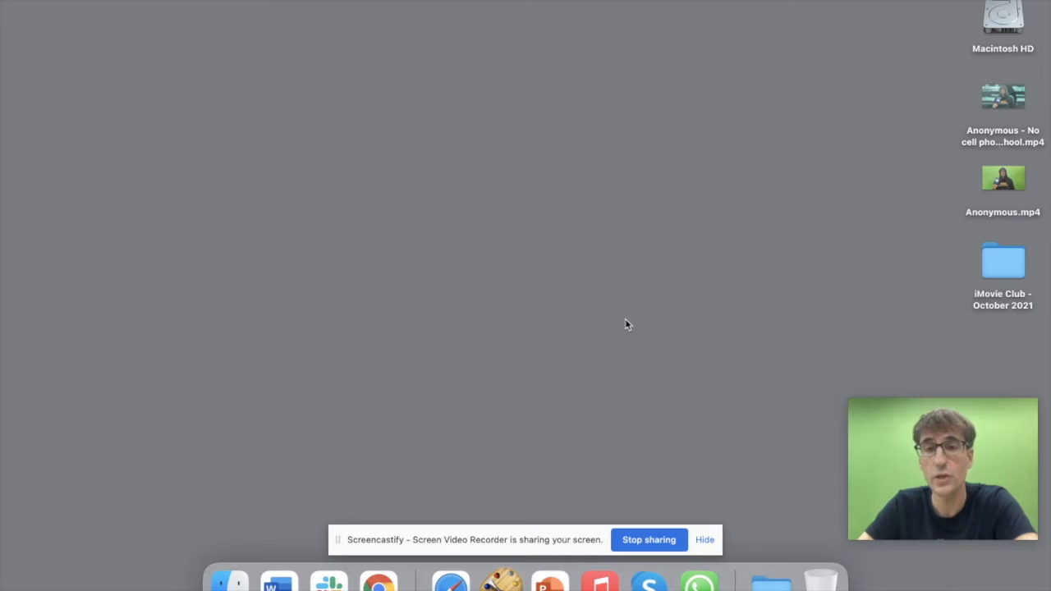
Step: Switch to the desktop space and open Spotlight to search for 'imovie'
key(ctrl+Up)
key(ctrl+Up)
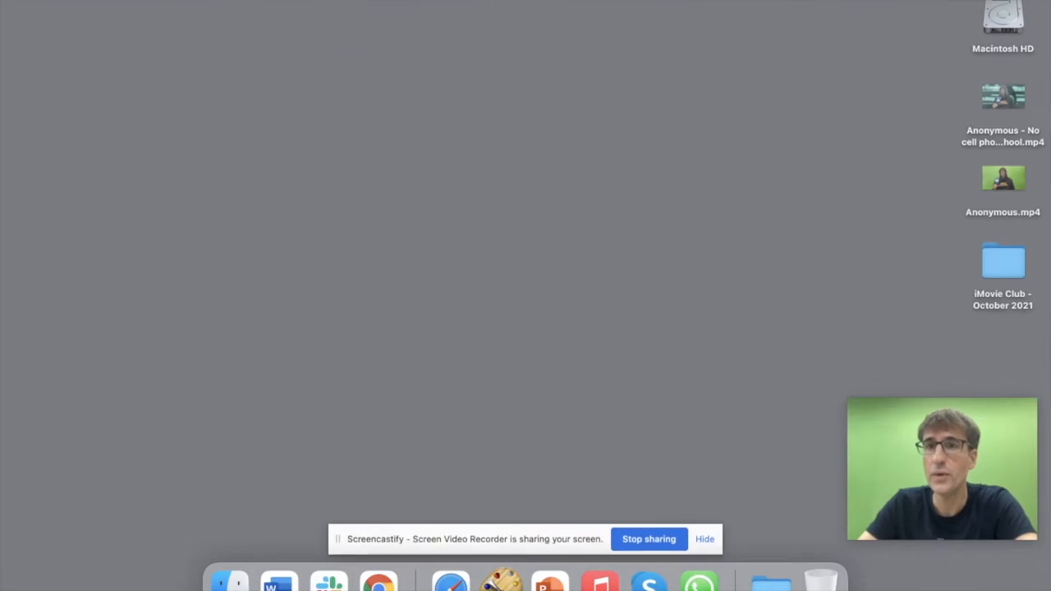
key(super+space)
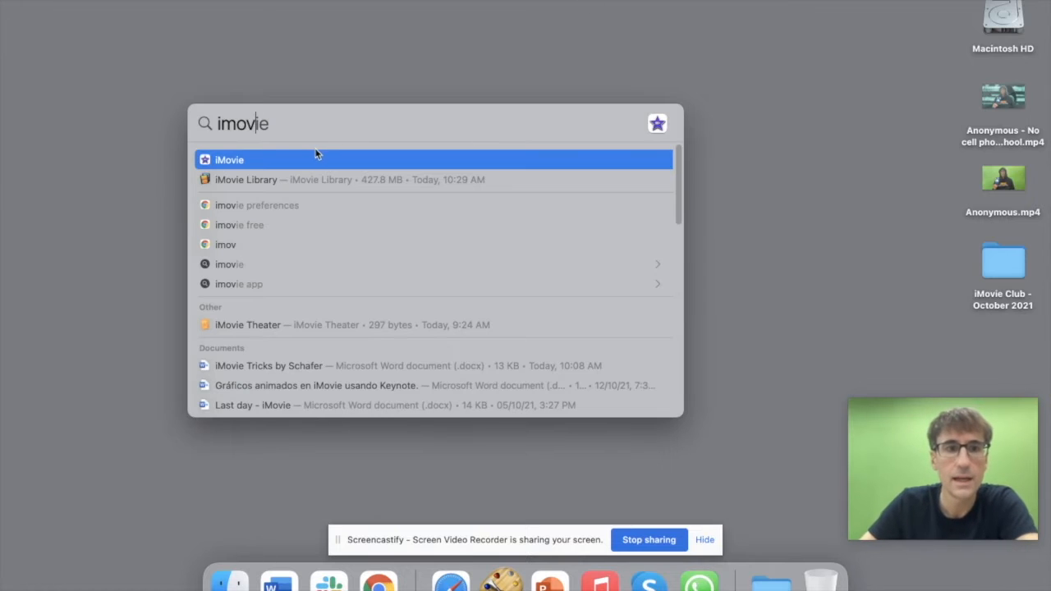
Step: Launch iMovie from Spotlight and create a new Movie project
click(308, 160)
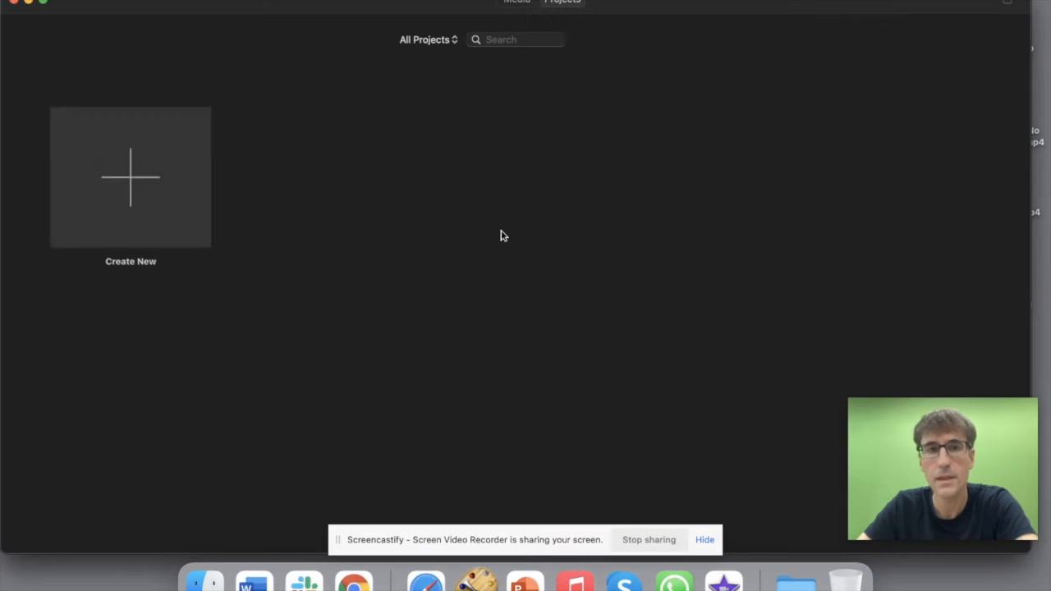
click(167, 174)
click(147, 239)
Step: Add the Anonymous.mp4 clip from the desktop to the timeline
drag(789, 4, 667, 5)
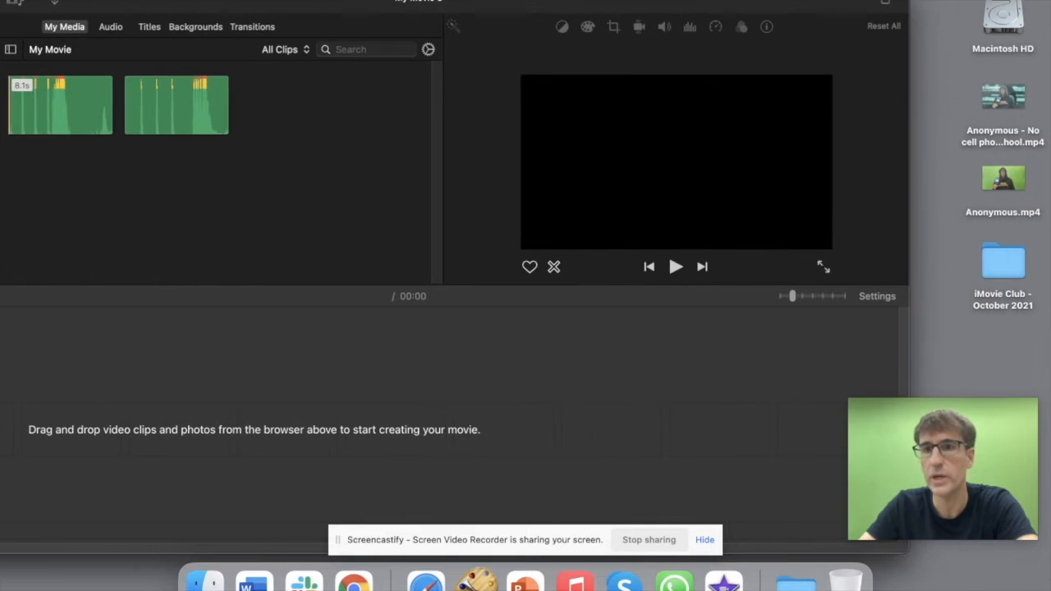
drag(998, 177, 238, 369)
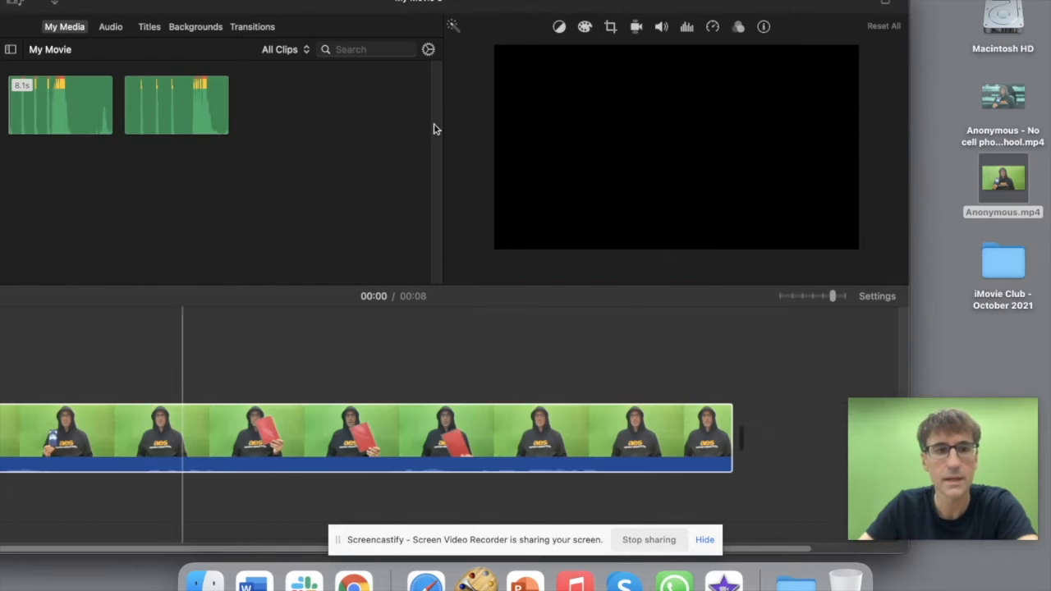
drag(460, 2, 559, 3)
Step: Preview the green-screen clip up to about 5 seconds, then minimize iMovie
key(space)
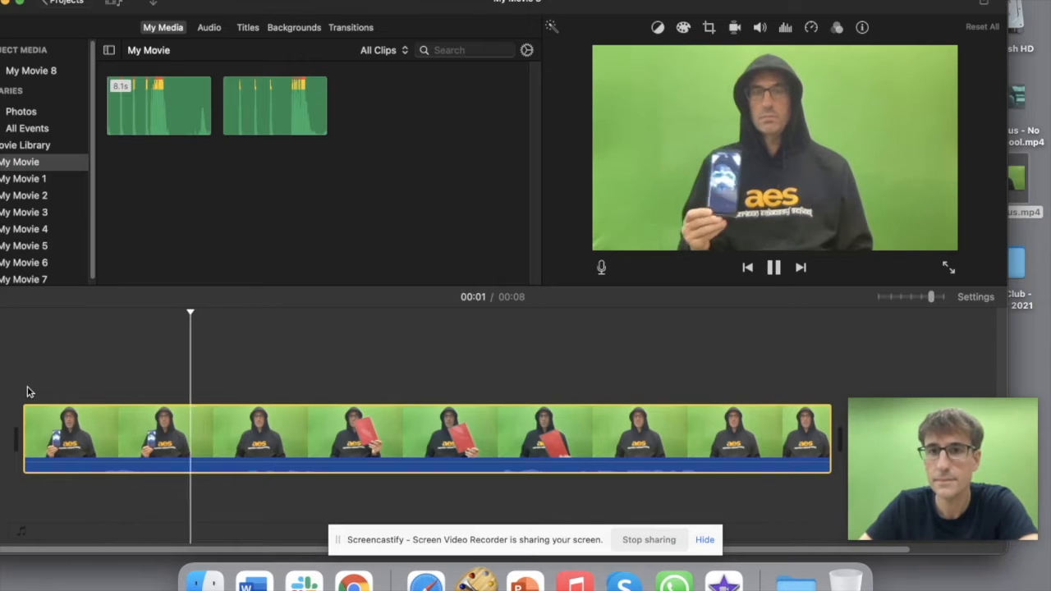
click(579, 433)
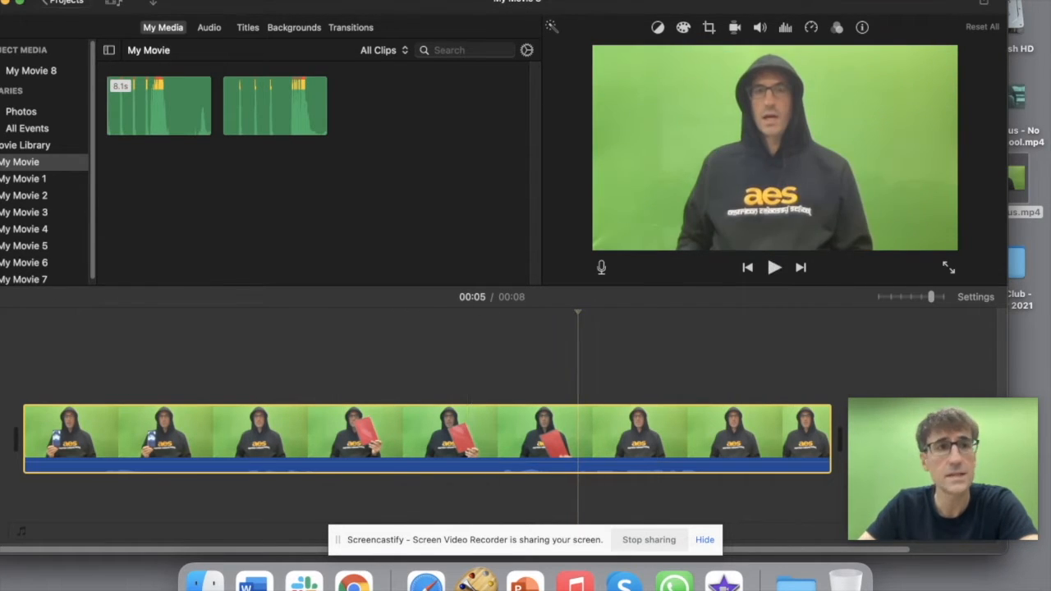
drag(384, 3, 425, 2)
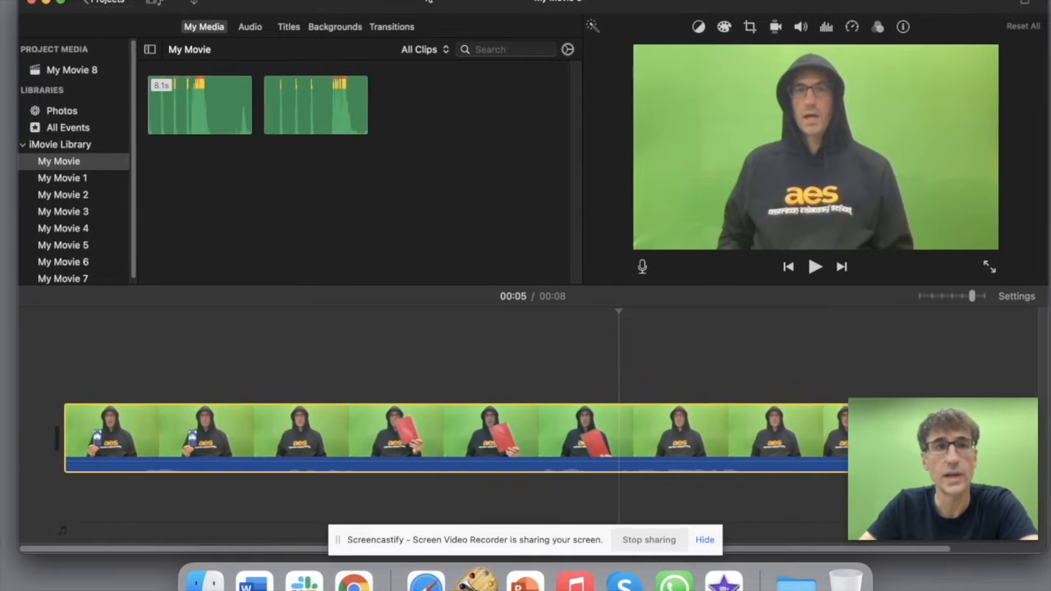
click(45, 4)
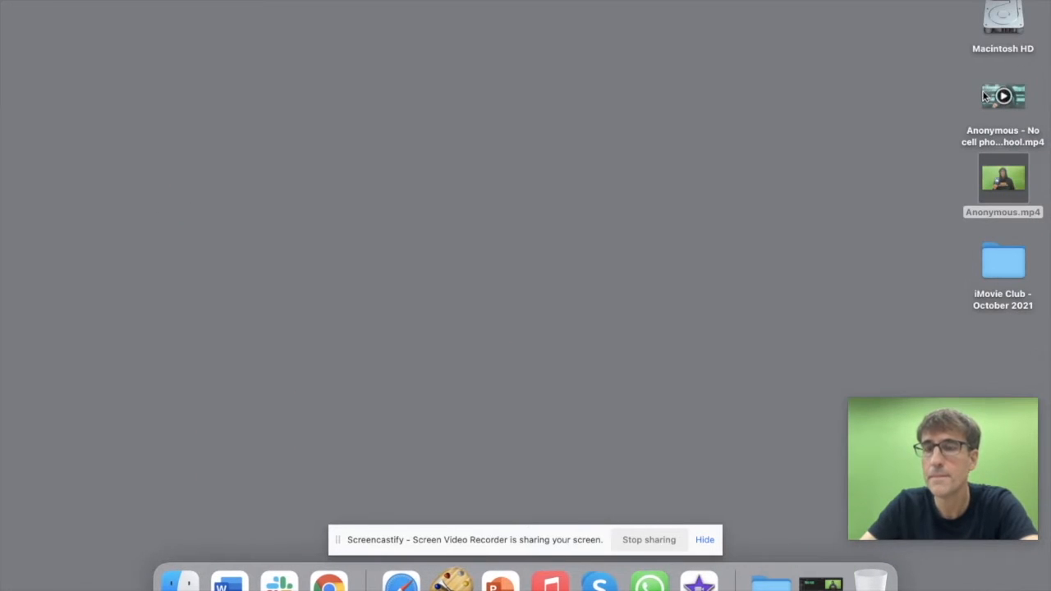
Step: Watch the 34-second 'My Movie 7' example in QuickTime Player, then minimize it
double_click(1002, 97)
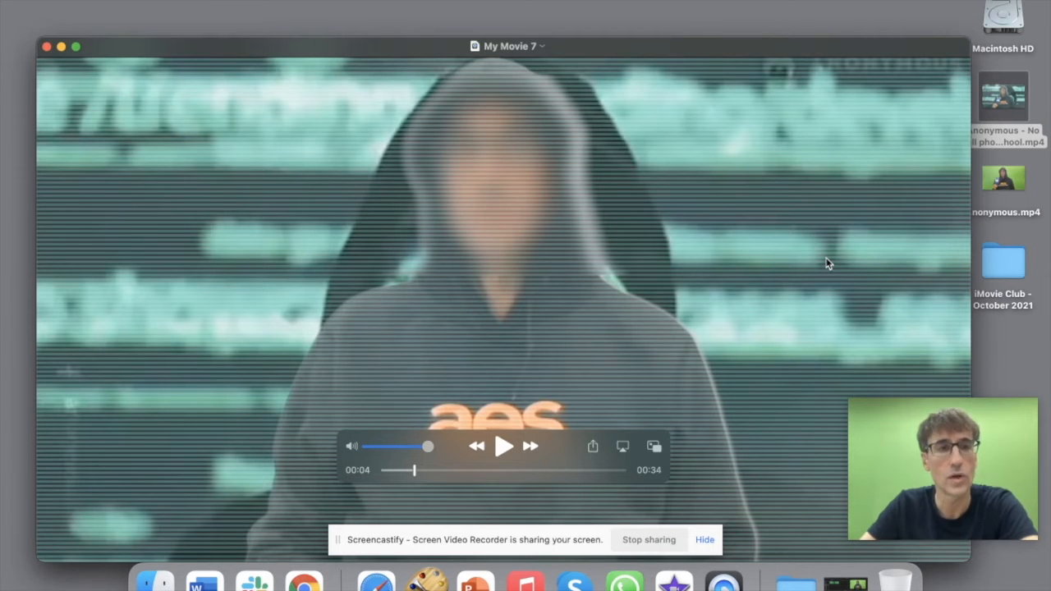
click(61, 46)
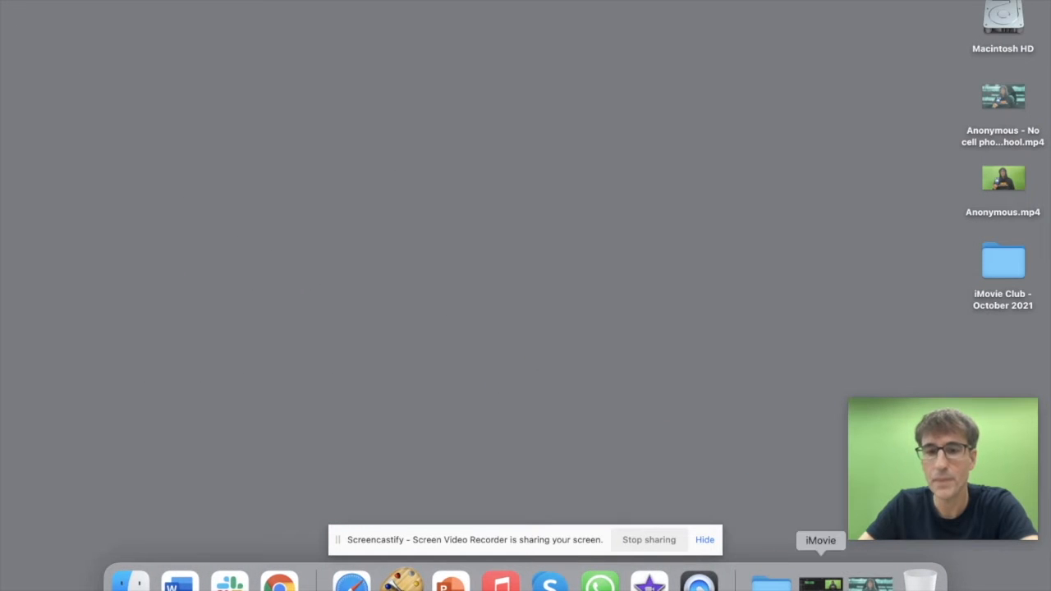
Step: Back in iMovie, place a Pull Focus title over the clip and stretch it to the end
click(821, 585)
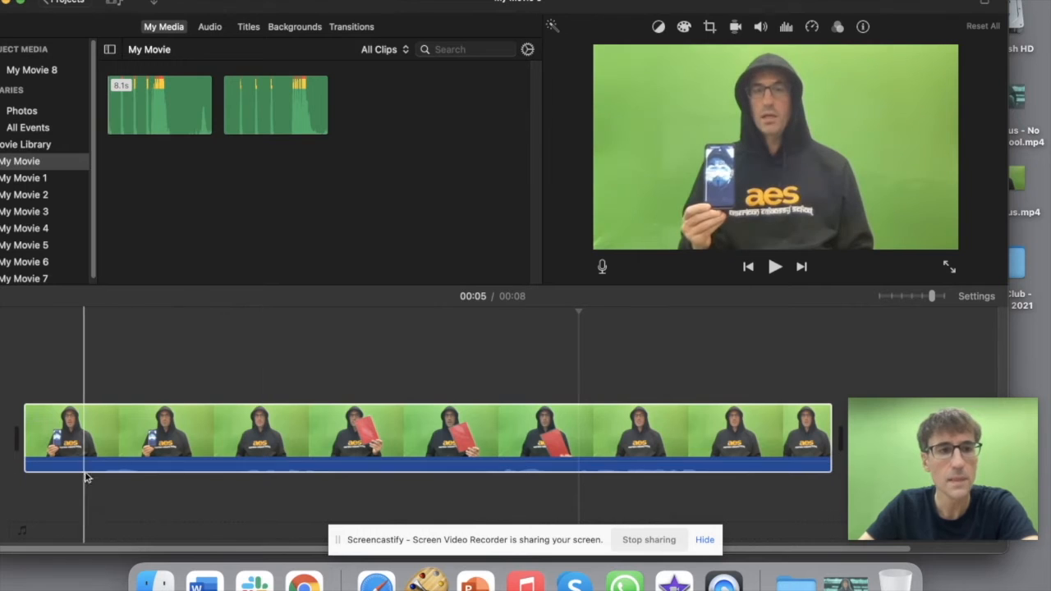
click(180, 417)
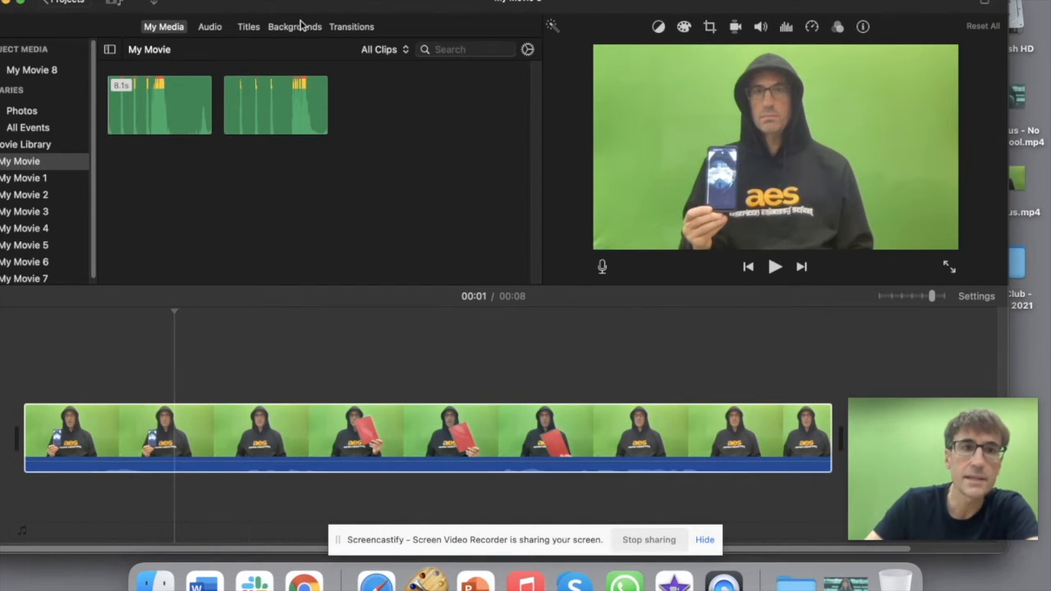
click(250, 27)
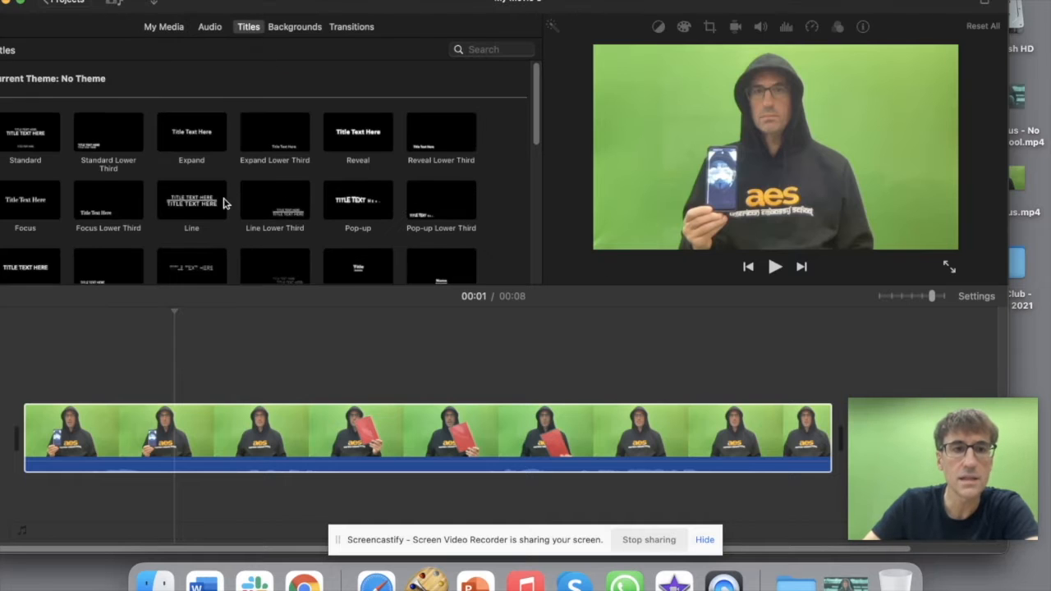
scroll(223, 207, down, 5)
scroll(205, 215, down, 2)
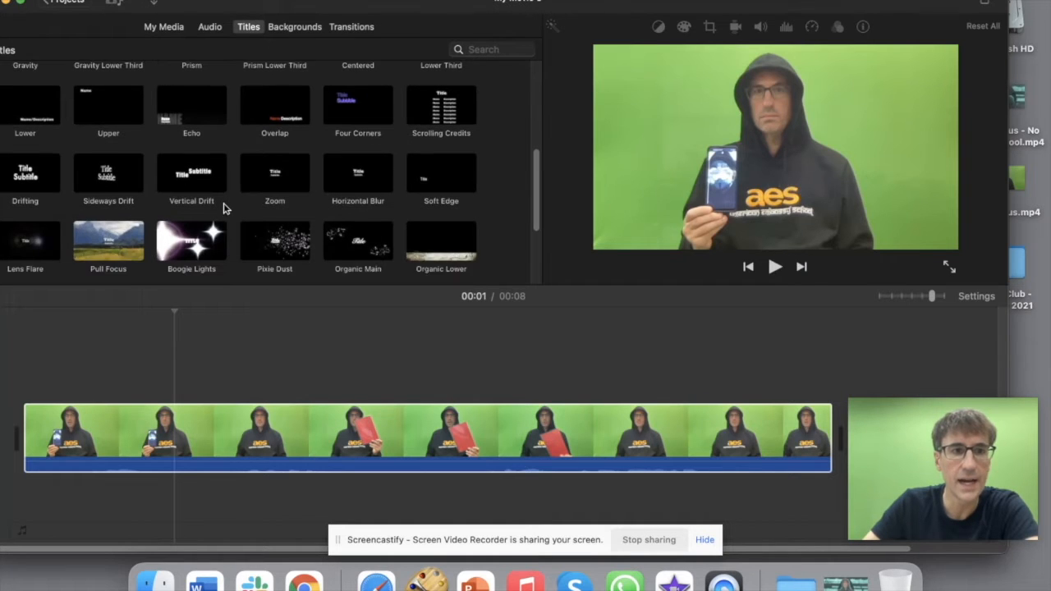
drag(104, 210, 243, 400)
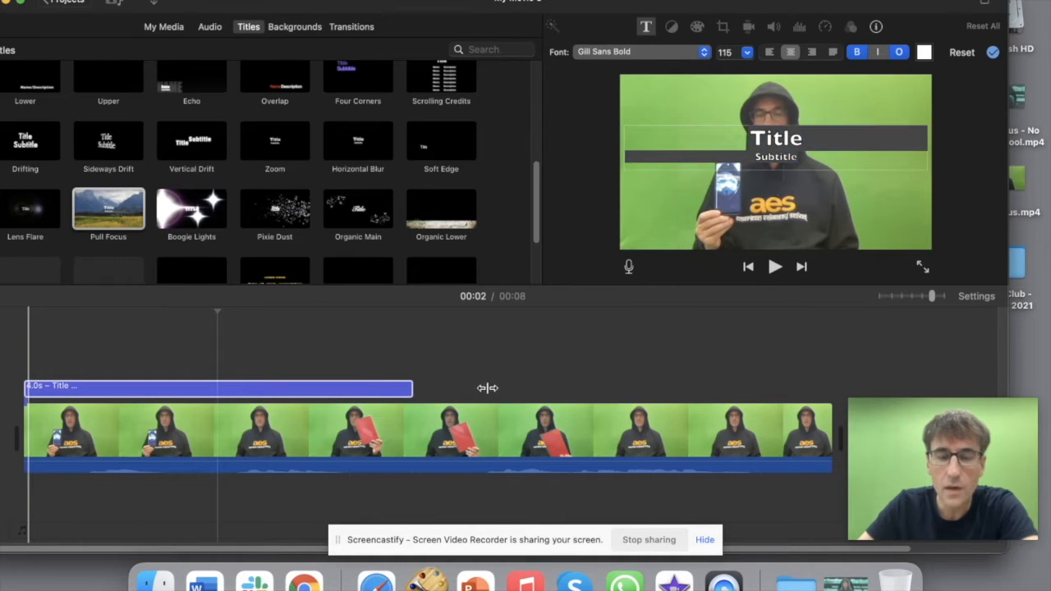
drag(413, 392, 833, 390)
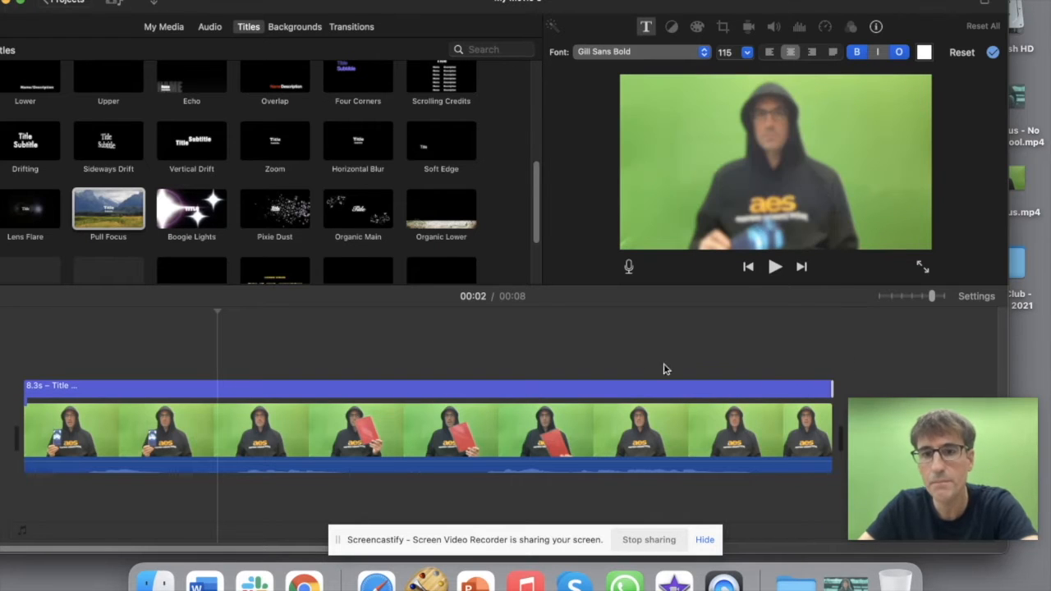
Step: Delete the title's placeholder Title and Subtitle text
click(90, 390)
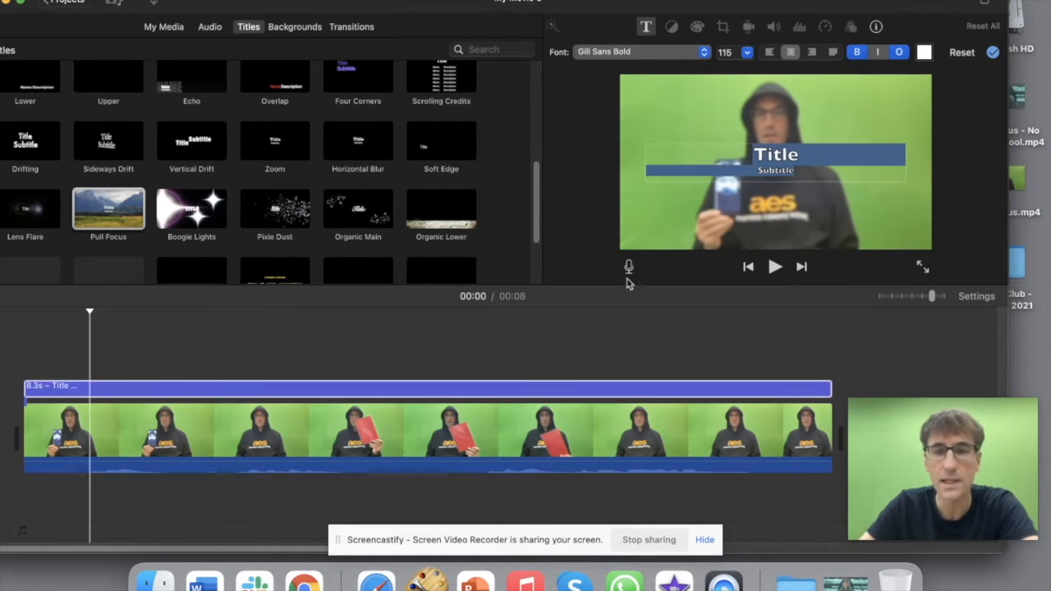
click(811, 169)
drag(811, 169, 720, 154)
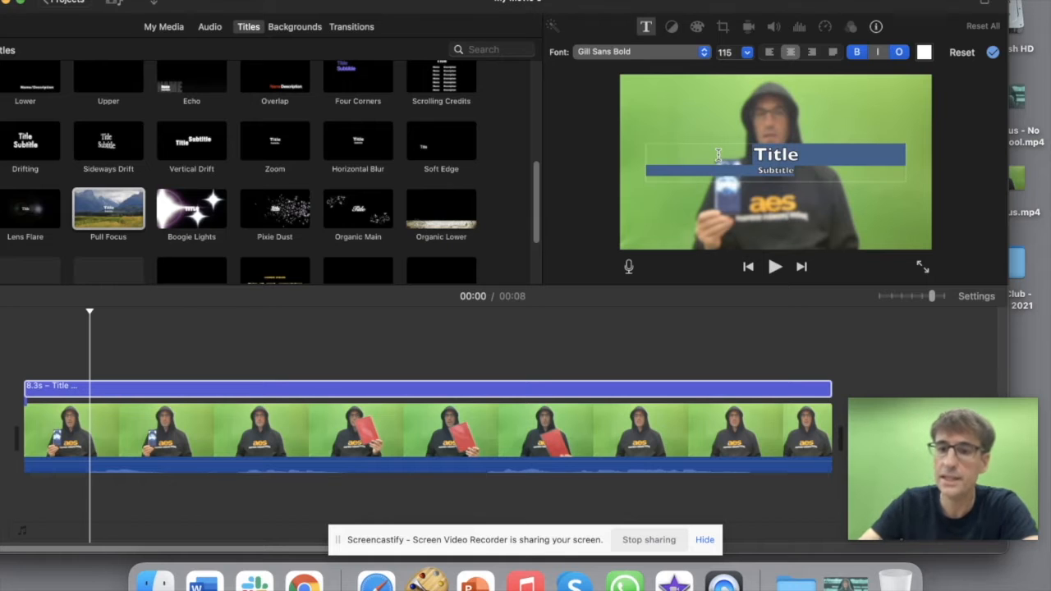
key(BackSpace)
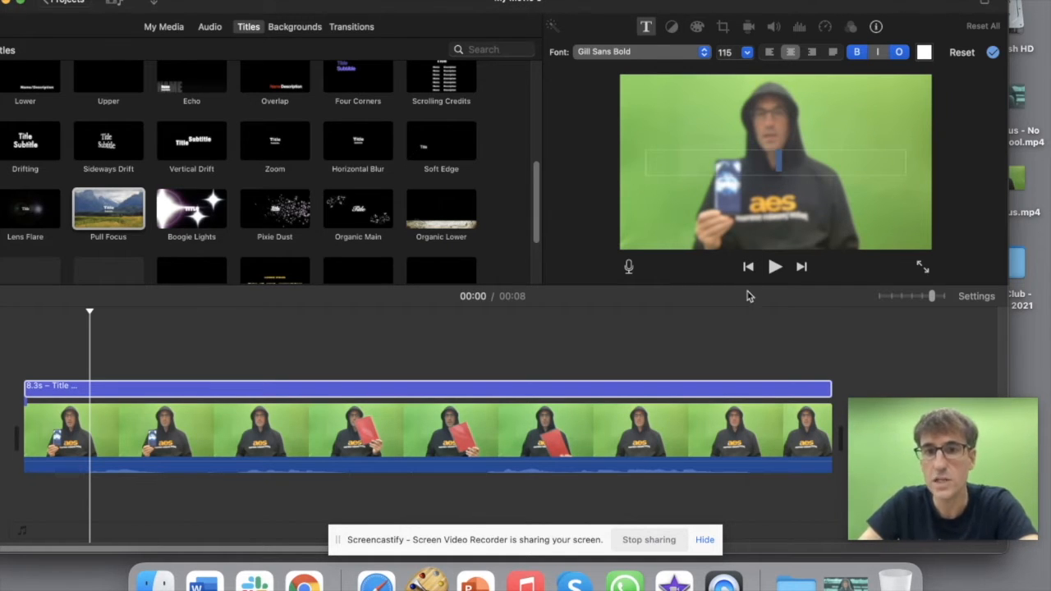
click(30, 368)
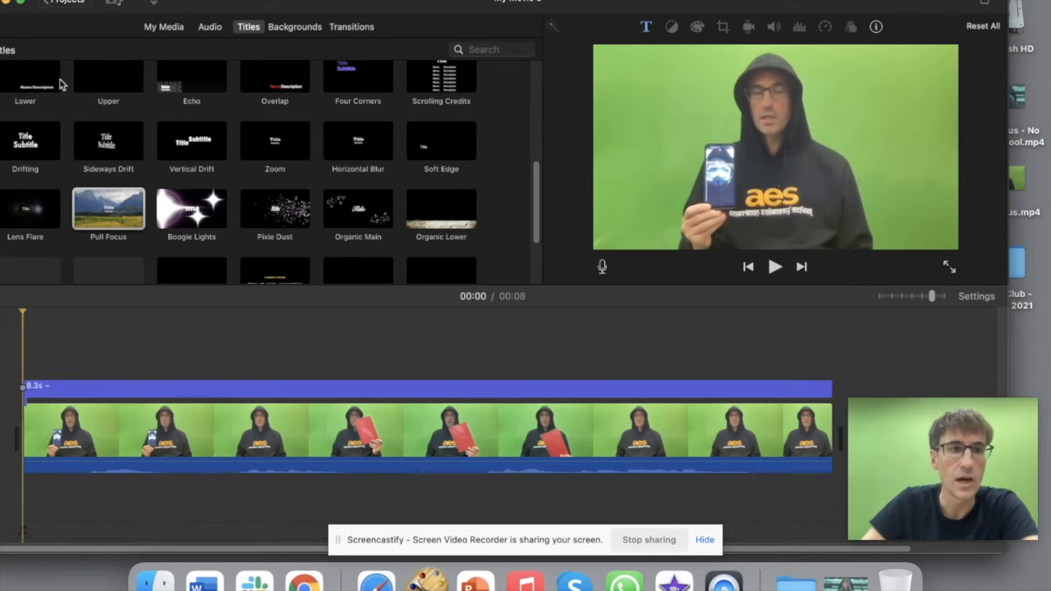
Step: Set up a File export at 540p resolution with Custom quality
click(92, 1)
mouse_move(121, 216)
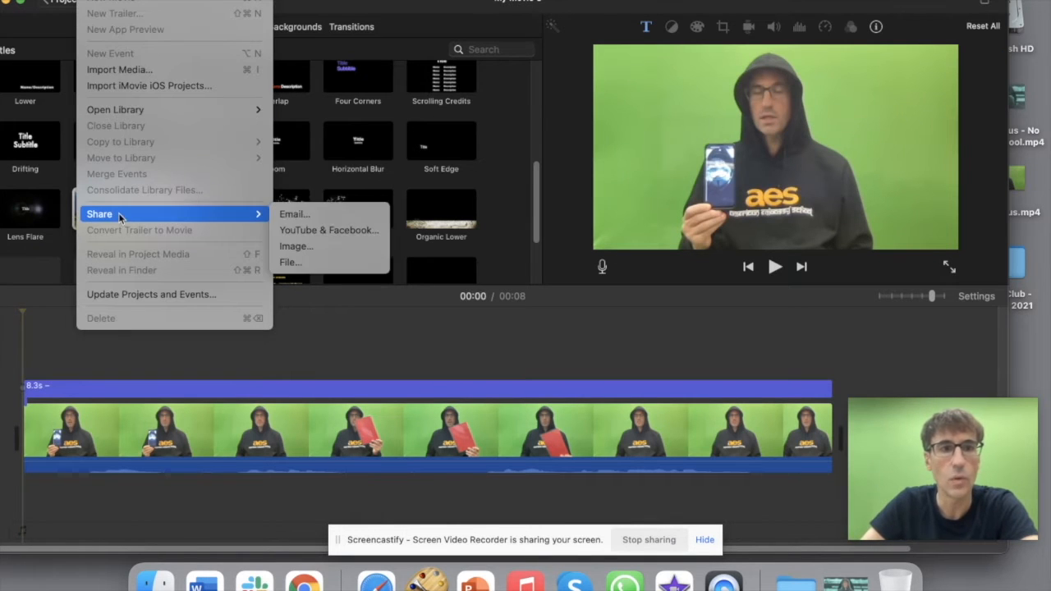
click(308, 264)
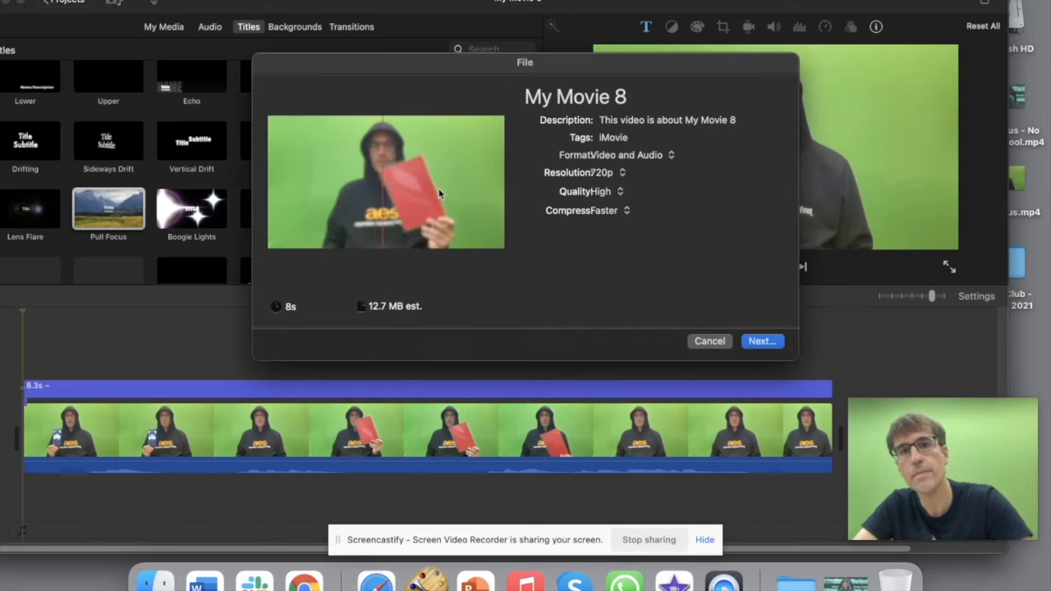
click(623, 175)
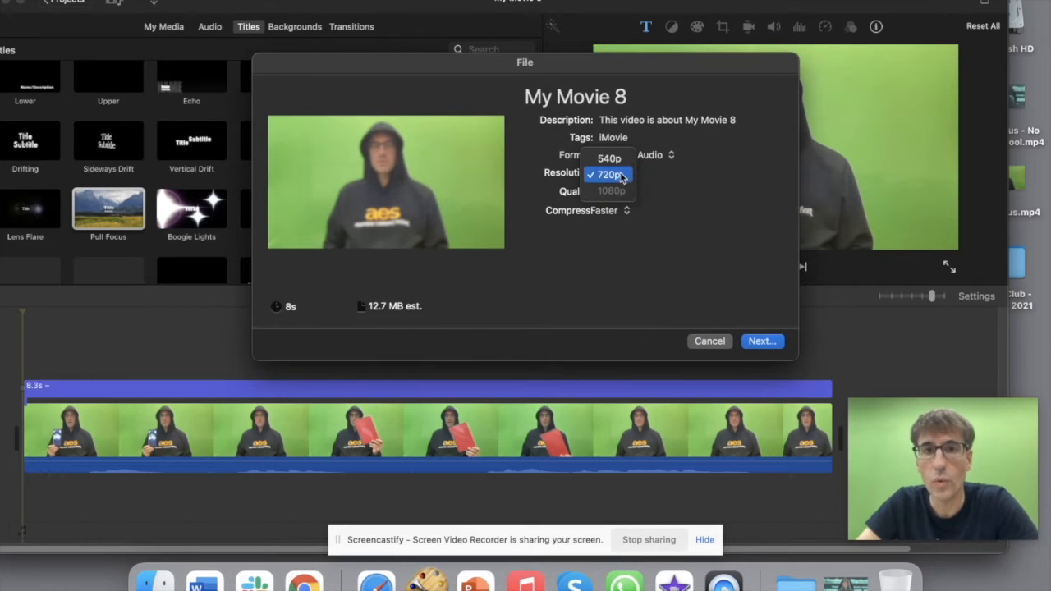
click(610, 159)
click(621, 194)
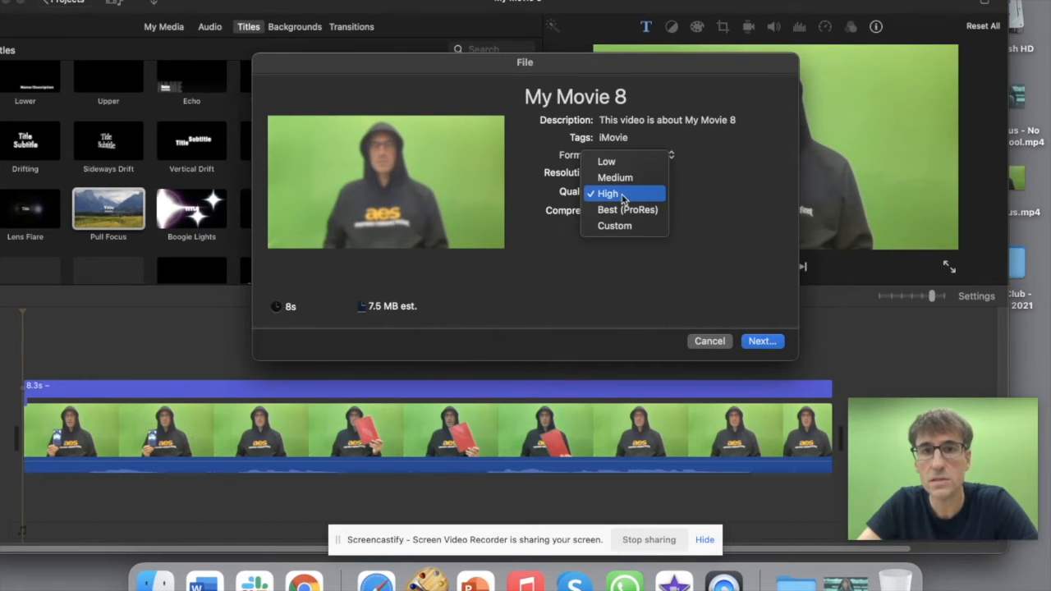
click(626, 161)
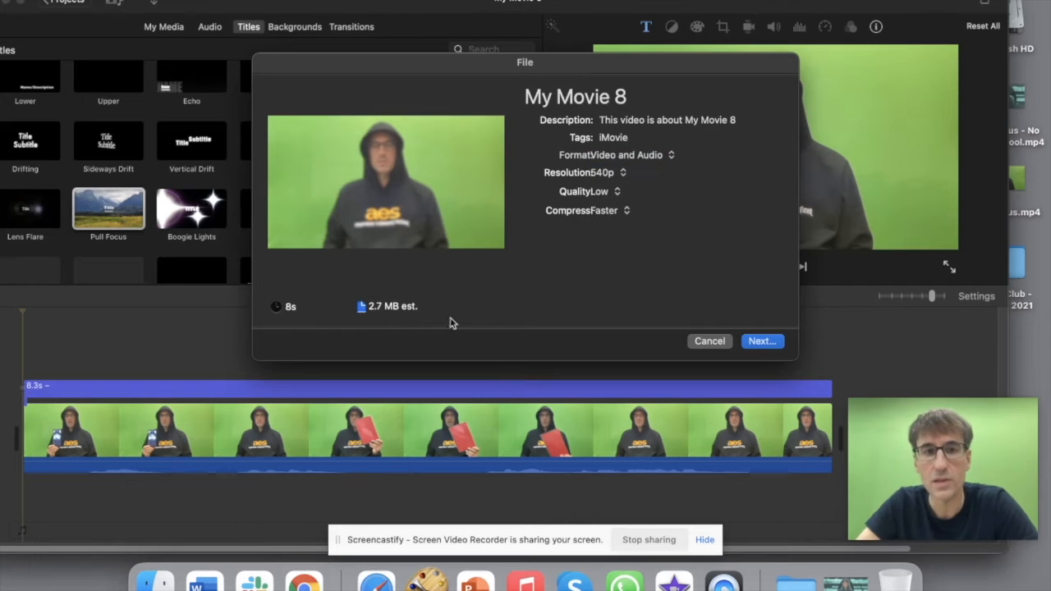
click(629, 214)
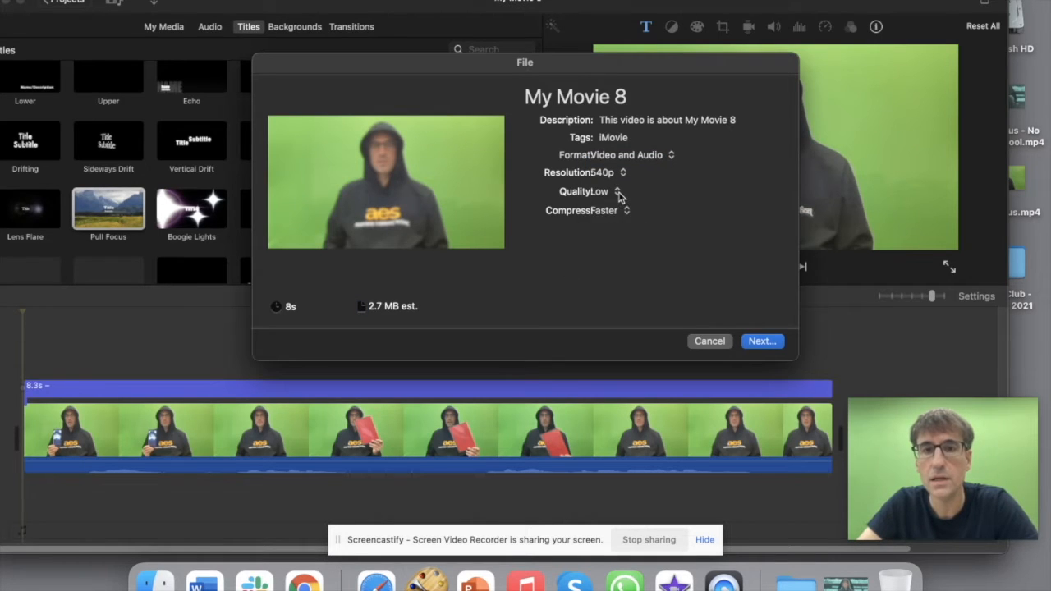
click(619, 192)
click(634, 259)
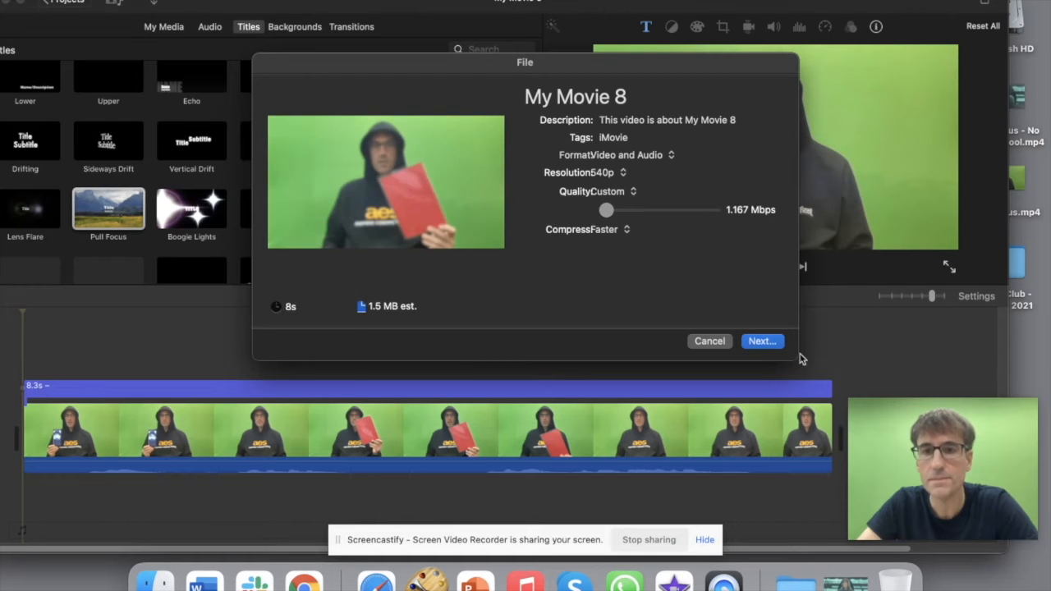
Step: Save the exported movie to the Desktop as 'v1'
click(762, 342)
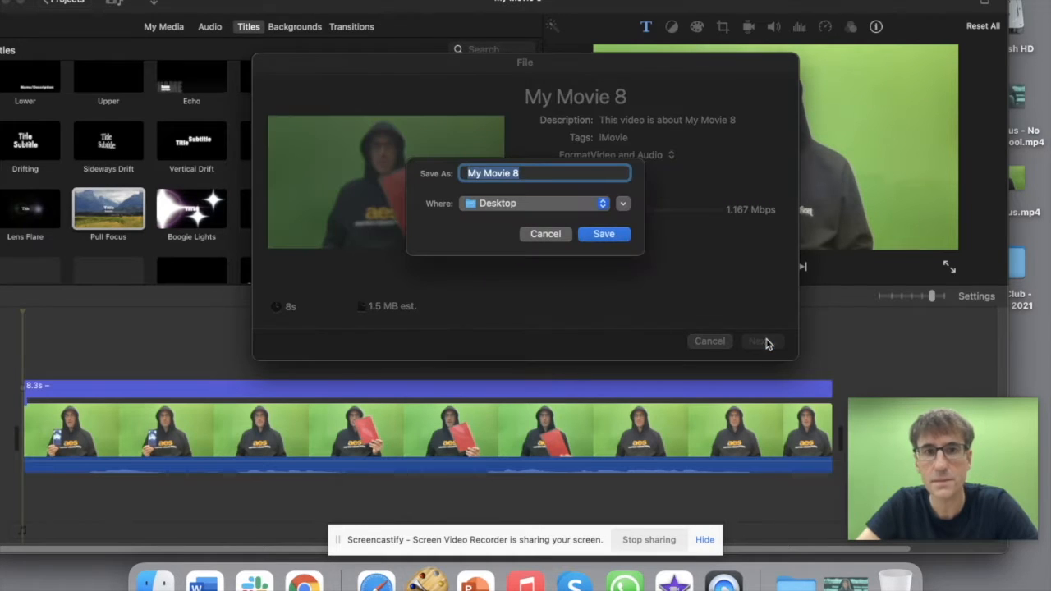
text(v1)
click(599, 236)
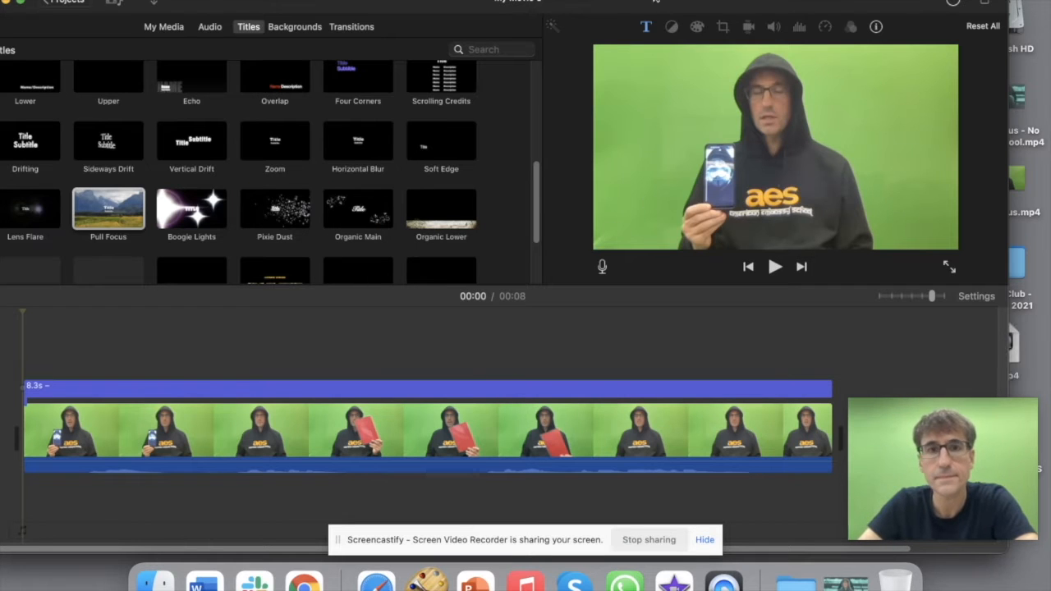
Step: Dismiss the export success notice and return to the projects list
drag(645, 0, 687, 0)
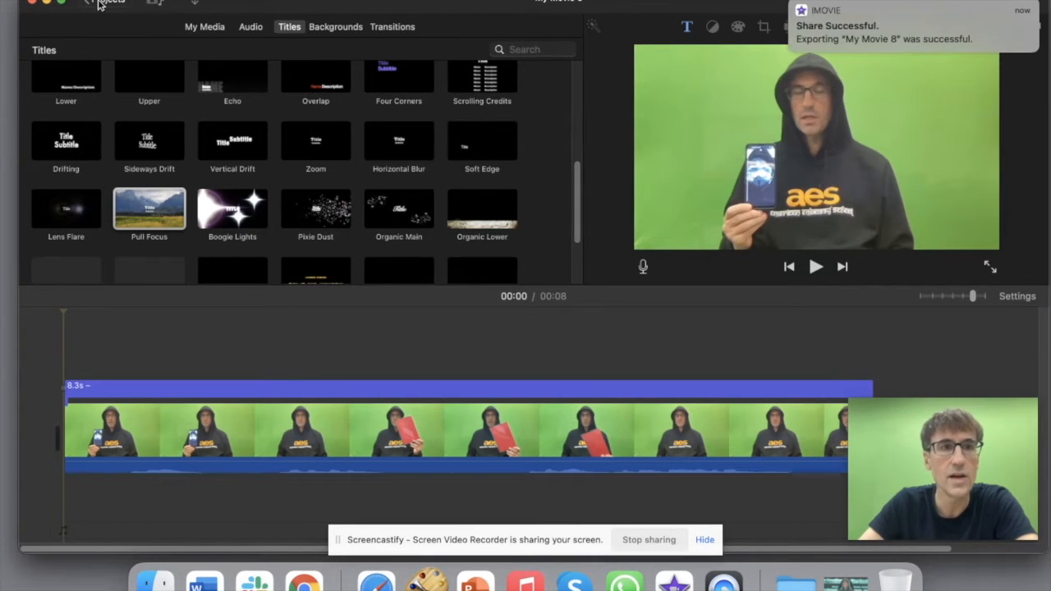
click(791, 3)
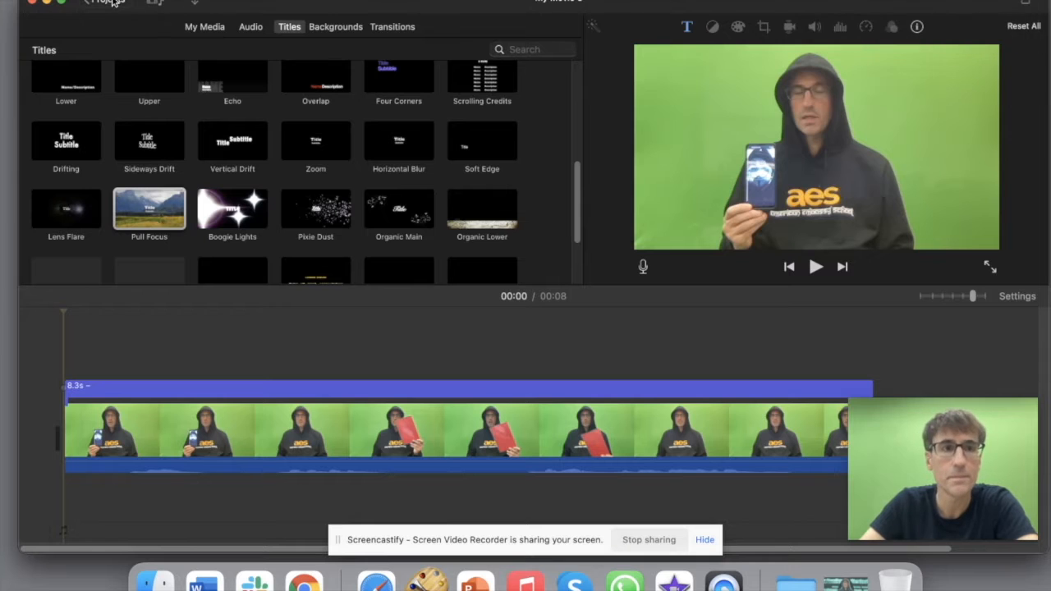
click(105, 3)
Step: Keep the project name My Movie 8 and create a new Movie project
click(649, 287)
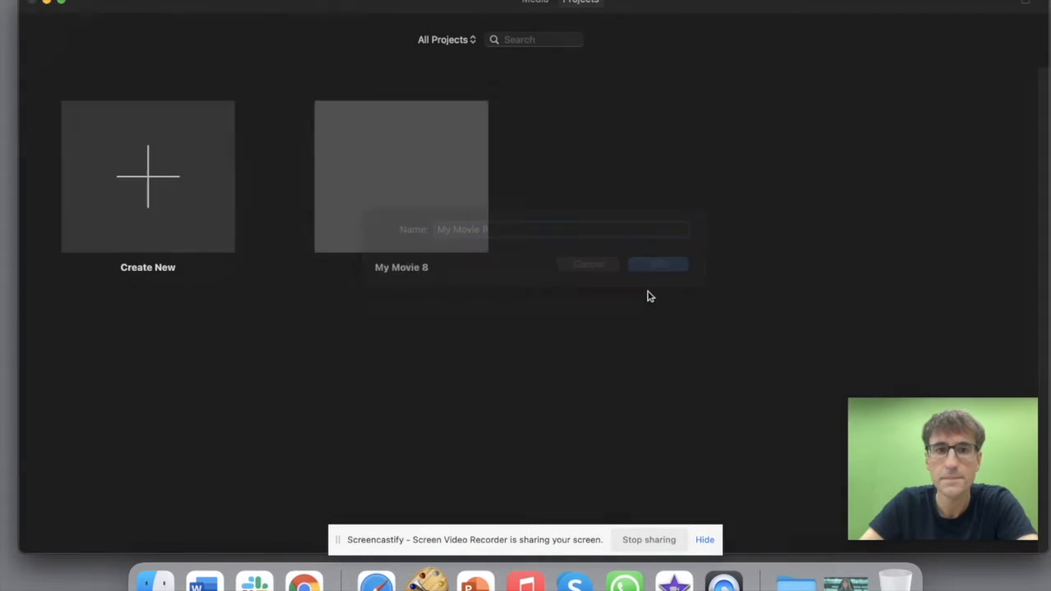
click(146, 207)
click(119, 266)
Step: Add v1.mp4 from the desktop to the new timeline
drag(893, 5, 753, 5)
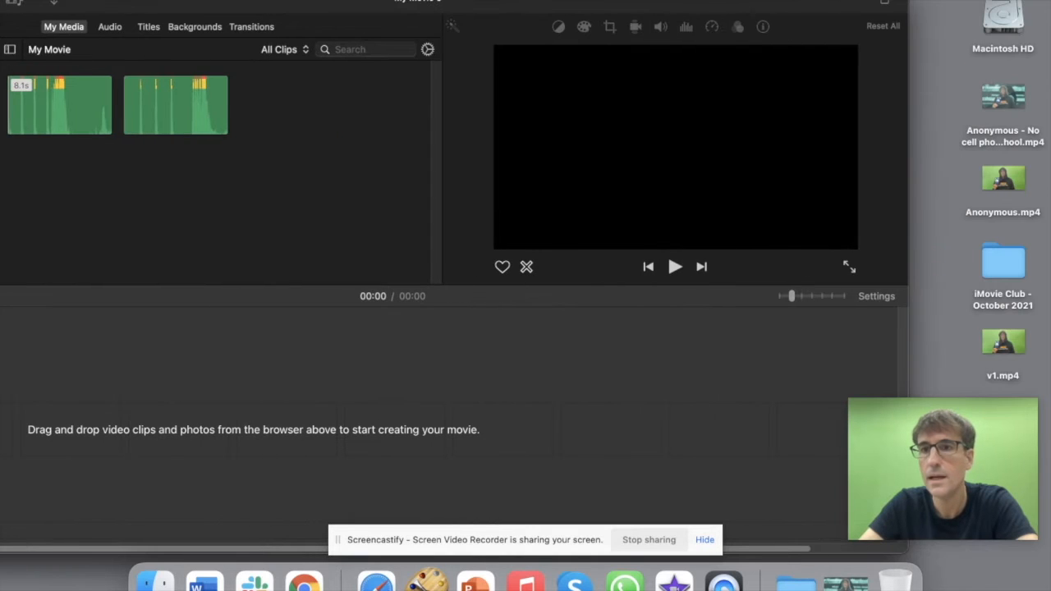
drag(986, 345, 202, 376)
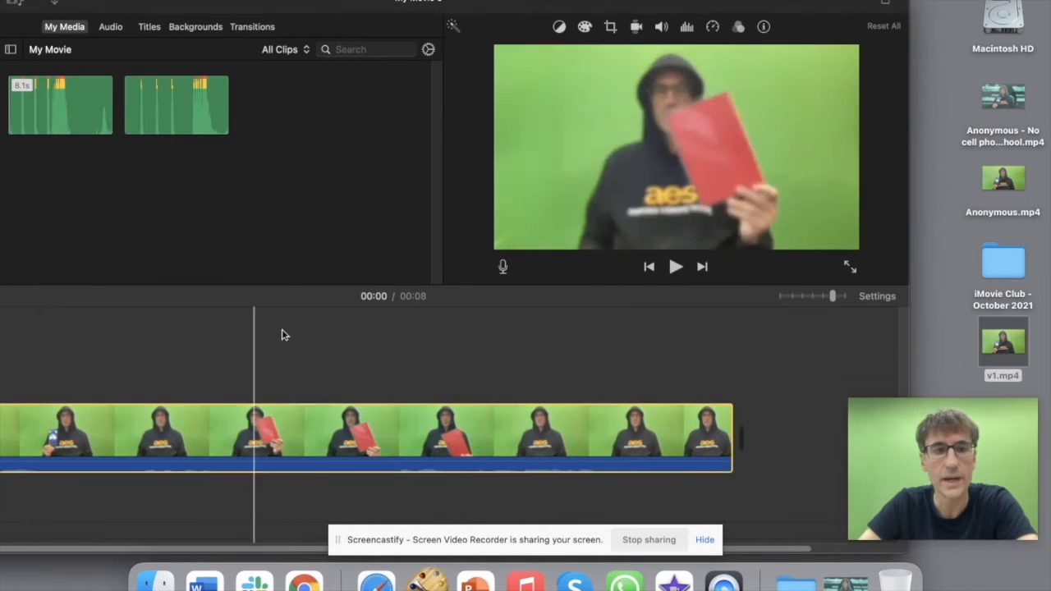
drag(403, 7, 545, 6)
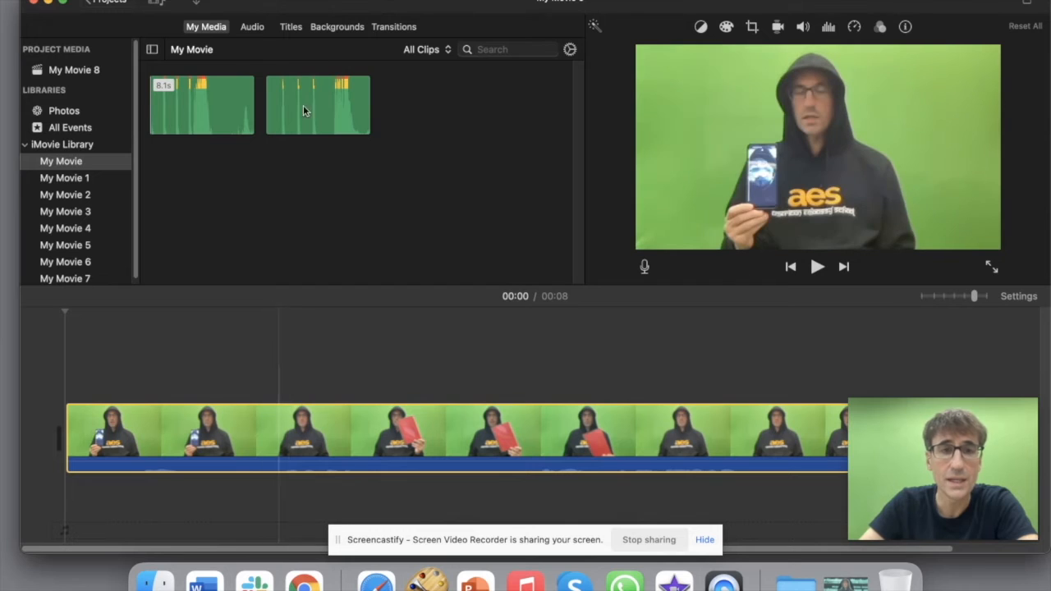
Step: Place a Pull Focus title over the v1 clip and lengthen it across the whole video
click(291, 26)
drag(144, 216, 123, 386)
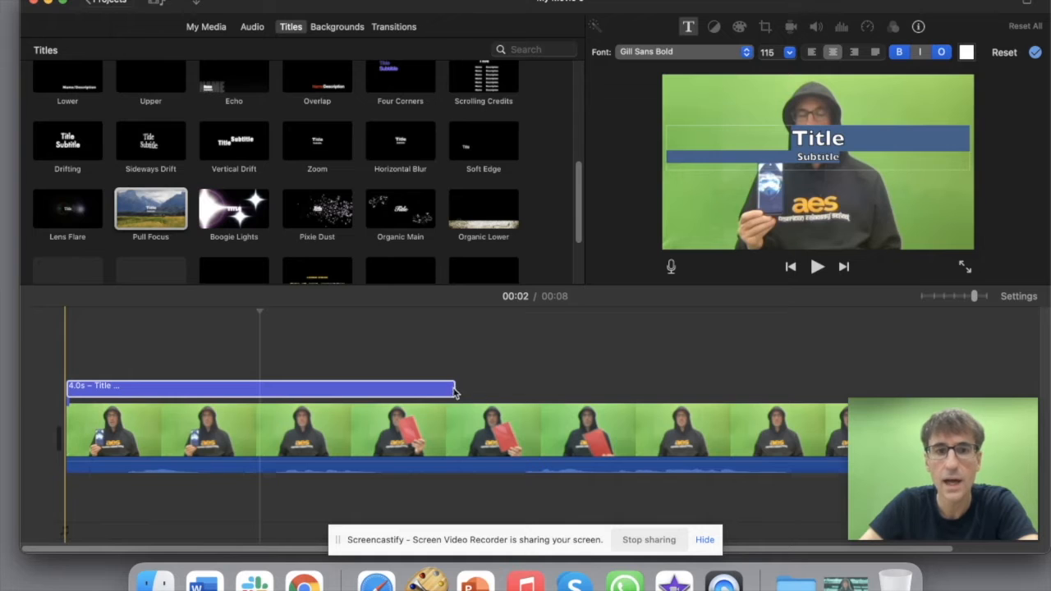
drag(457, 395, 51, 397)
Step: Delete the title's placeholder Title and Subtitle text
drag(472, 17, 629, 17)
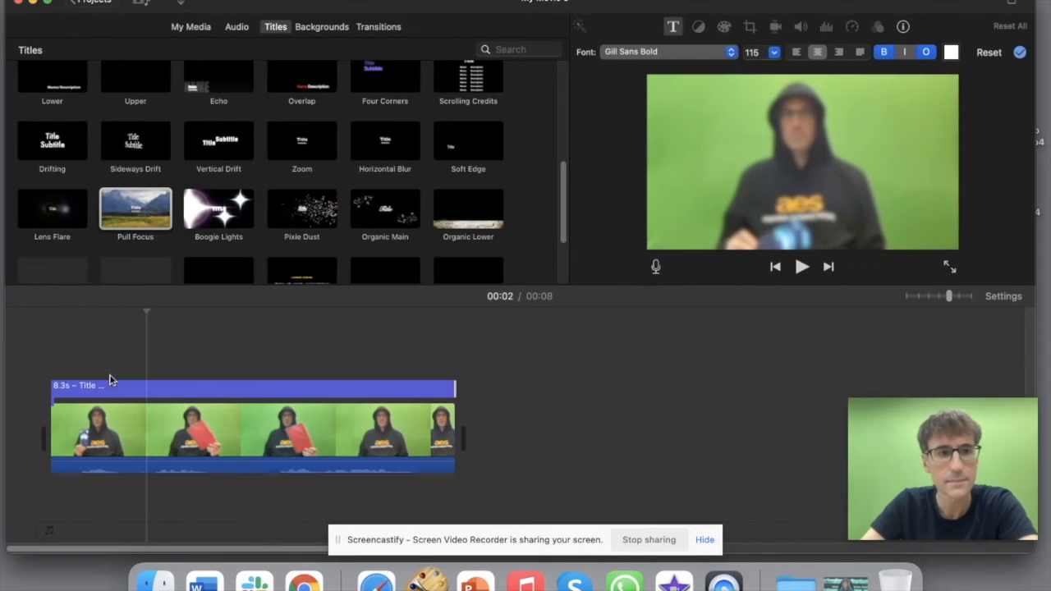
click(114, 395)
key(BackSpace)
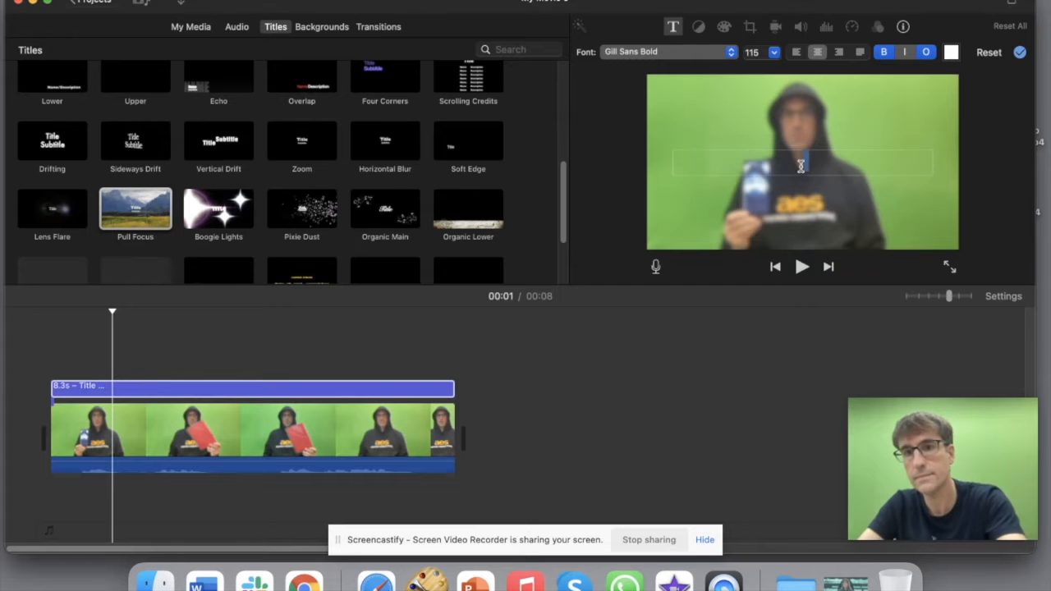
click(49, 360)
click(95, 1)
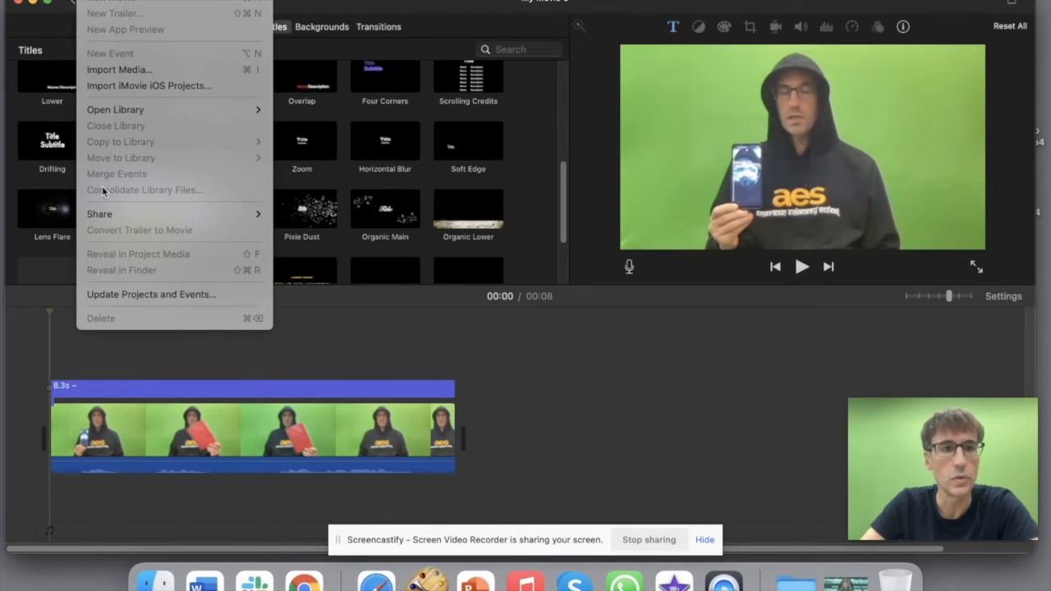
Step: Export the movie as a file to the Desktop named My Movie 9
mouse_move(124, 213)
click(356, 262)
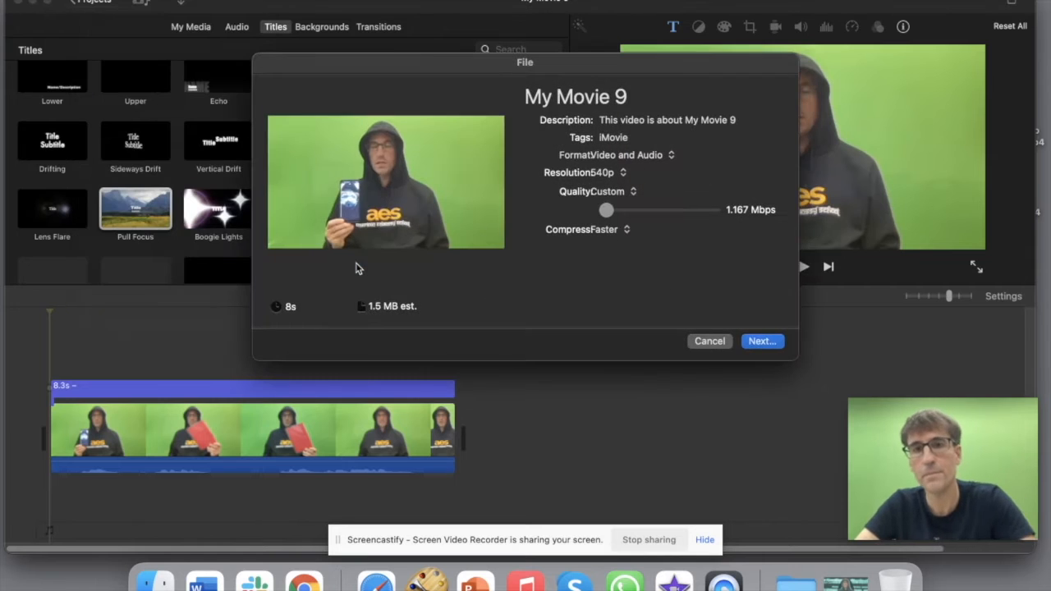
click(757, 343)
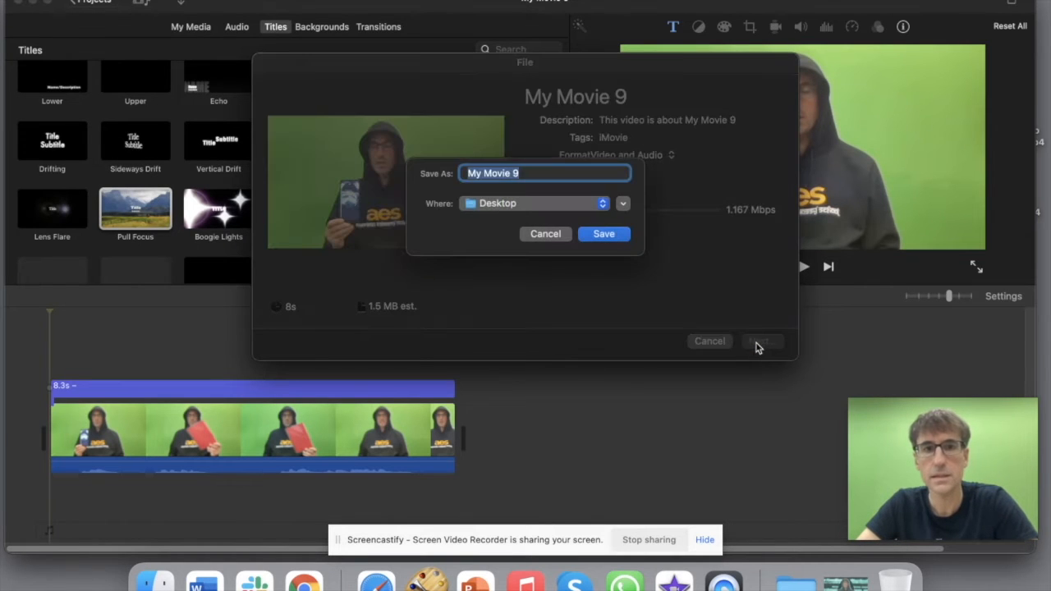
click(596, 236)
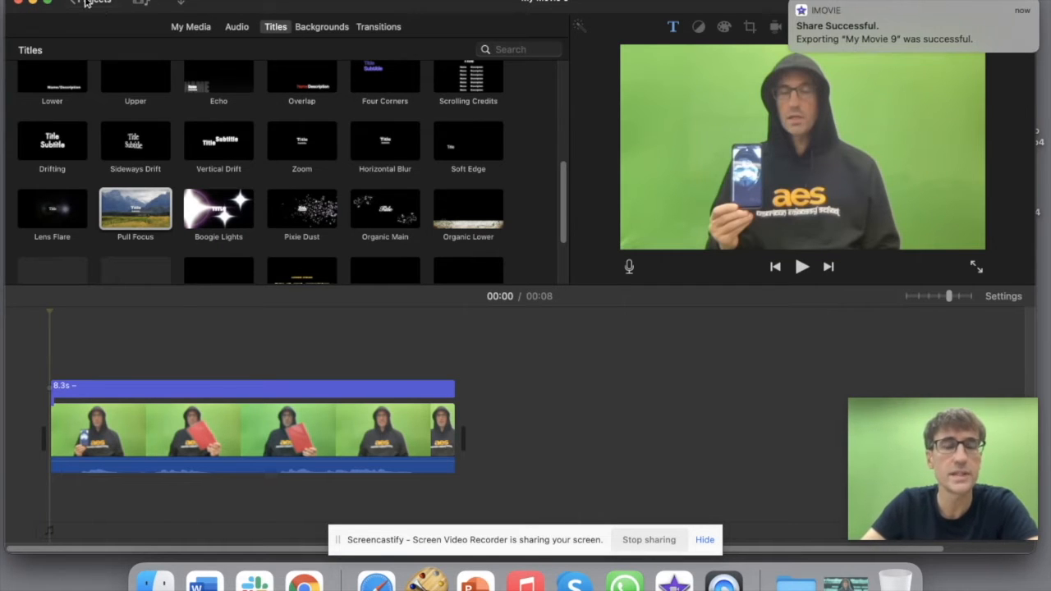
Step: Dismiss the success notice, keep the name My Movie 9, and create a new Movie project
click(794, 7)
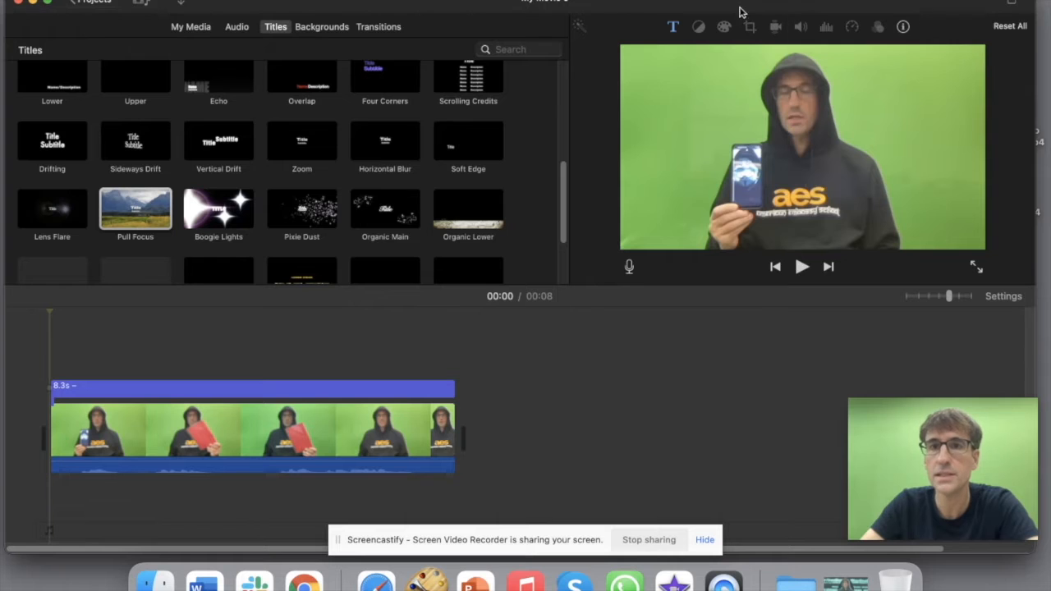
click(82, 6)
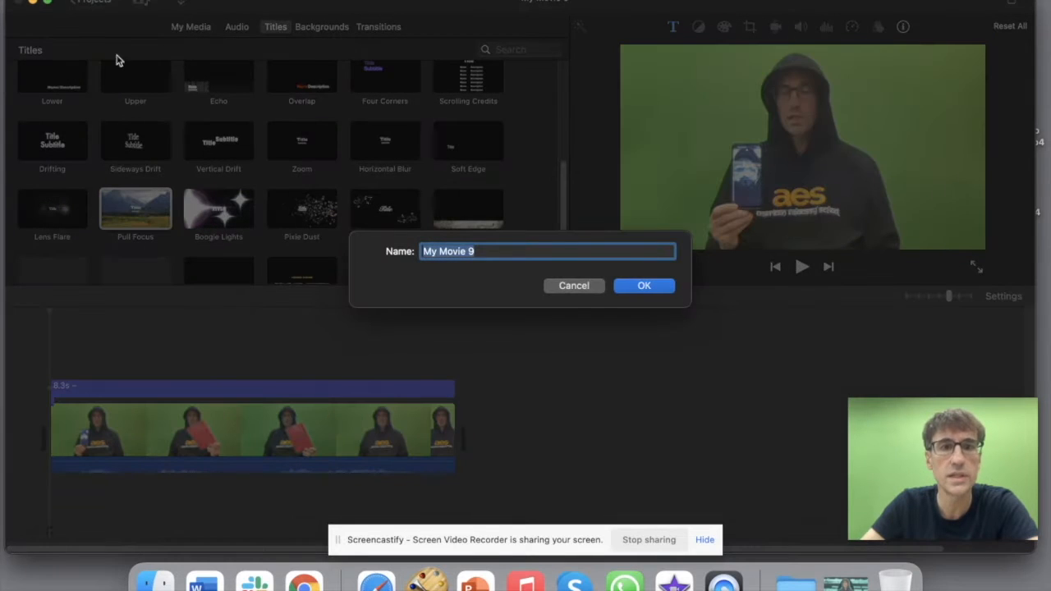
click(641, 285)
click(152, 205)
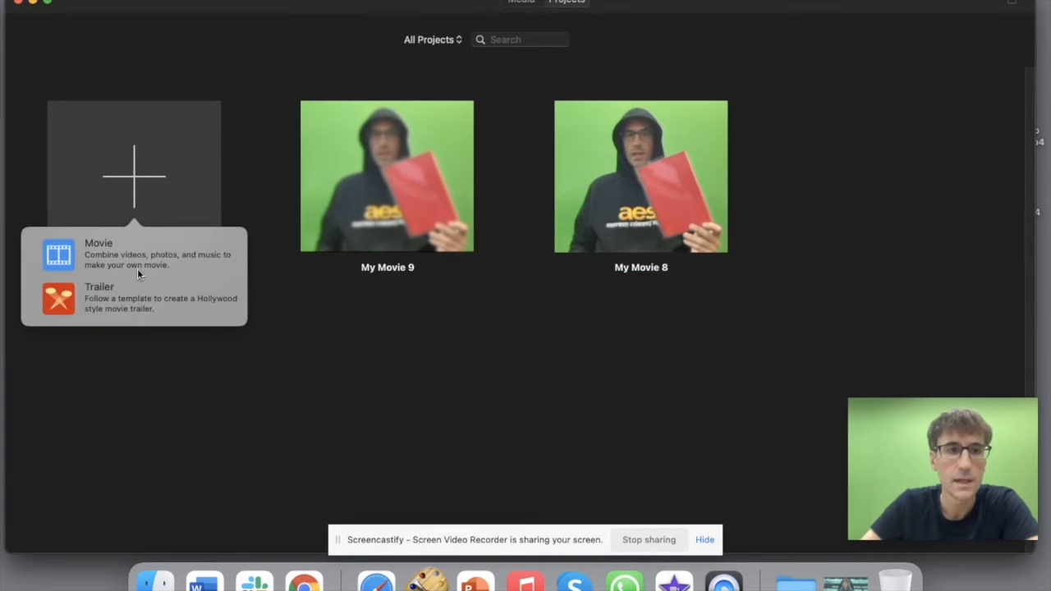
click(107, 256)
Step: Add v2.mp4 from the desktop to the timeline
drag(957, 3, 819, 3)
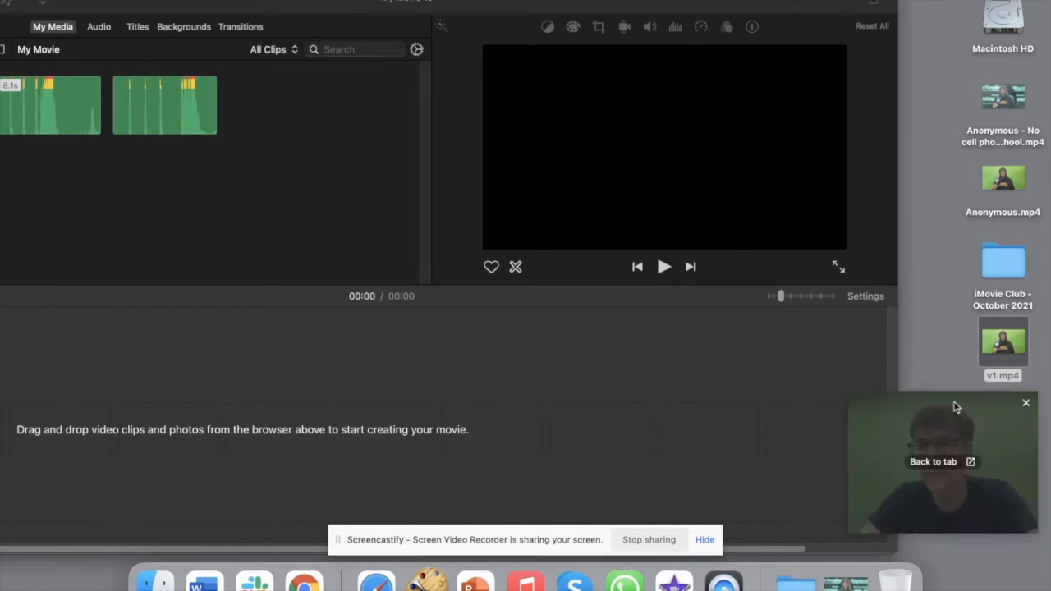
drag(973, 462, 958, 300)
drag(997, 421, 575, 428)
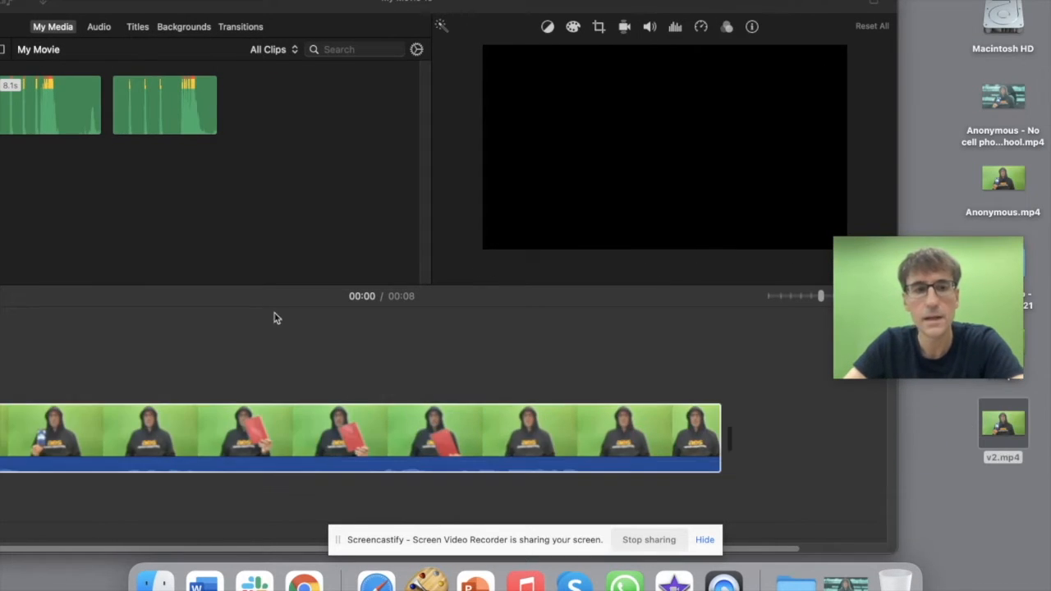
drag(293, 1, 449, 2)
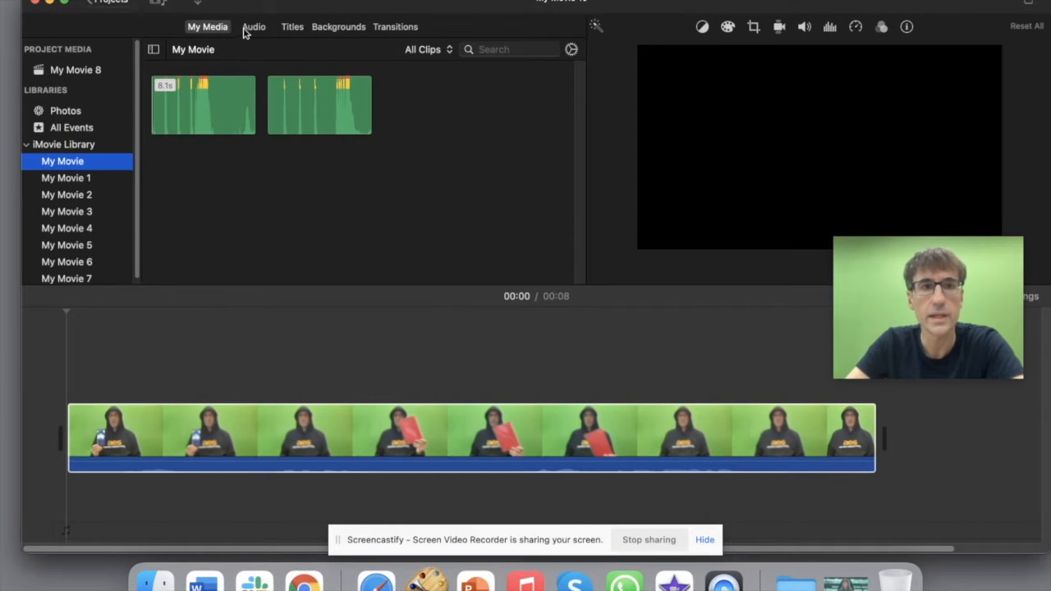
Step: Place a Pull Focus title at the clip's start and stretch it to 8.7s
click(293, 26)
drag(147, 197, 78, 344)
click(108, 395)
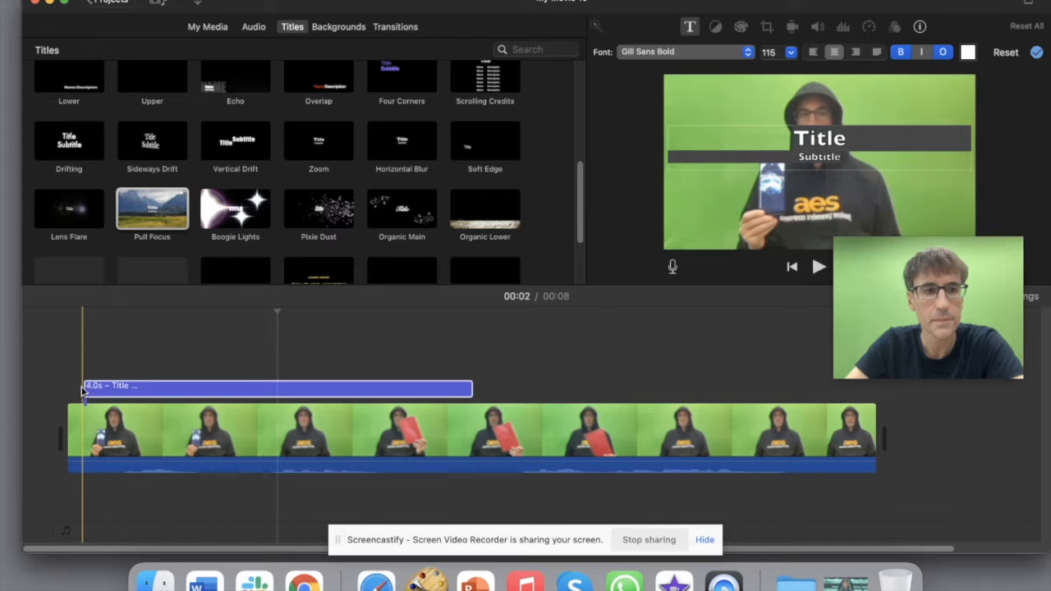
drag(119, 382, 103, 384)
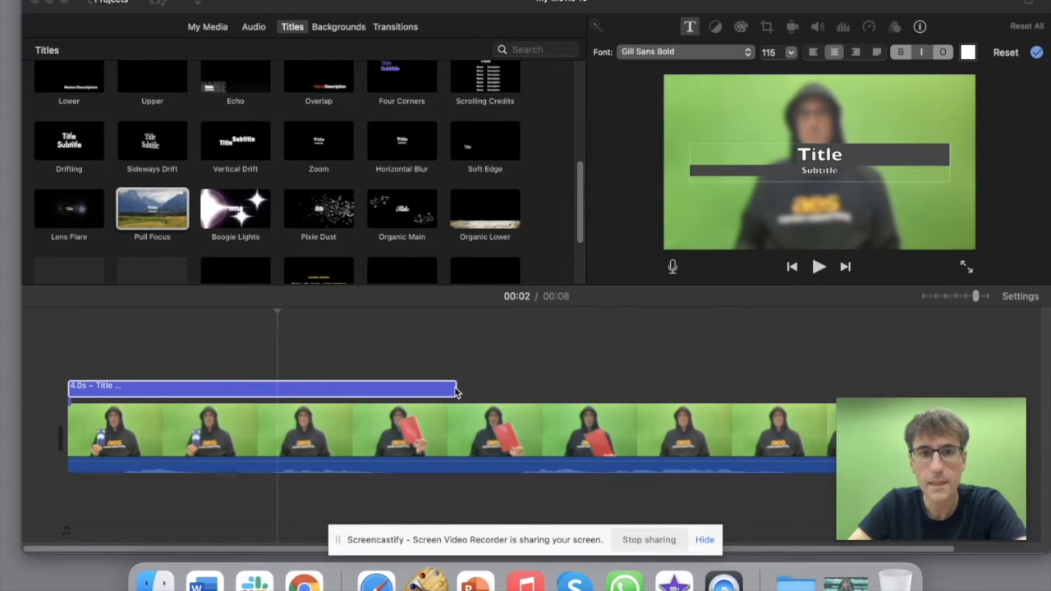
drag(457, 391, 931, 389)
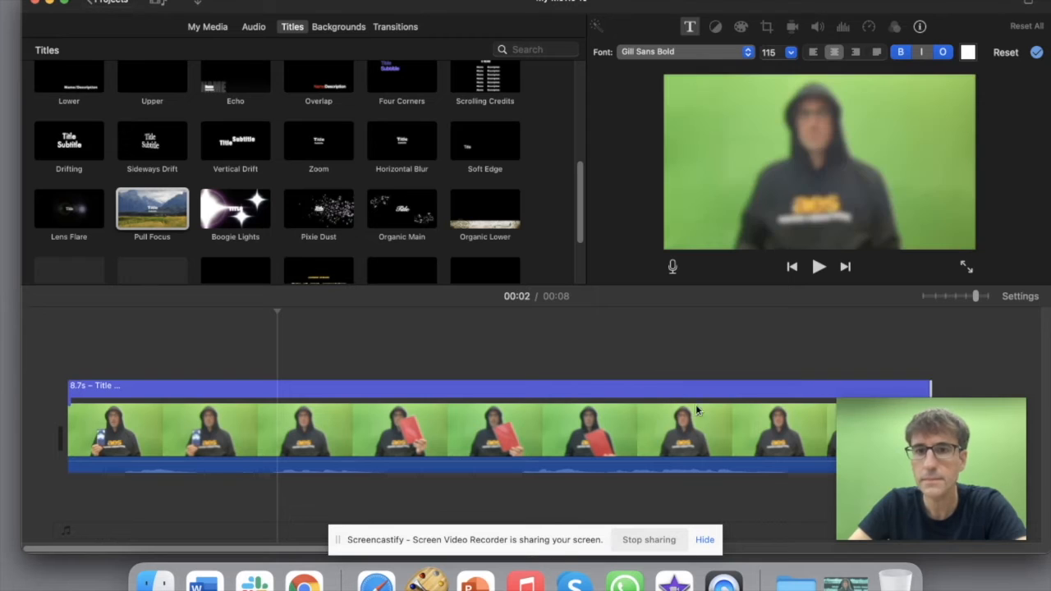
Step: Delete the title's placeholder Title and Subtitle text
click(333, 397)
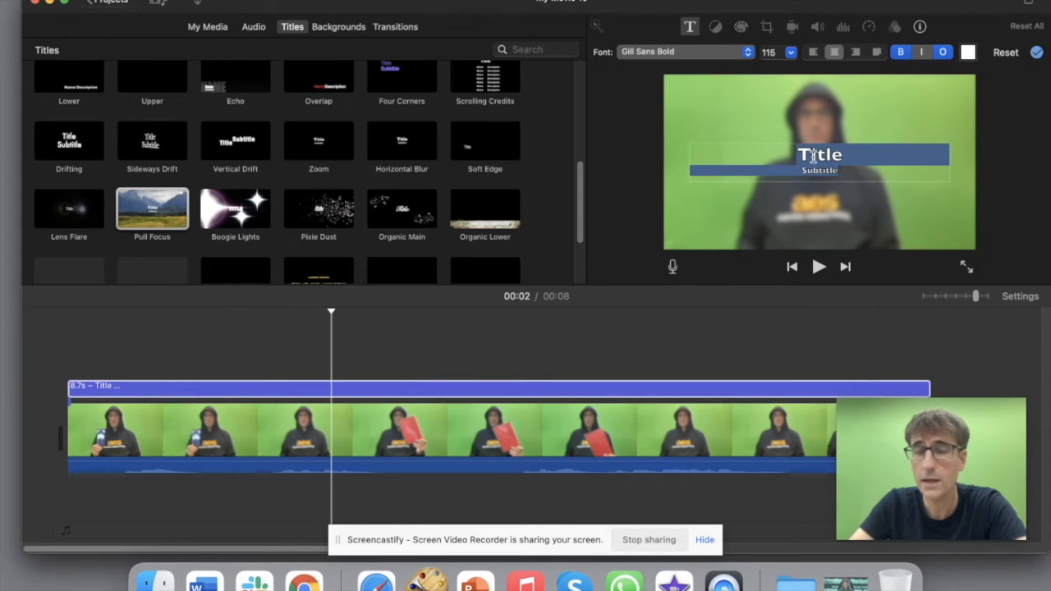
key(BackSpace)
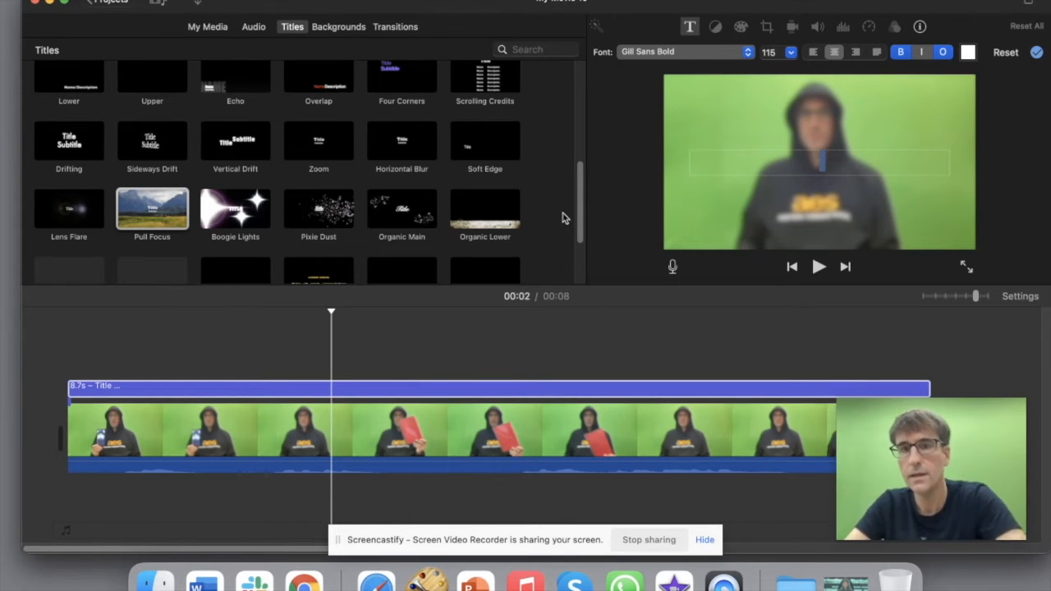
click(37, 359)
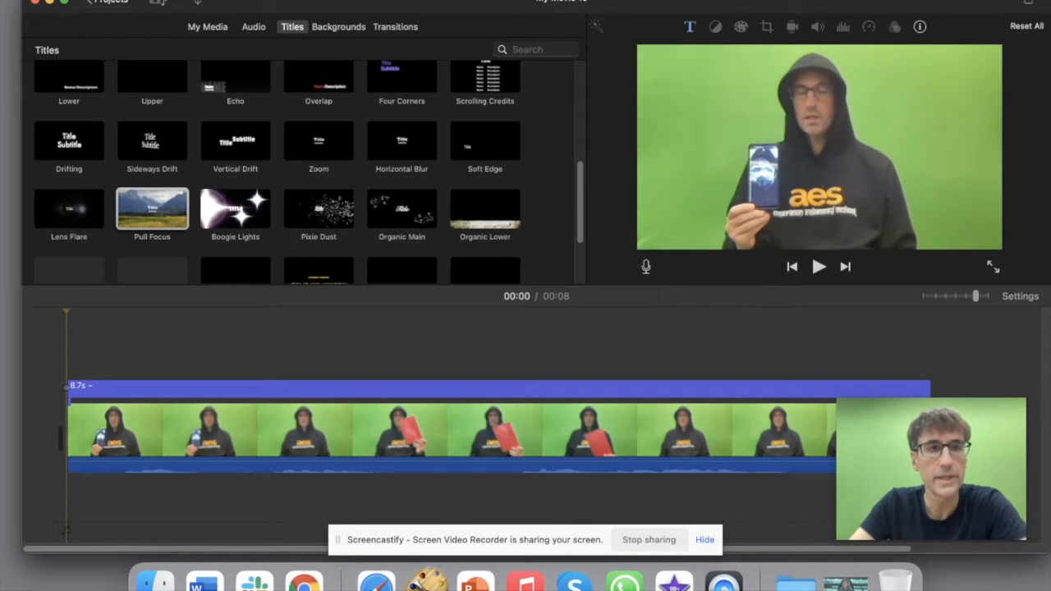
click(91, 1)
Step: Export the movie to the Desktop as 'v8', dismiss the notice, and return to projects
mouse_move(104, 213)
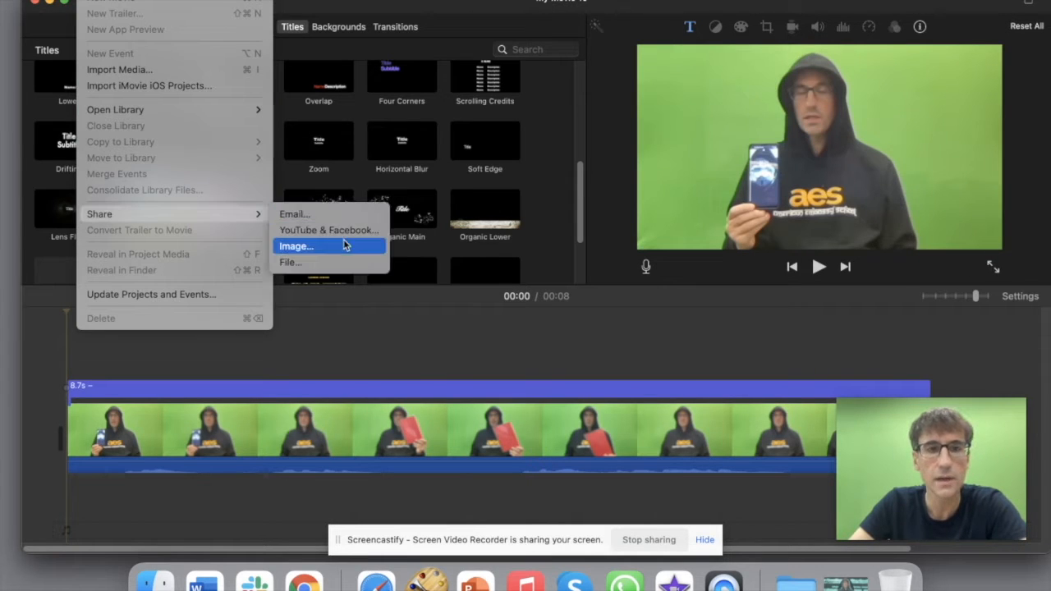
click(330, 263)
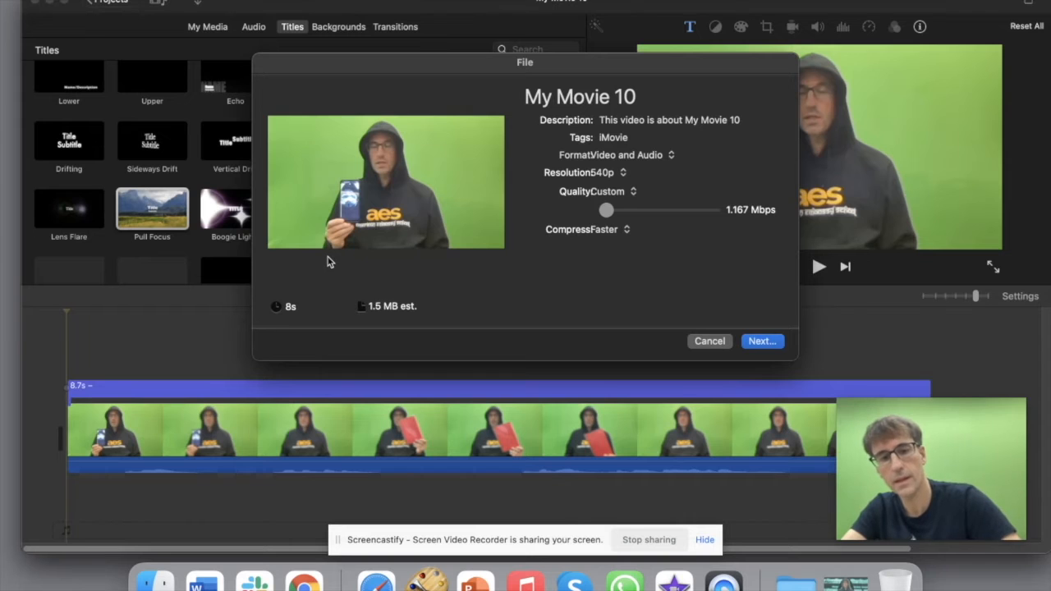
click(752, 341)
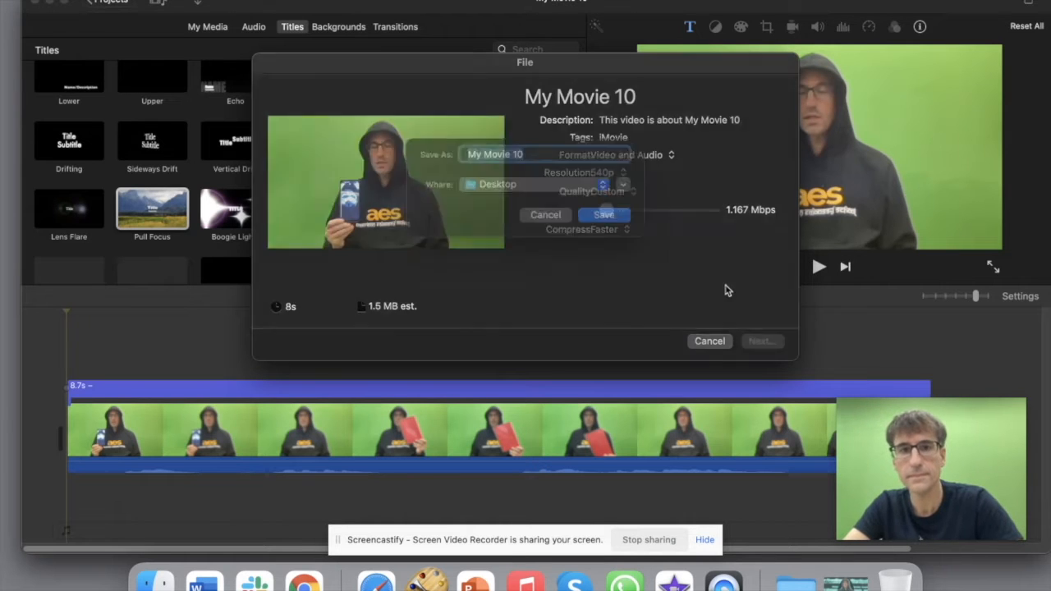
text(v8)
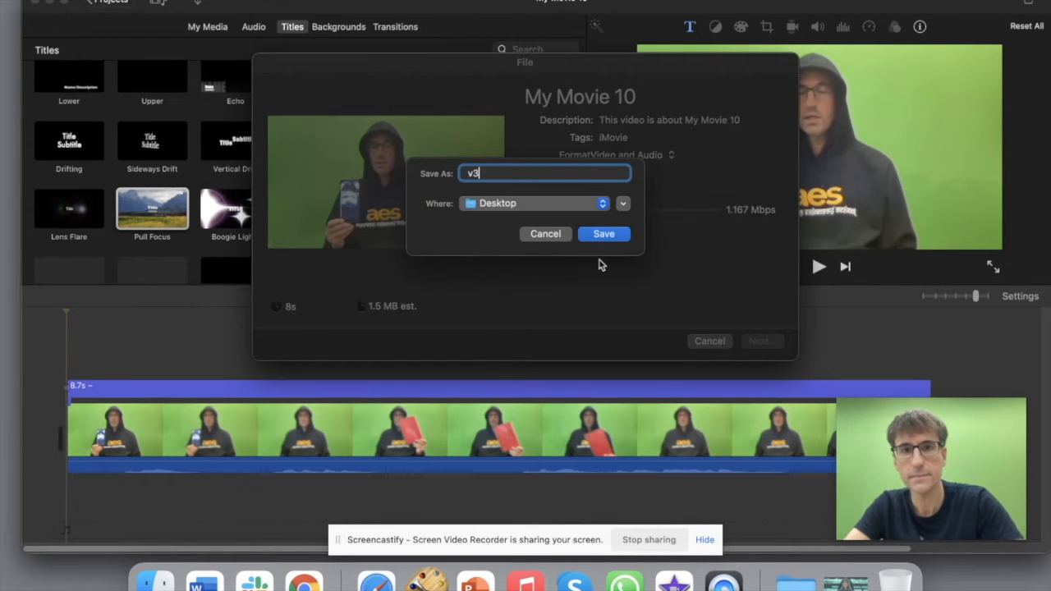
click(605, 233)
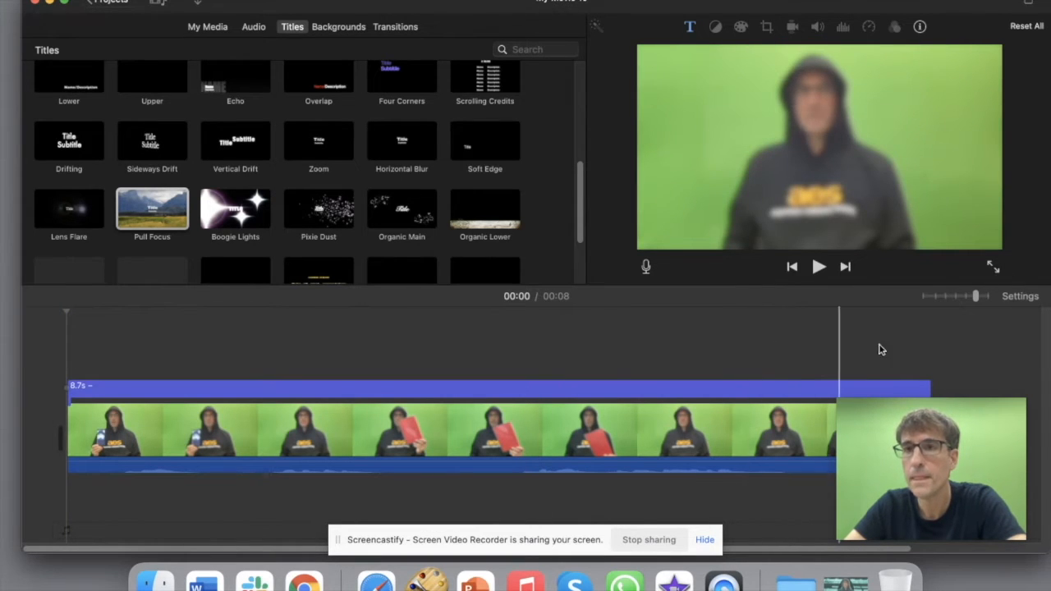
click(794, 4)
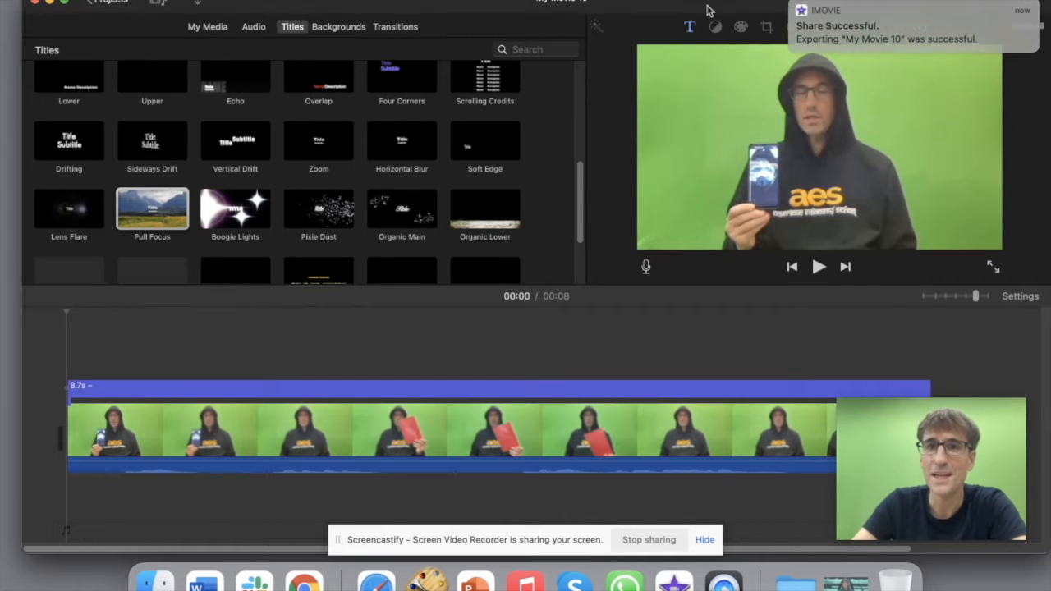
click(97, 2)
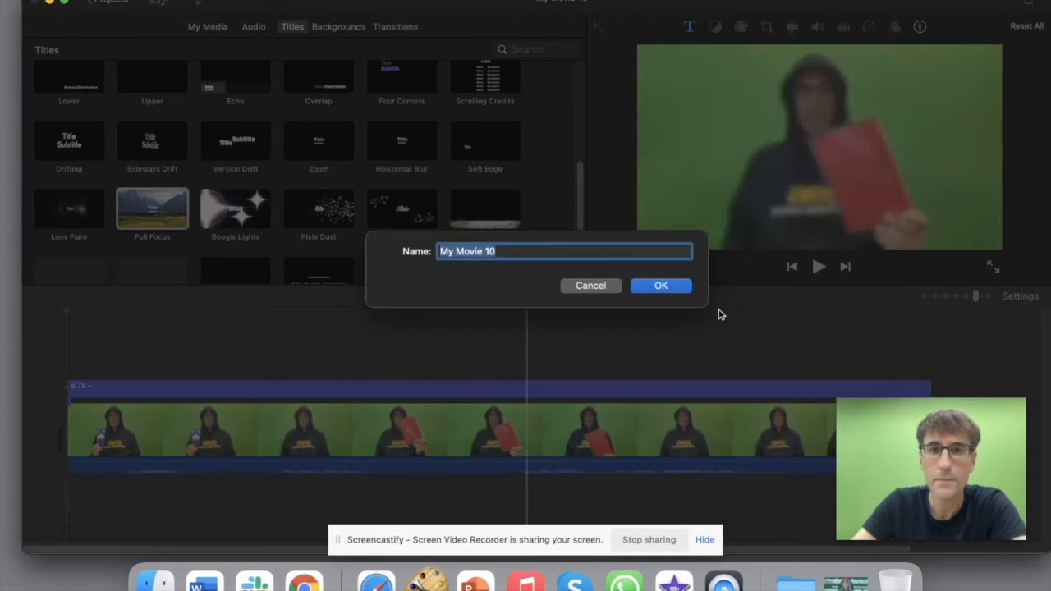
Step: Confirm My Movie 10, start a new movie and add v3.mp4 to its timeline
click(662, 286)
click(148, 216)
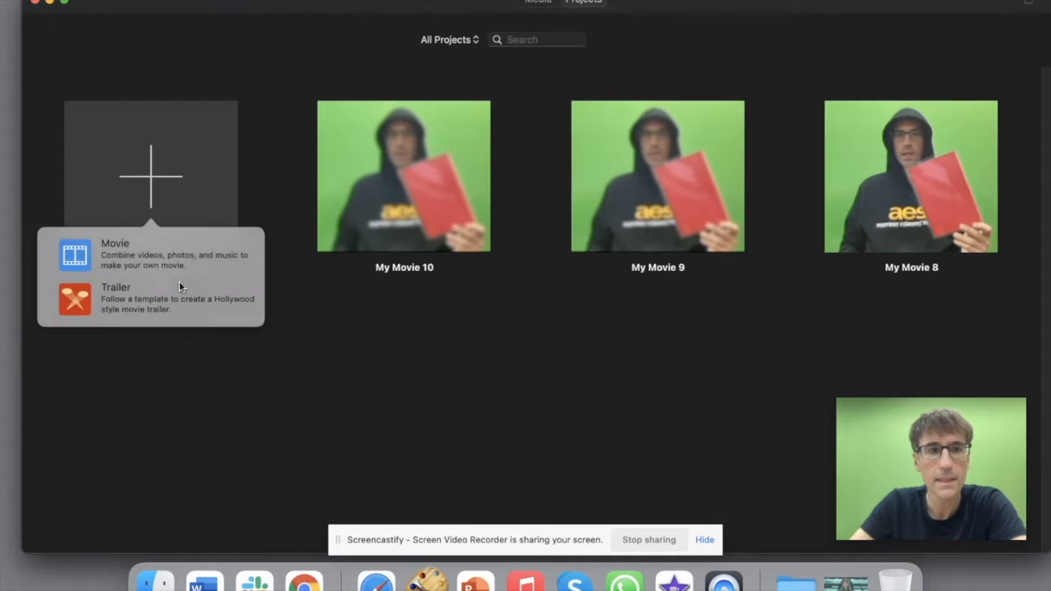
click(135, 259)
drag(859, 3, 671, 2)
drag(909, 18, 155, 366)
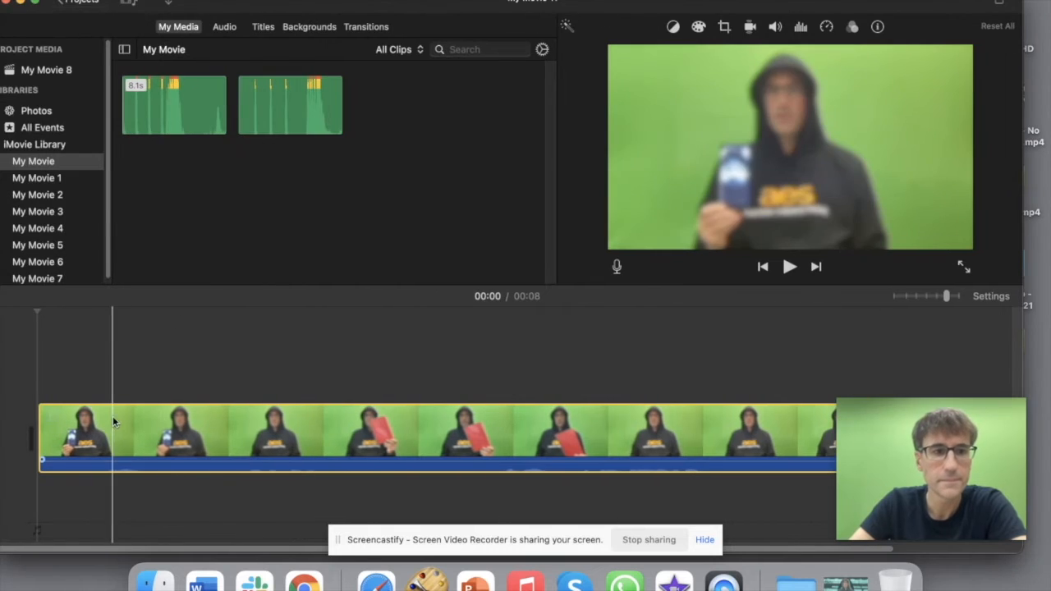
Step: Add a Pull Focus title, stretch it across the 8.7s clip and clear its text
click(262, 27)
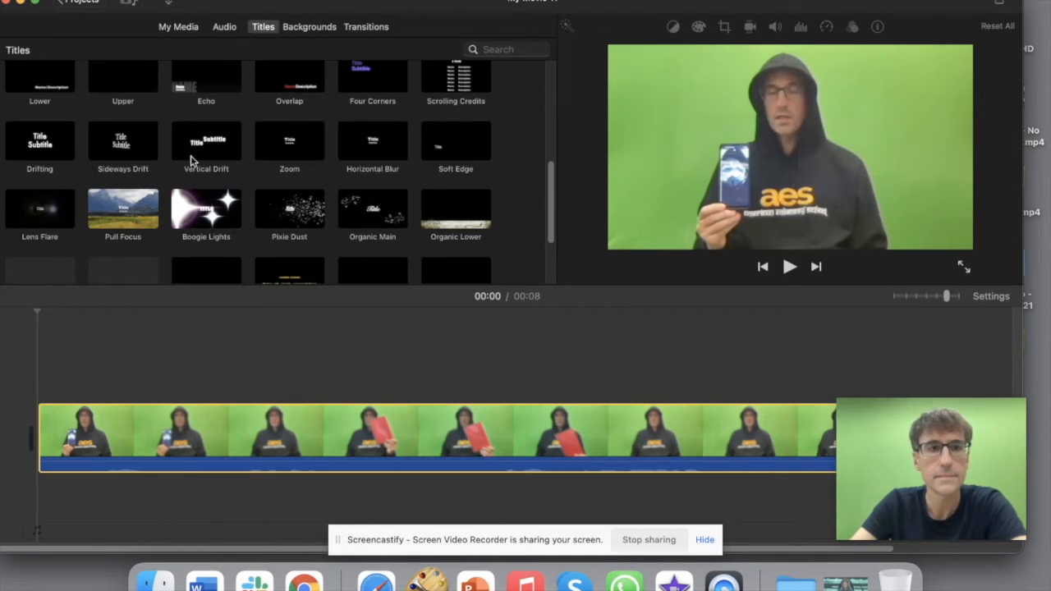
drag(109, 212, 29, 361)
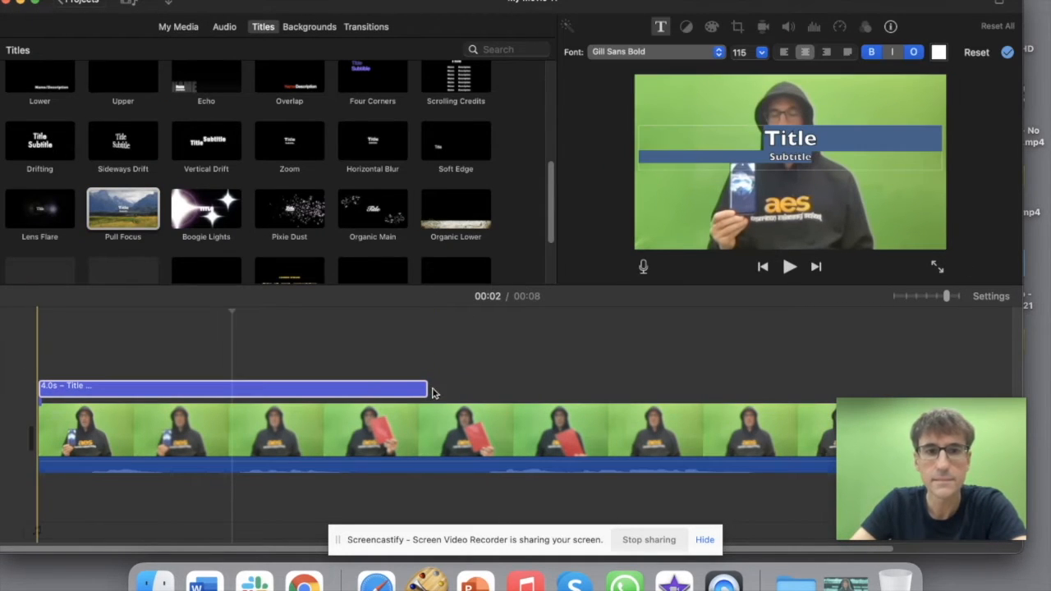
drag(427, 390, 880, 392)
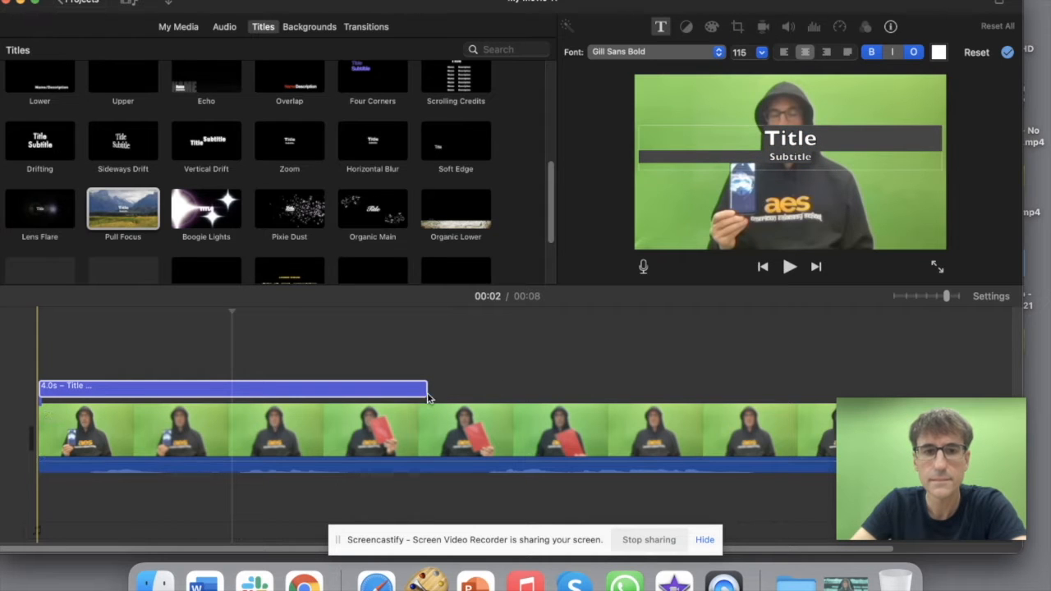
drag(426, 390, 887, 390)
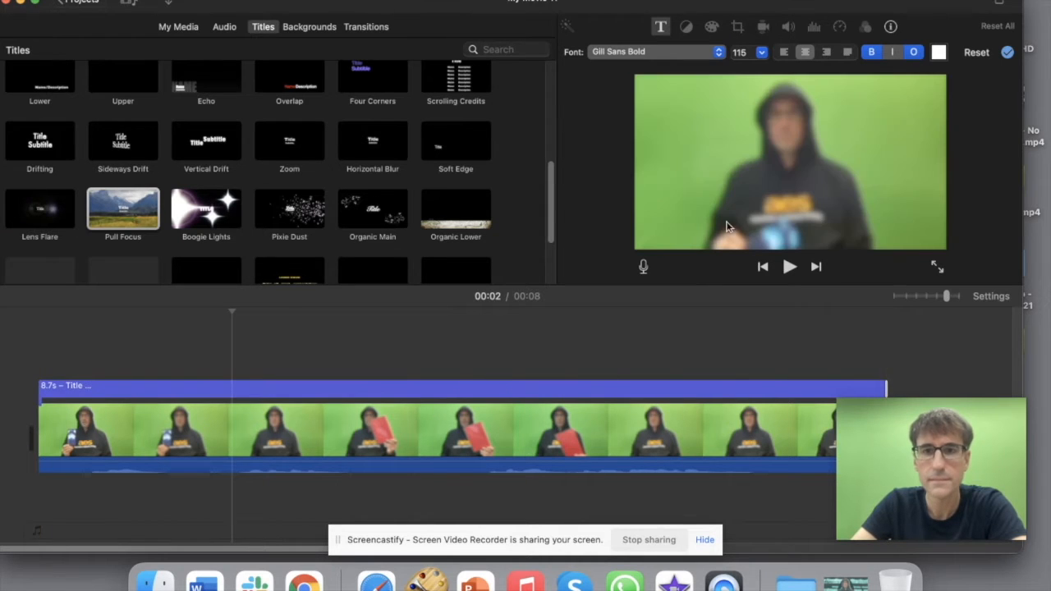
click(417, 388)
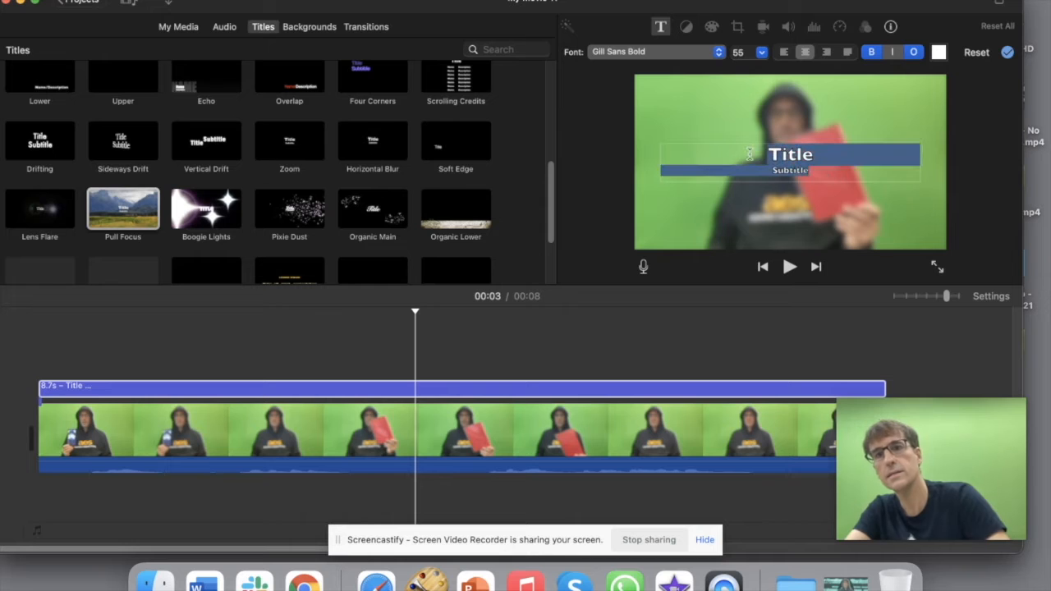
key(BackSpace)
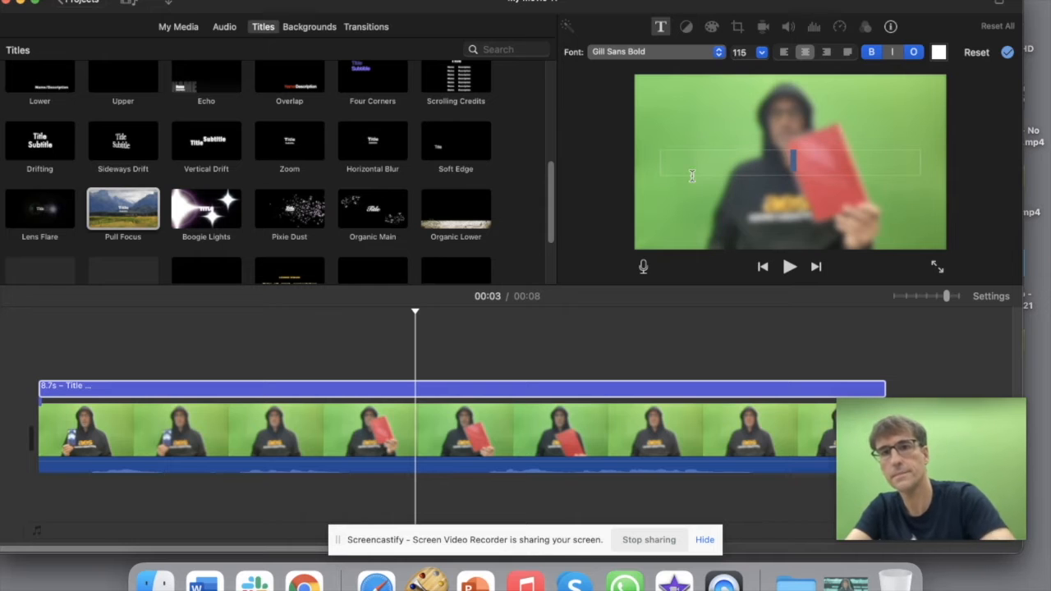
click(25, 358)
click(90, 0)
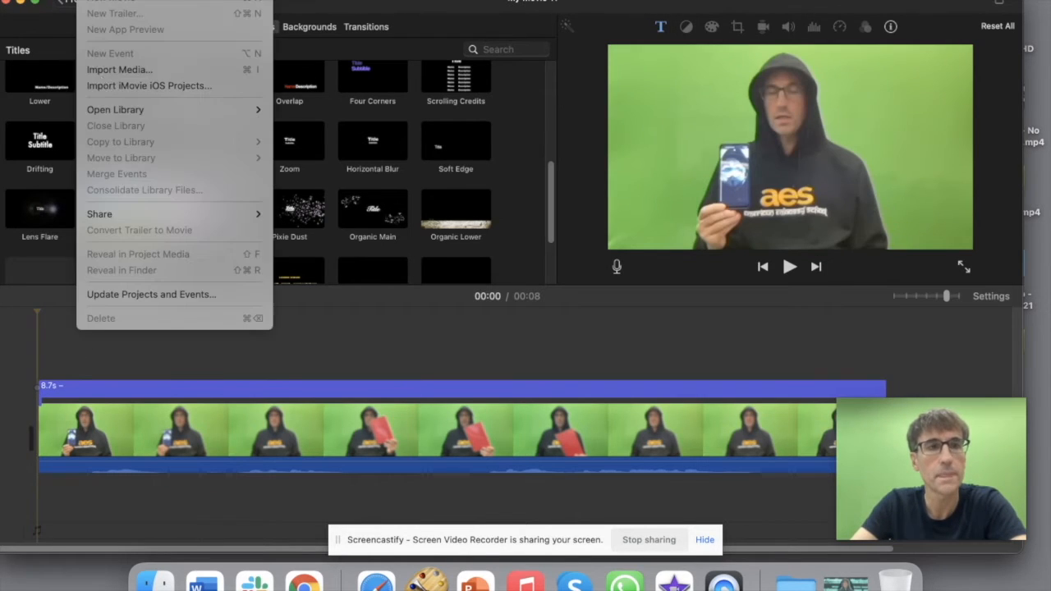
Step: Export the movie to the Desktop as v4, then return to Projects confirming My Movie 11
mouse_move(227, 216)
click(302, 261)
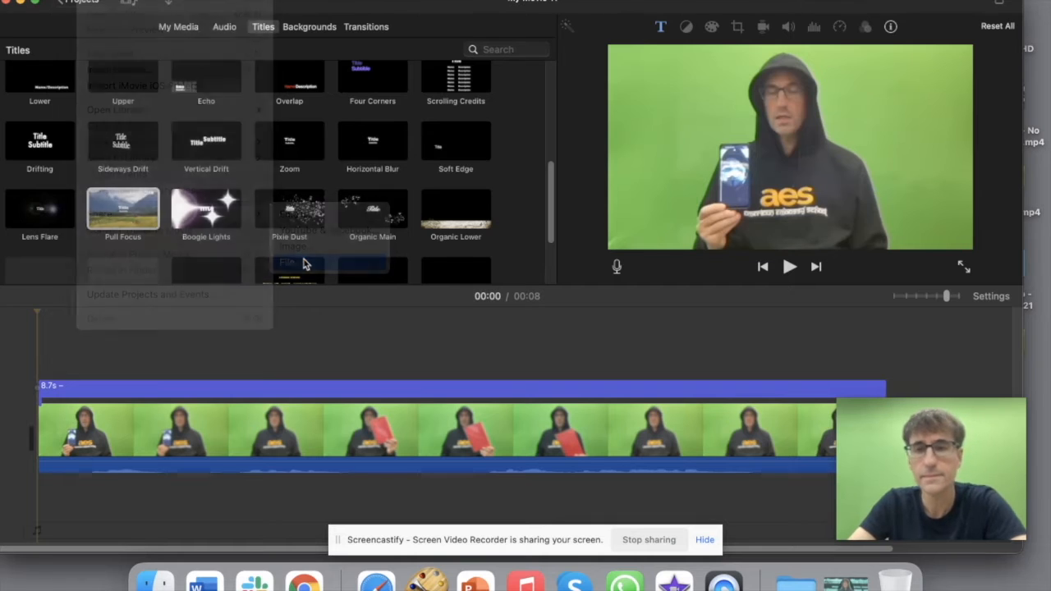
click(757, 341)
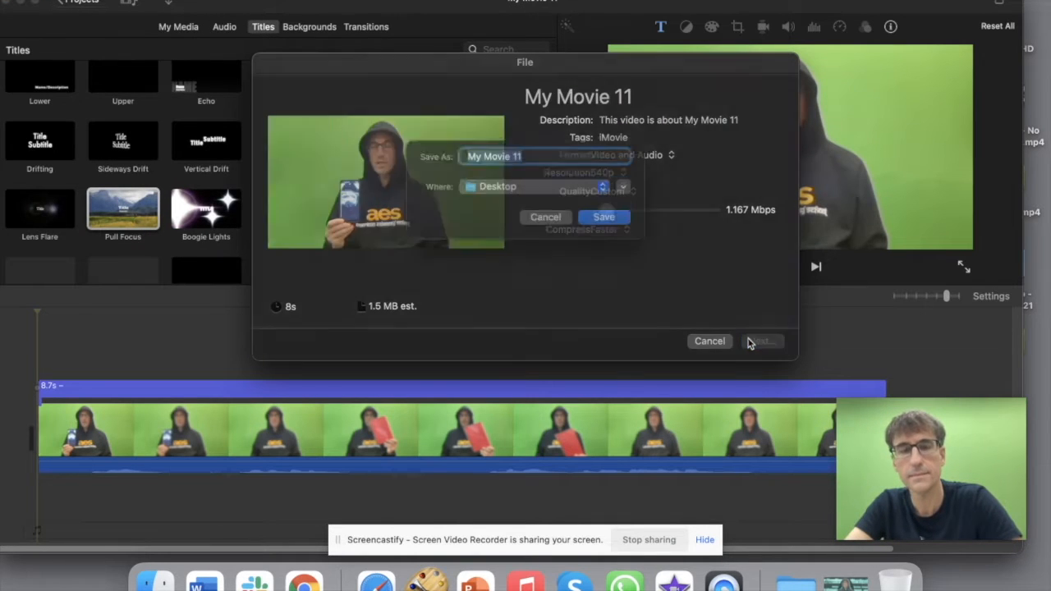
text(V)
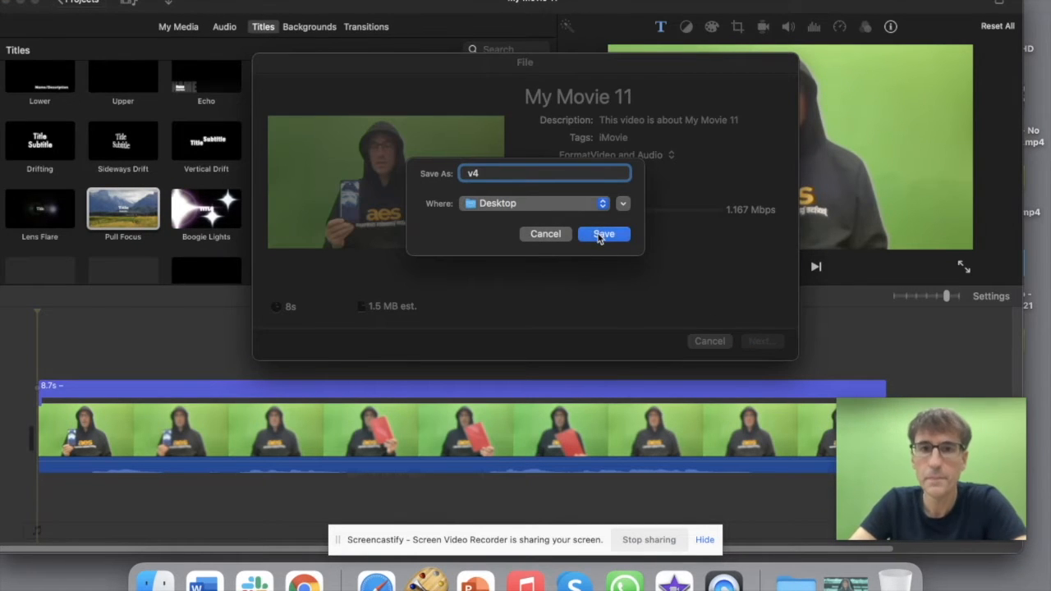
click(602, 234)
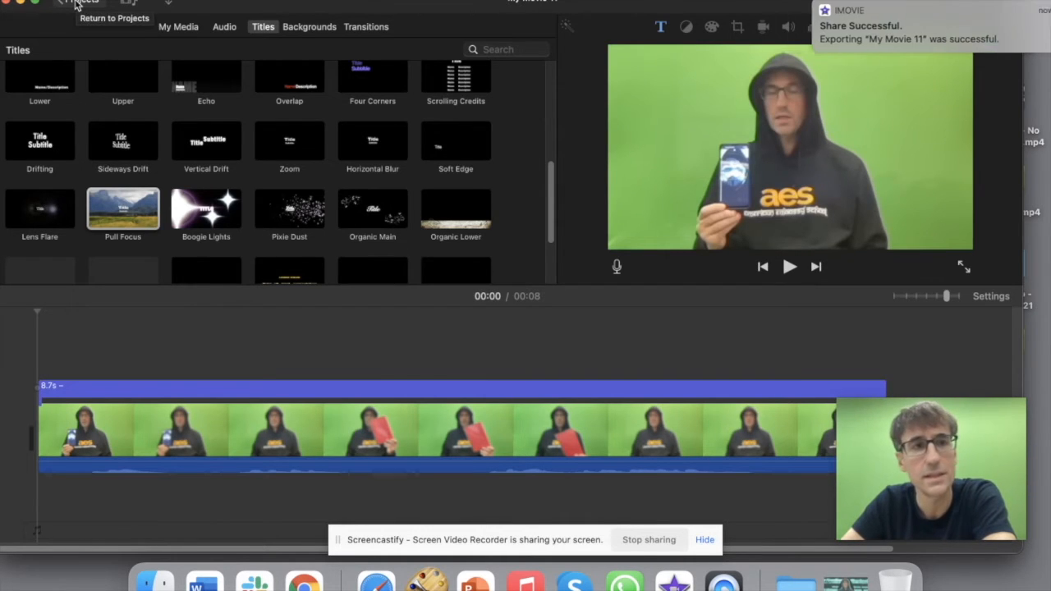
click(74, 3)
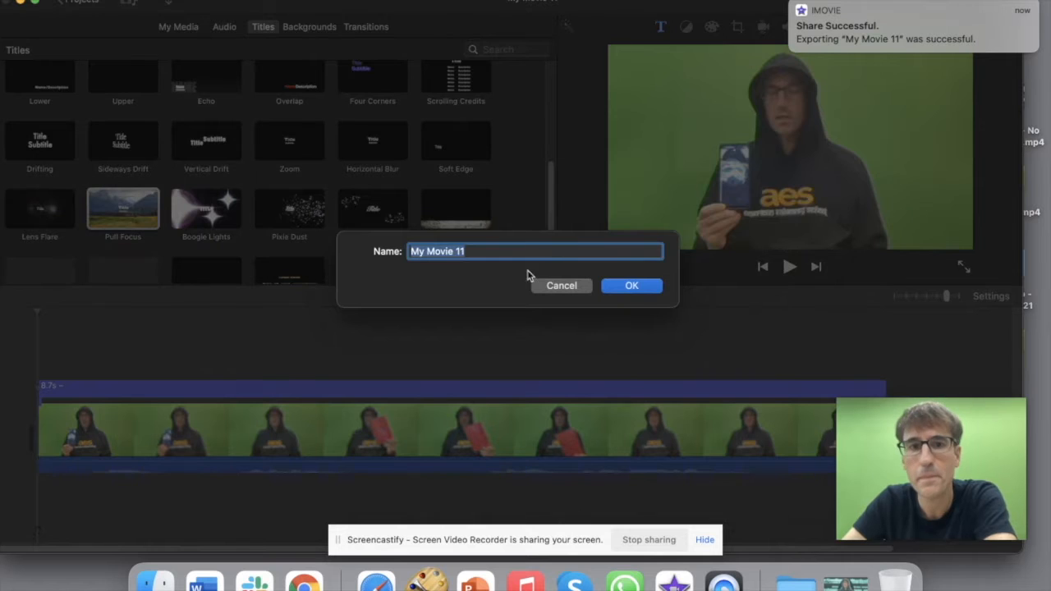
click(624, 286)
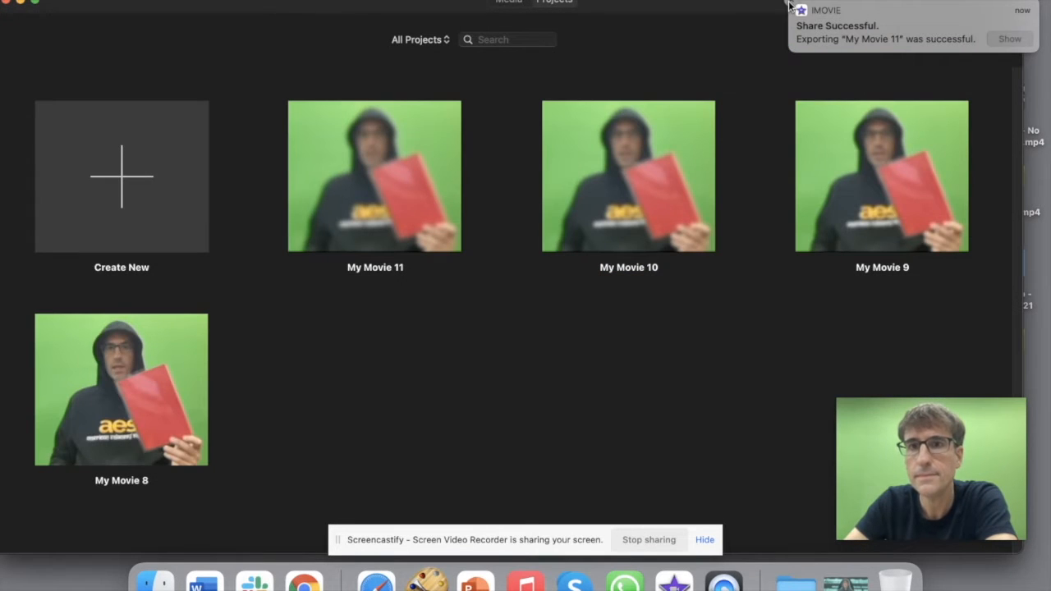
Step: Create a new movie with v4.mp4 from the desktop in its timeline
click(132, 201)
click(115, 274)
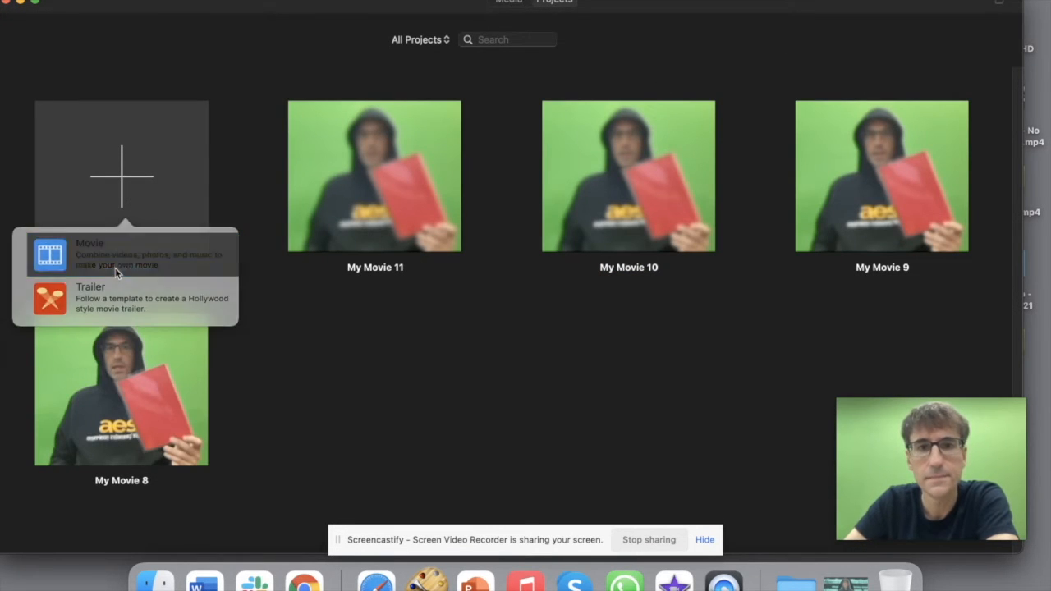
drag(833, 2, 688, 3)
drag(915, 107, 218, 316)
drag(300, 4, 571, 4)
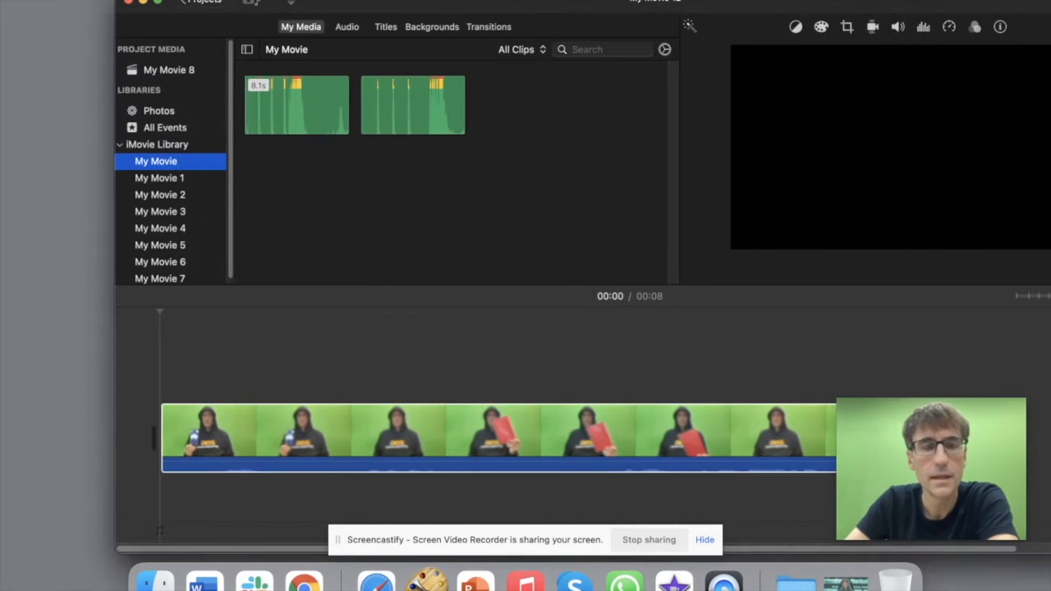
Step: Return to Projects, confirm the name My Movie 12 and select My Movie 8
click(215, 5)
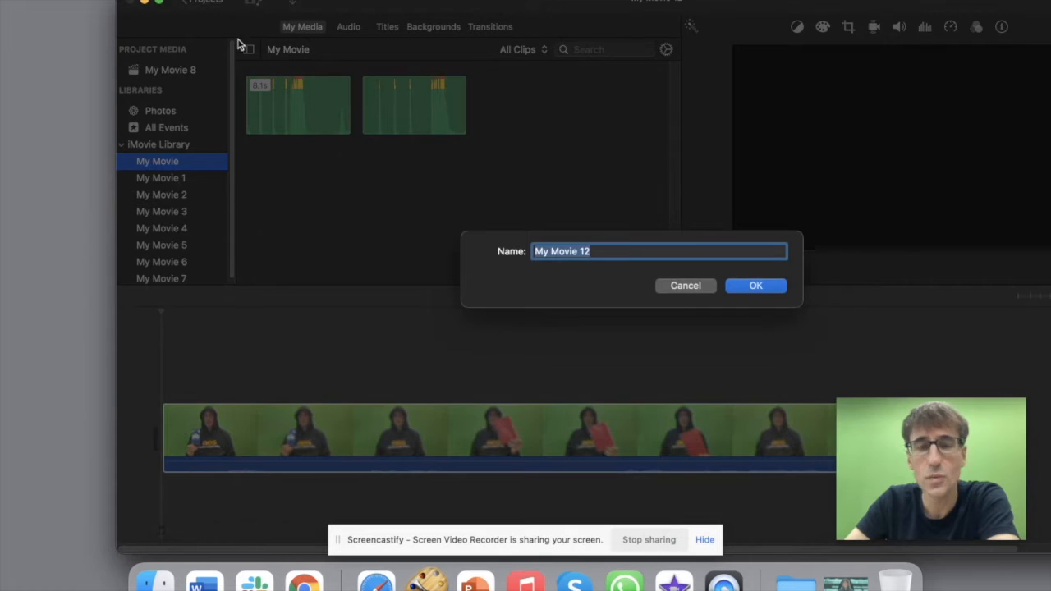
click(756, 288)
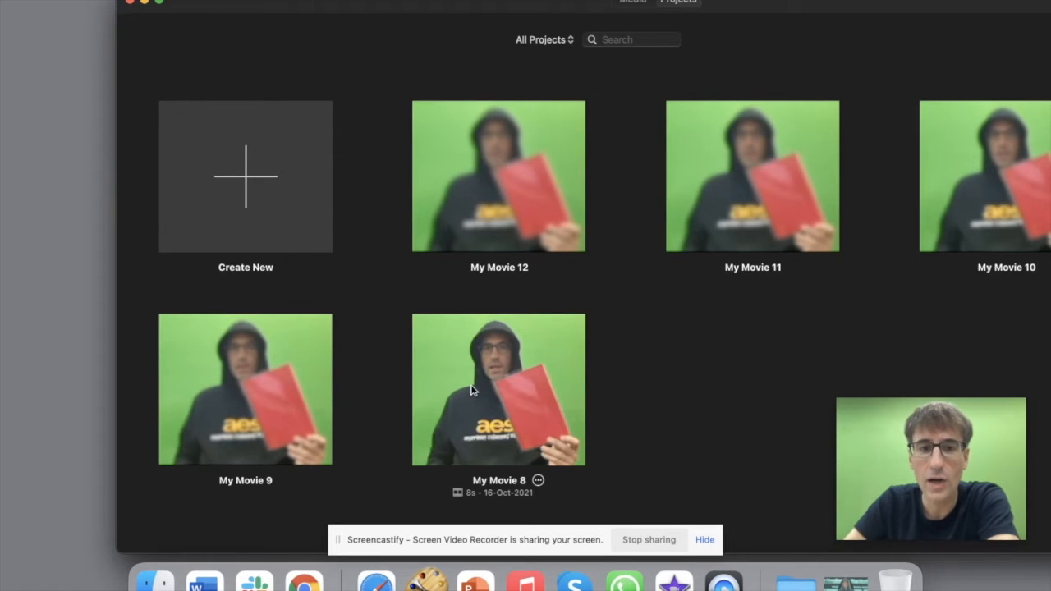
click(461, 413)
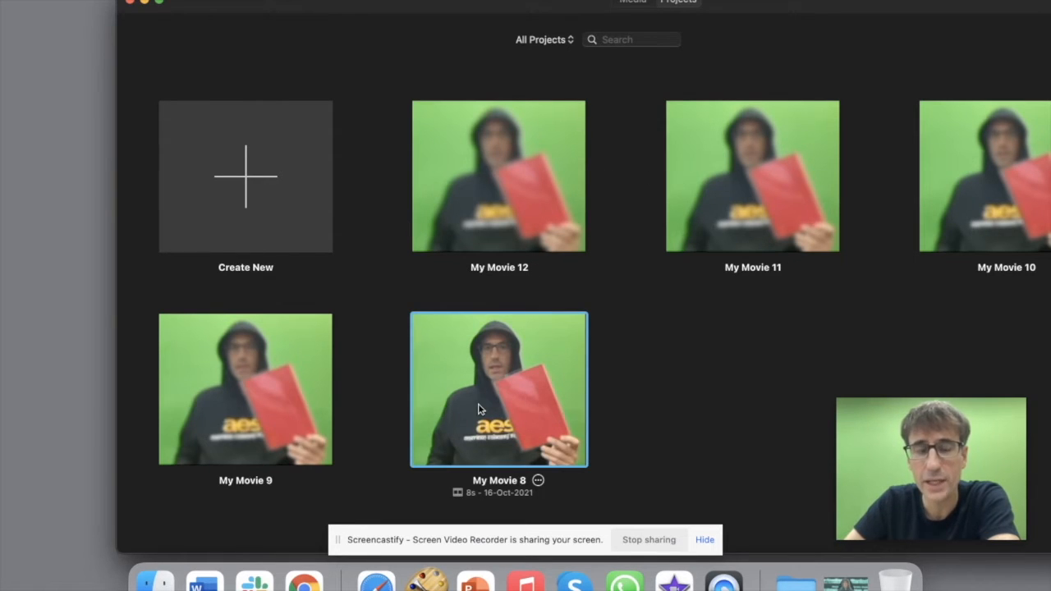
Step: Open My Movie 8, delete its title and overlay v4.mp4 above the main clip from the start
double_click(481, 409)
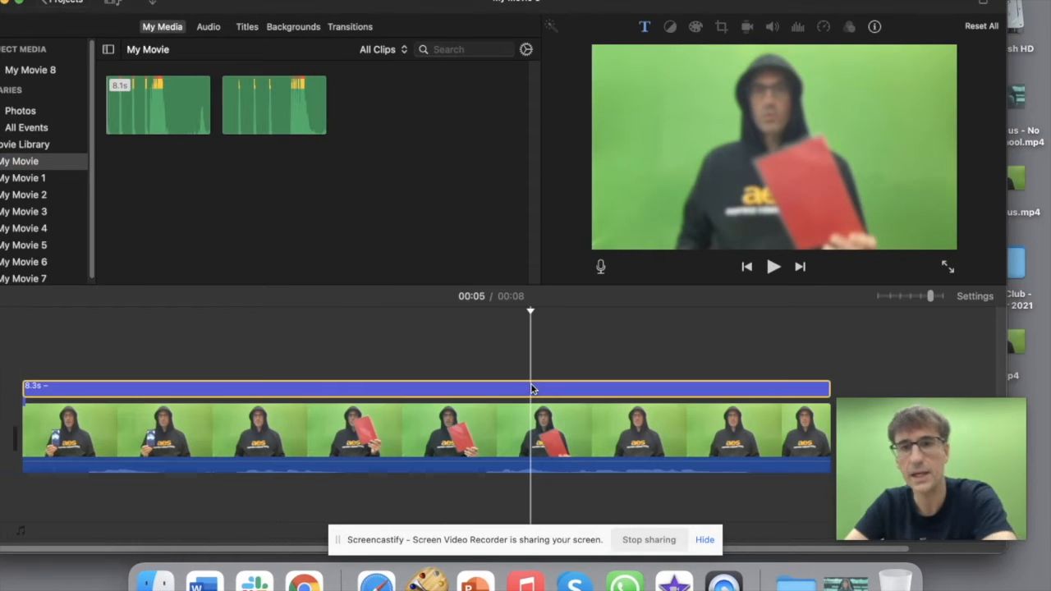
key(Delete)
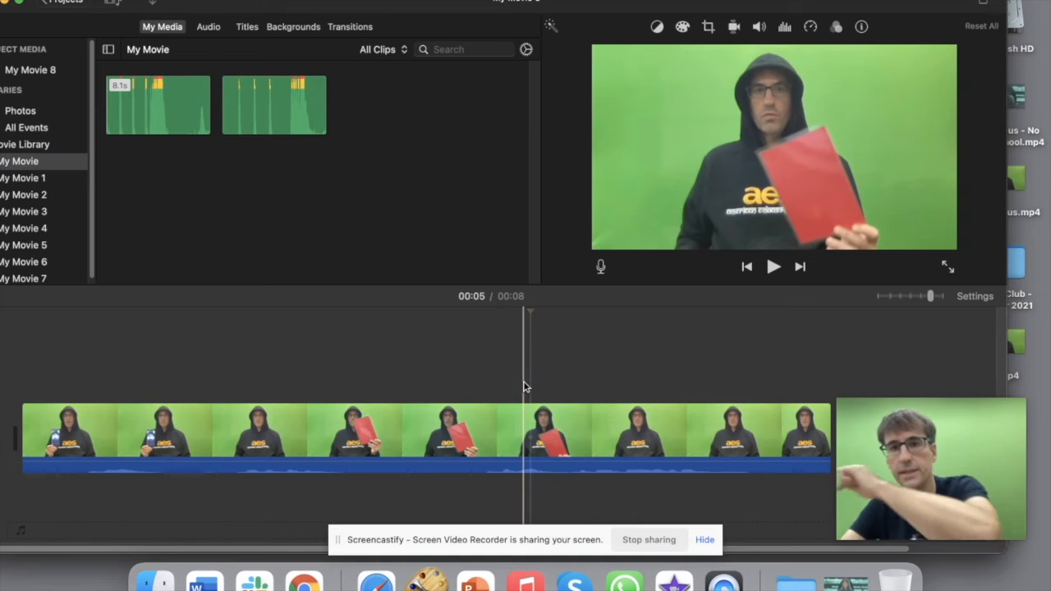
drag(915, 5, 784, 5)
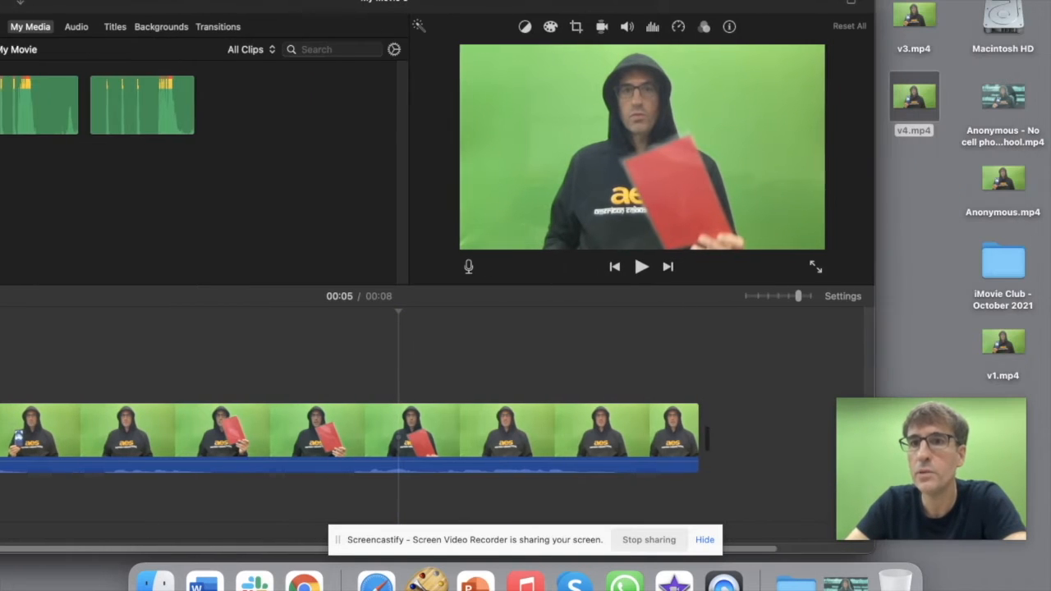
drag(898, 93, 74, 328)
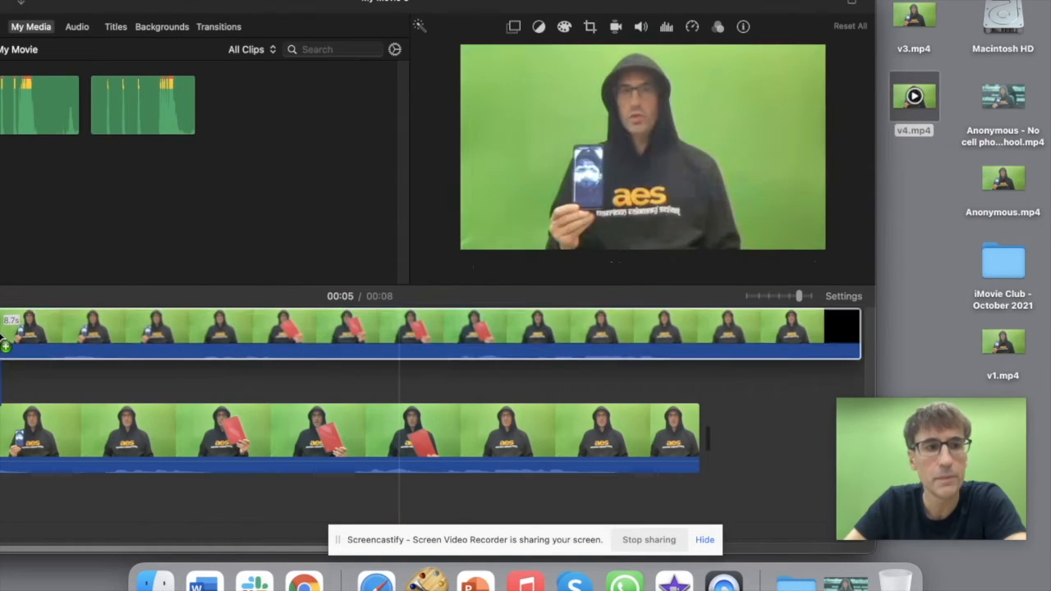
drag(536, 5, 698, 5)
drag(417, 365, 240, 354)
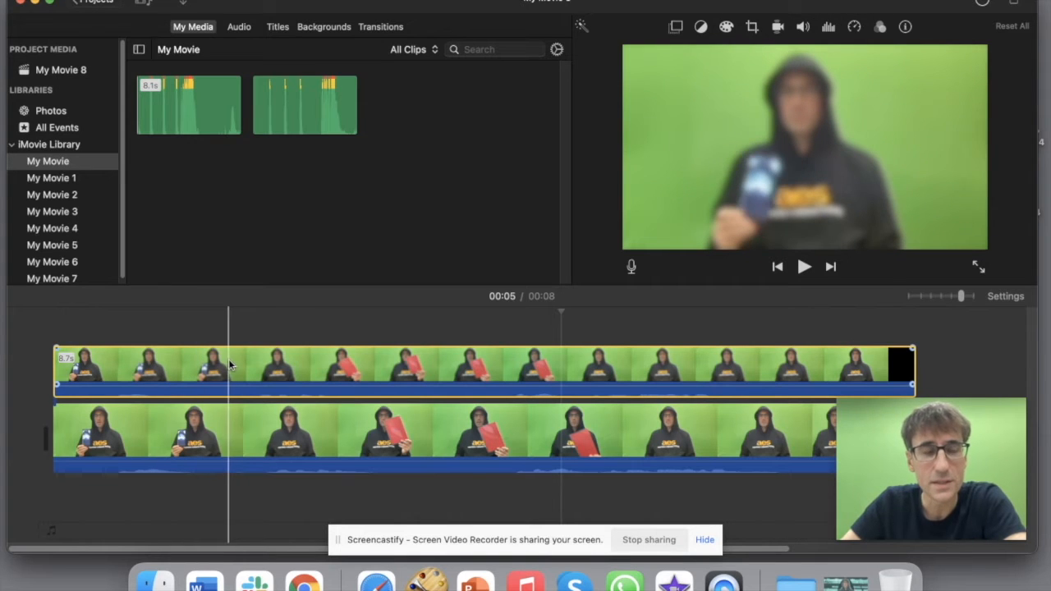
Step: Detach the overlay clip's audio and delete the detached audio track
click(39, 355)
key(space)
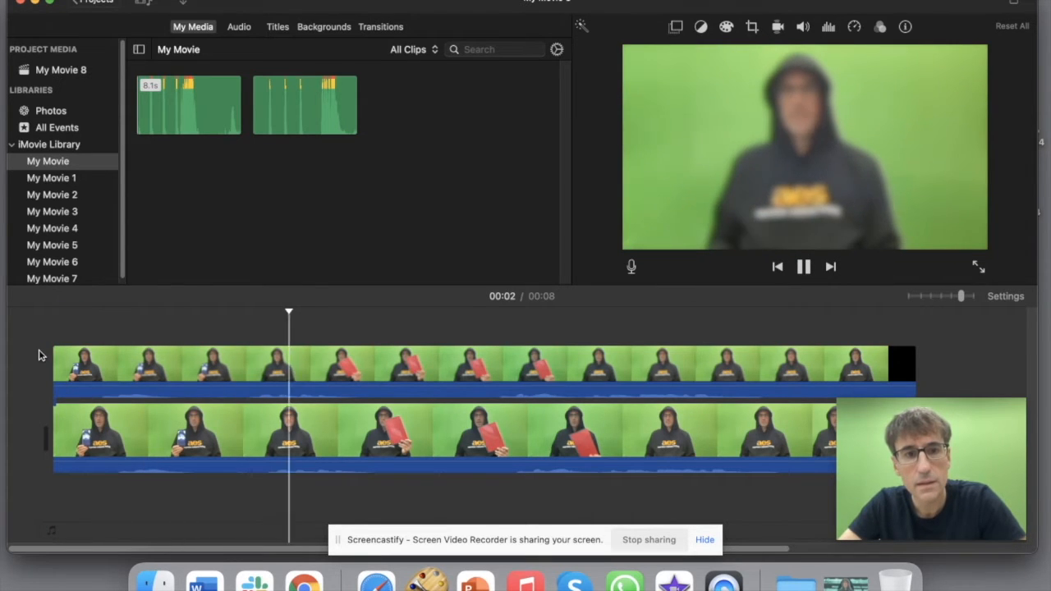
click(295, 363)
right_click(294, 363)
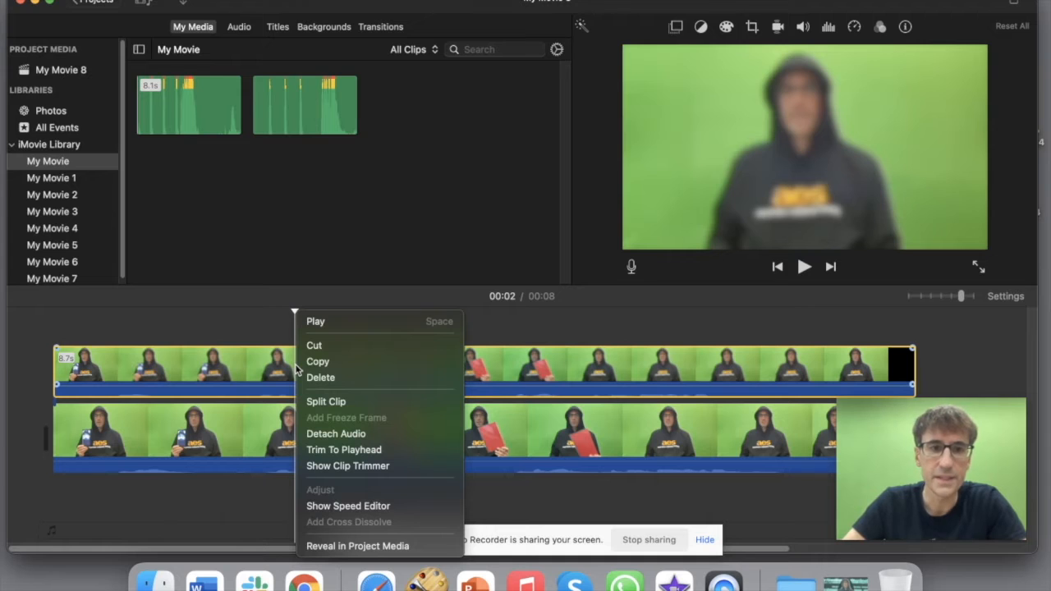
click(337, 434)
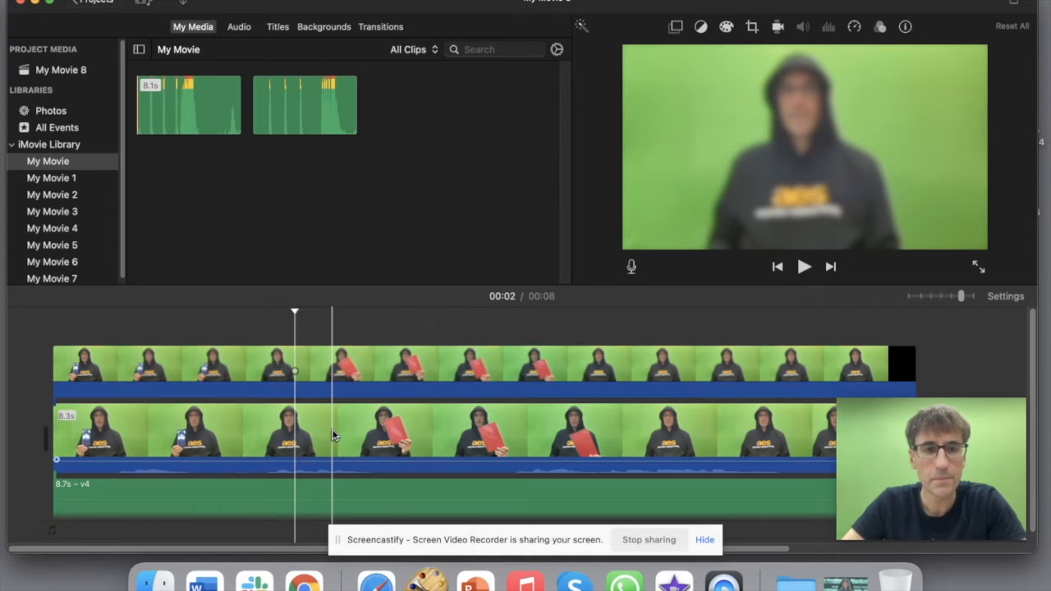
click(302, 492)
key(Delete)
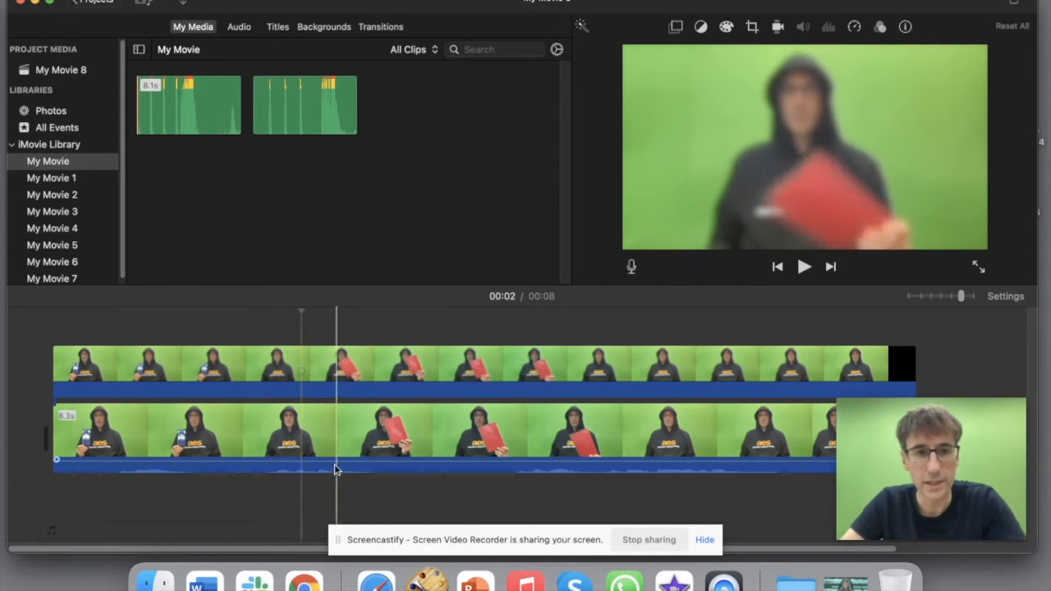
Step: Select the upper v4 clip and show its cropping options
click(302, 442)
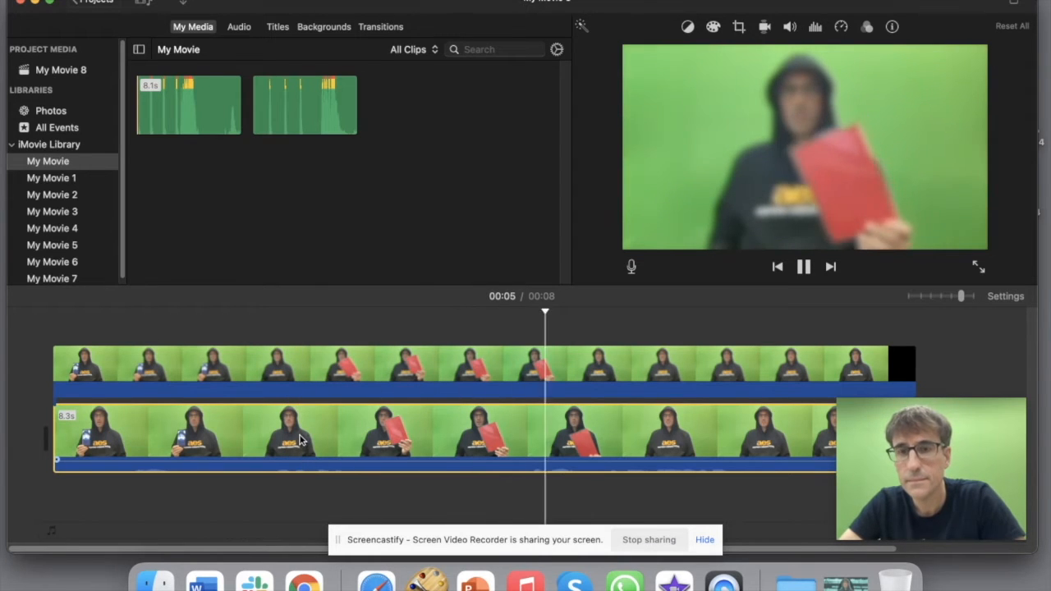
click(387, 387)
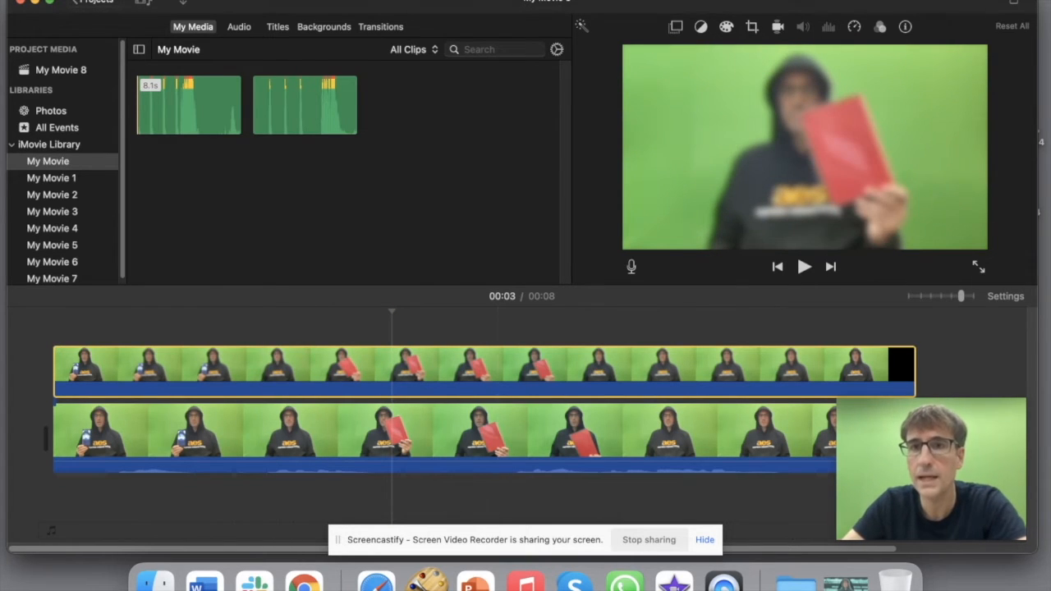
click(753, 28)
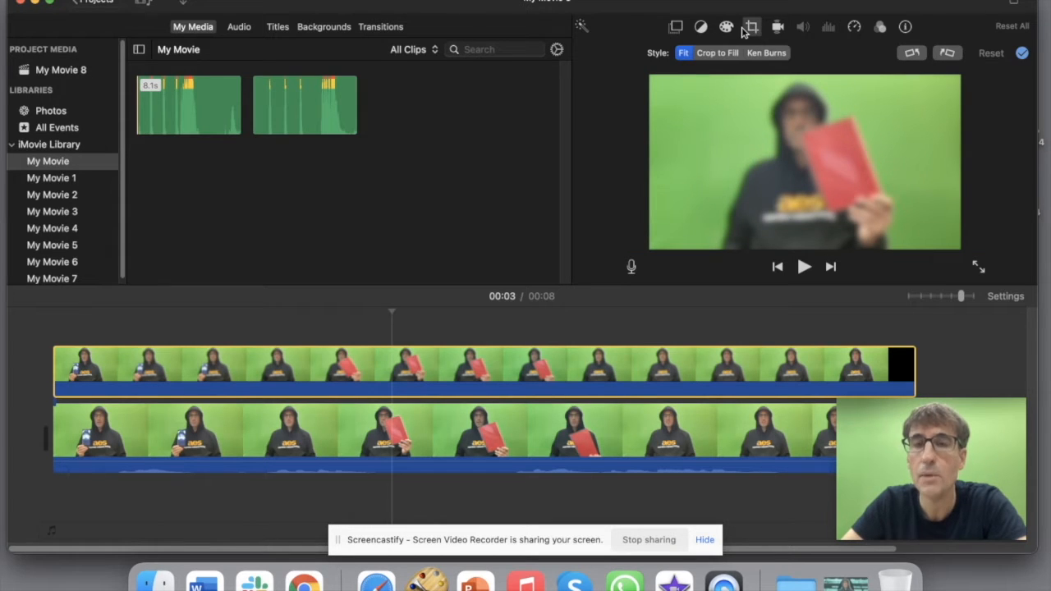
Step: Set the v4 overlay to Crop to Fill with a small crop box around the speaker's face
click(710, 54)
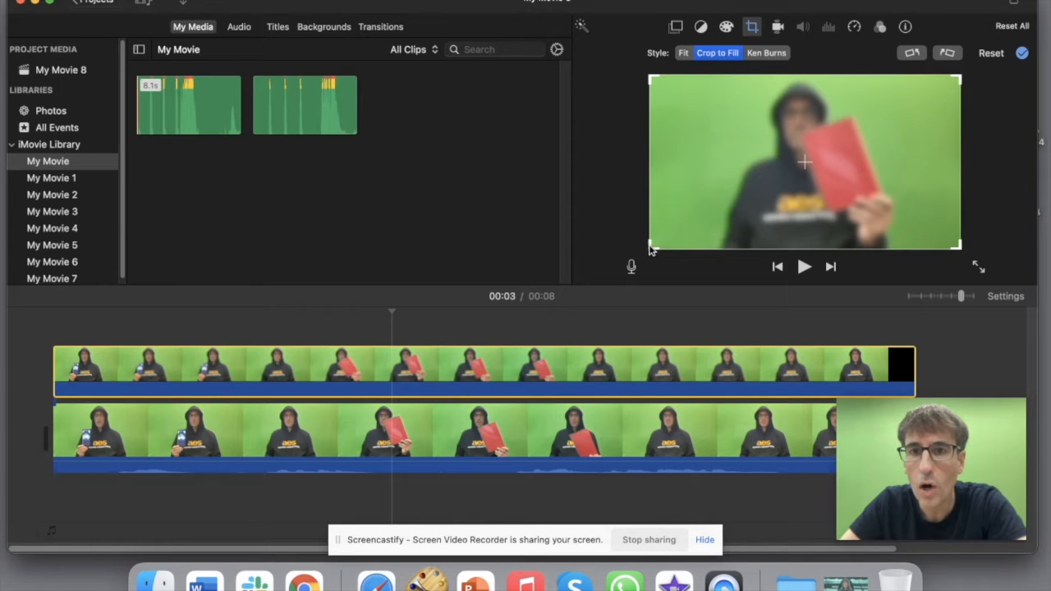
drag(652, 246, 853, 136)
drag(920, 103, 815, 117)
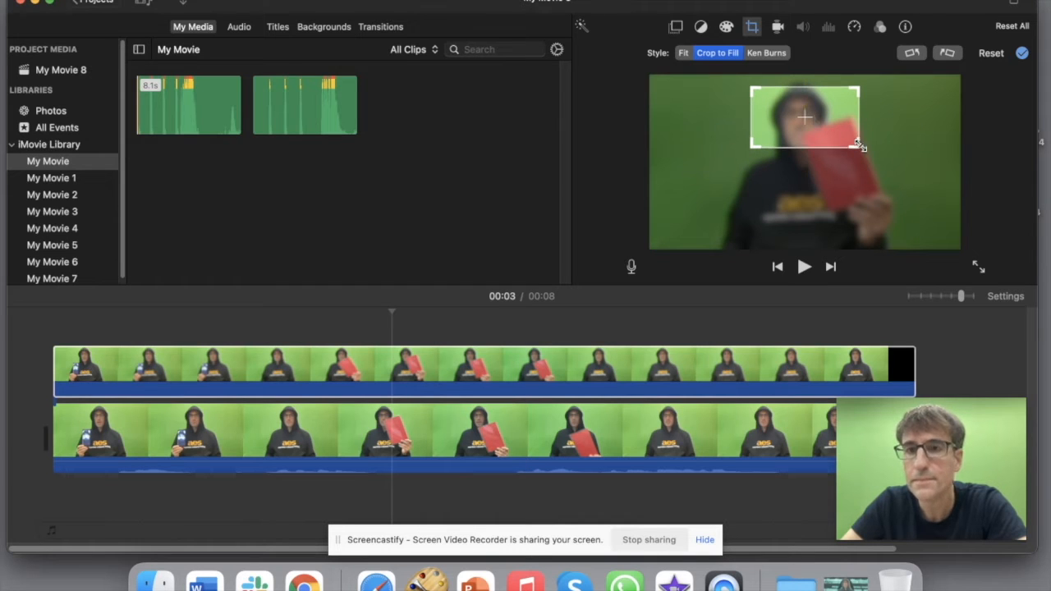
drag(857, 144, 826, 125)
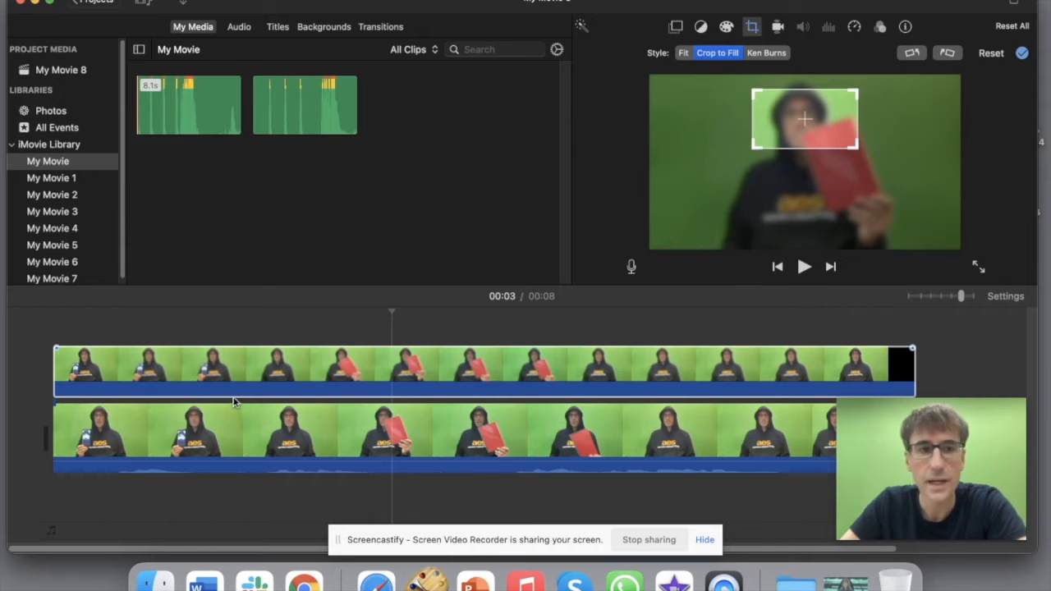
click(113, 381)
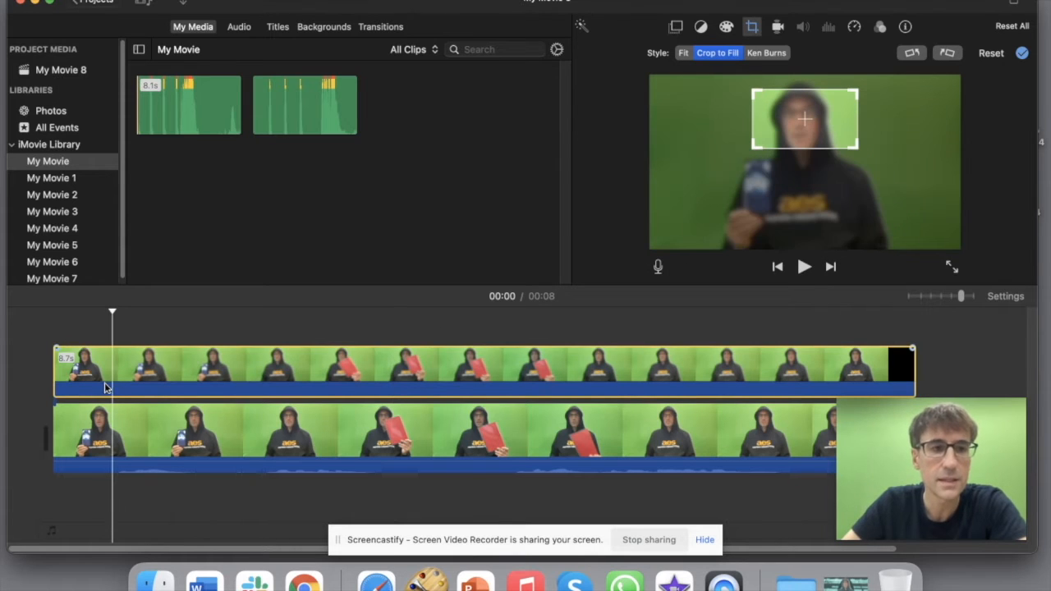
Step: Make the upper clip a Picture in Picture inset, moved over the face and slightly enlarged
click(675, 28)
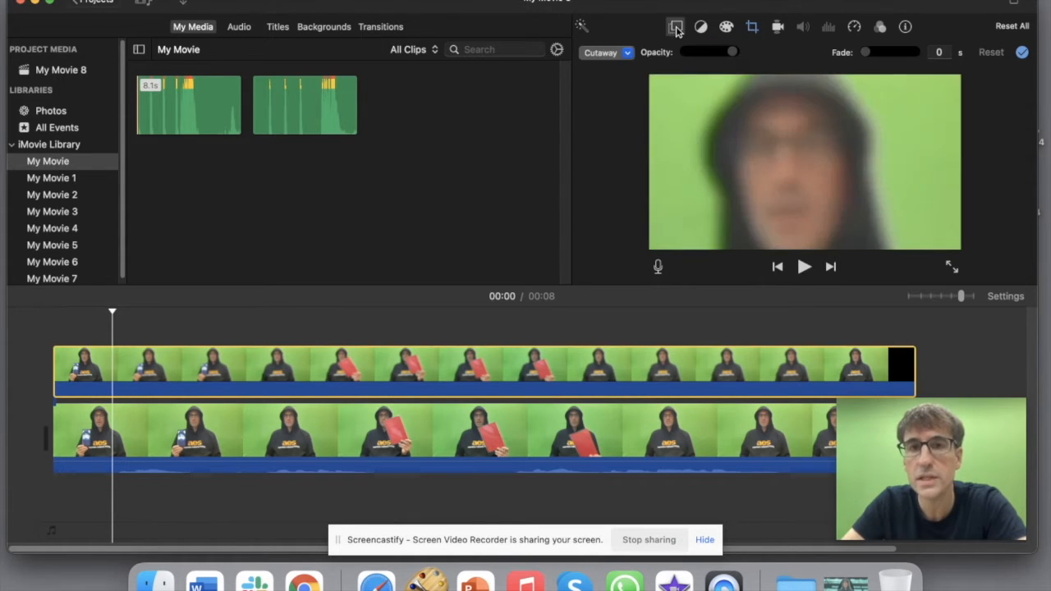
click(629, 54)
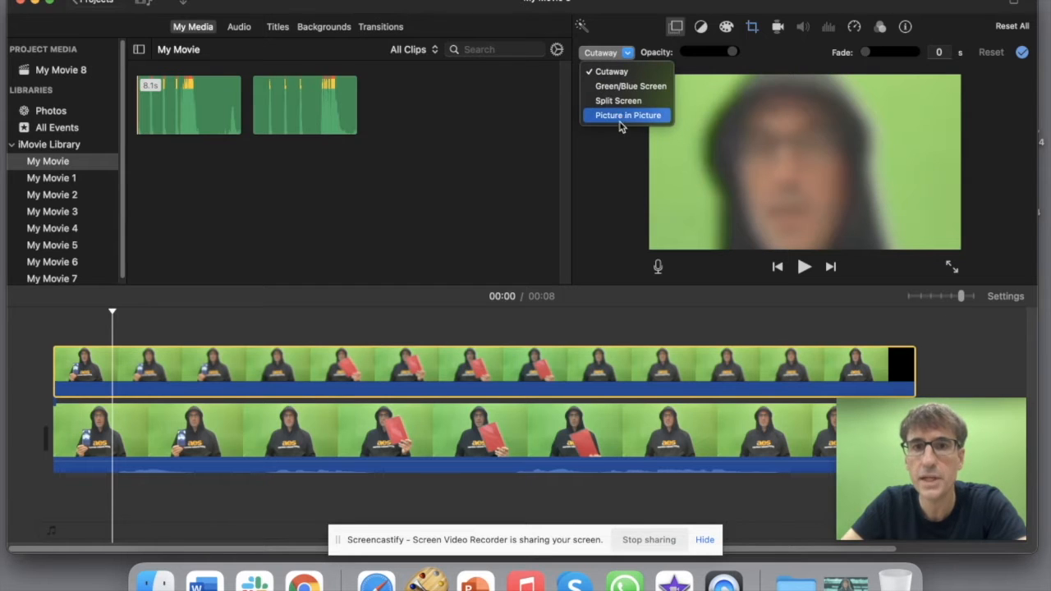
click(622, 115)
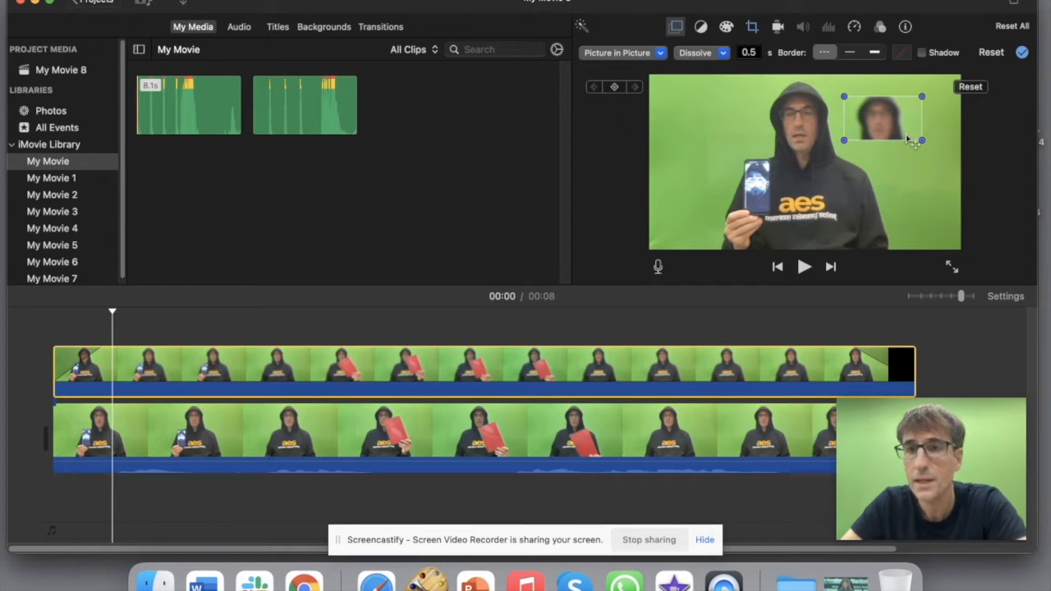
drag(890, 123, 812, 122)
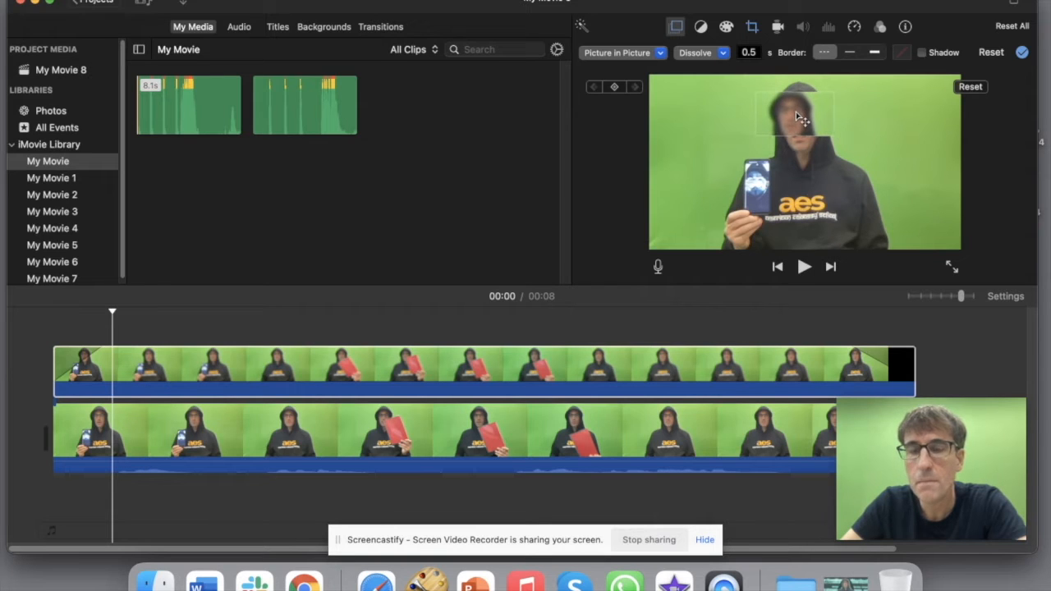
drag(831, 135, 862, 150)
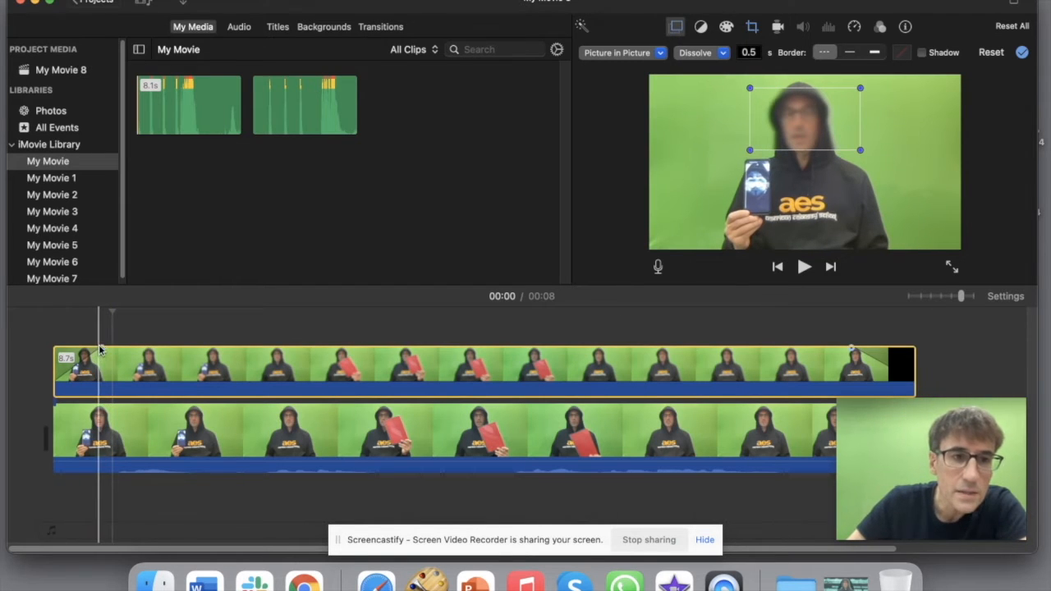
Step: Remove the inset's starting dissolve fade and play the movie from the start to check it
drag(99, 350, 56, 349)
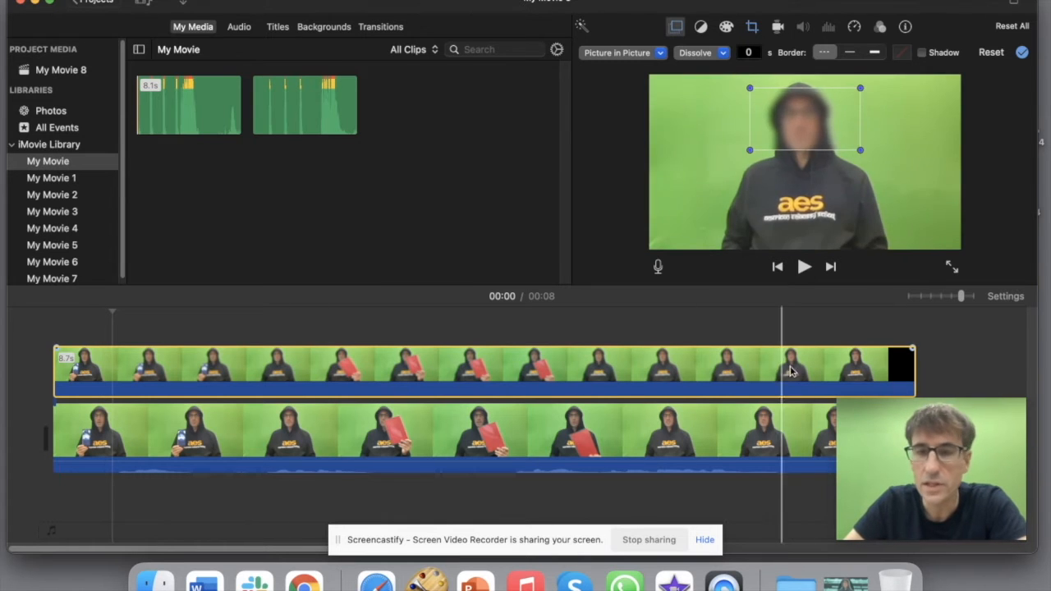
click(23, 349)
key(space)
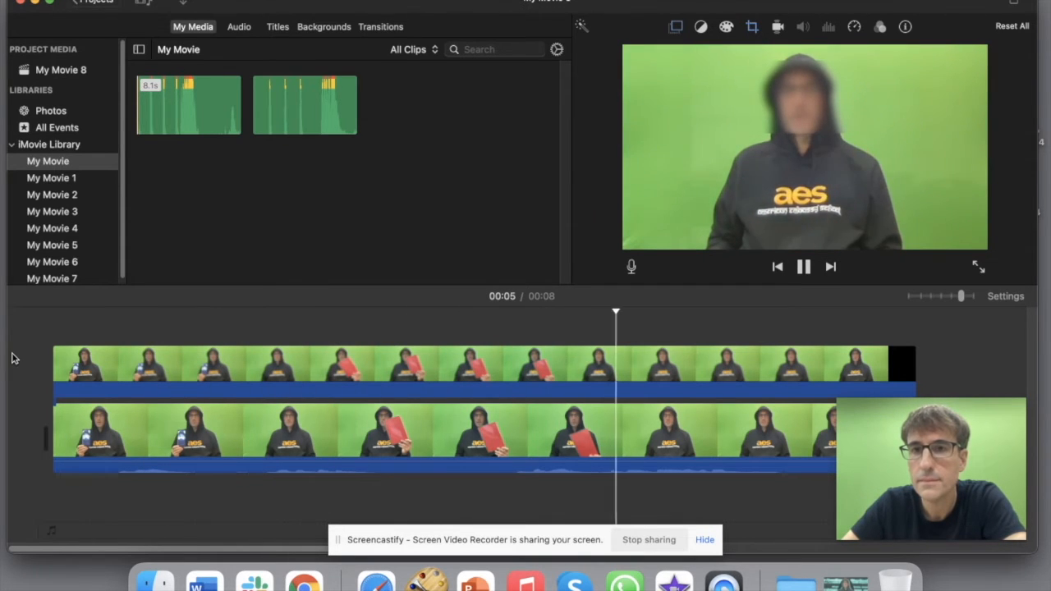
click(564, 369)
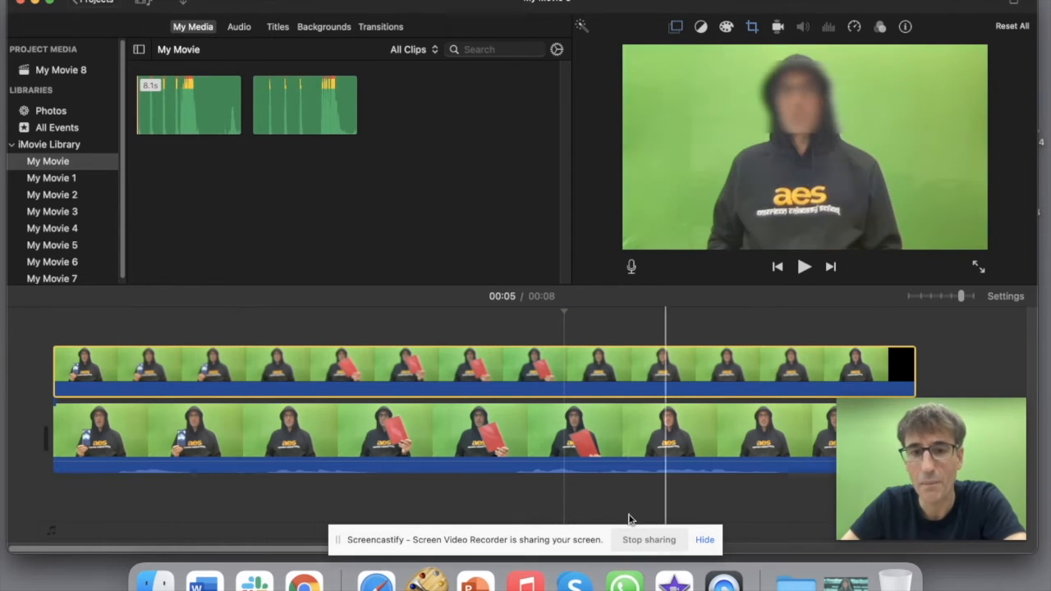
click(304, 581)
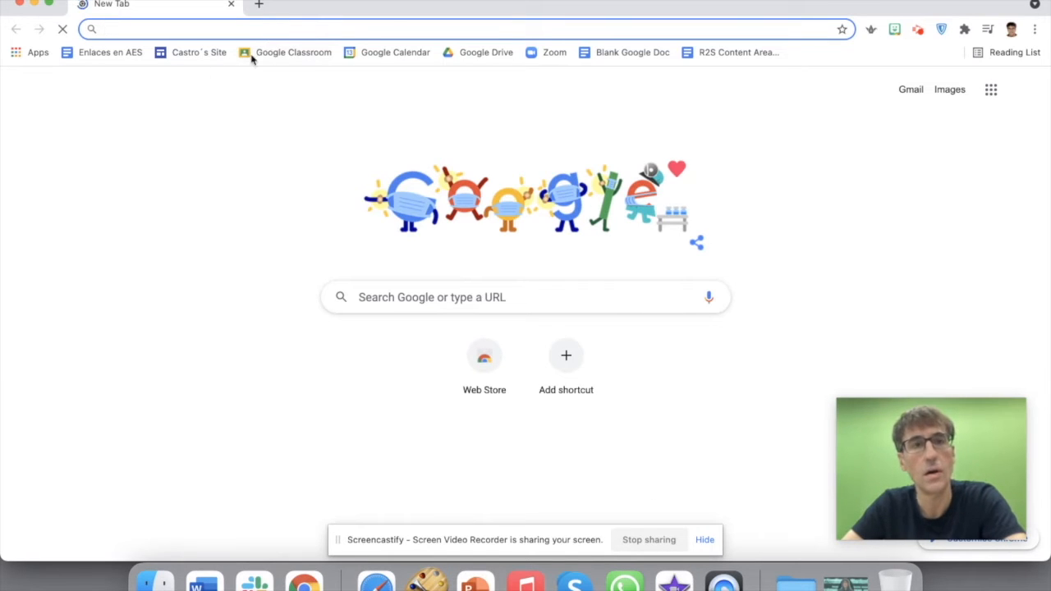
Step: Export My Movie 8 to the Desktop as a 720p, High quality video file
click(33, 6)
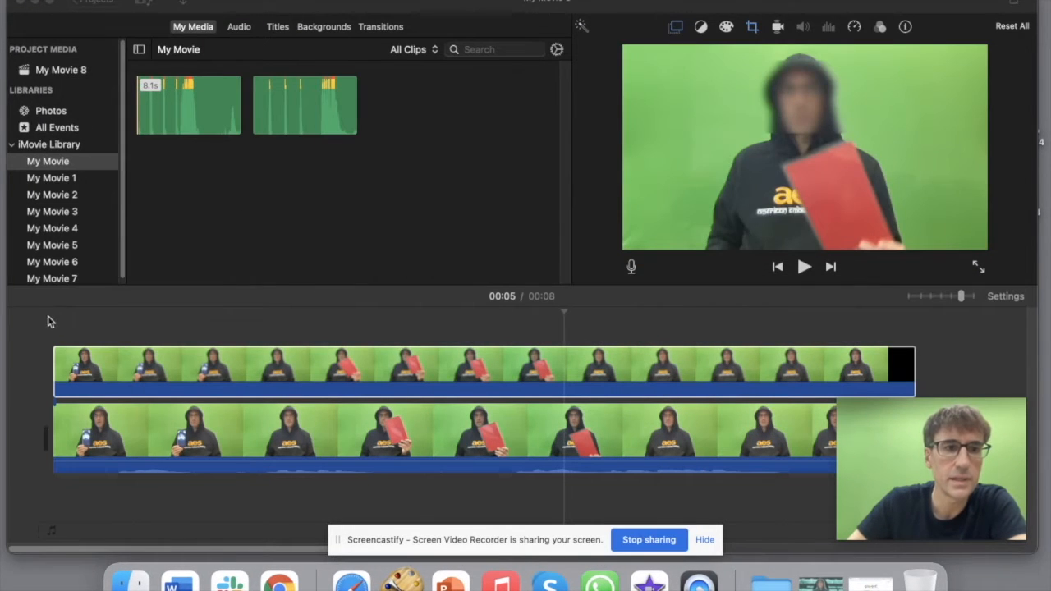
click(97, 2)
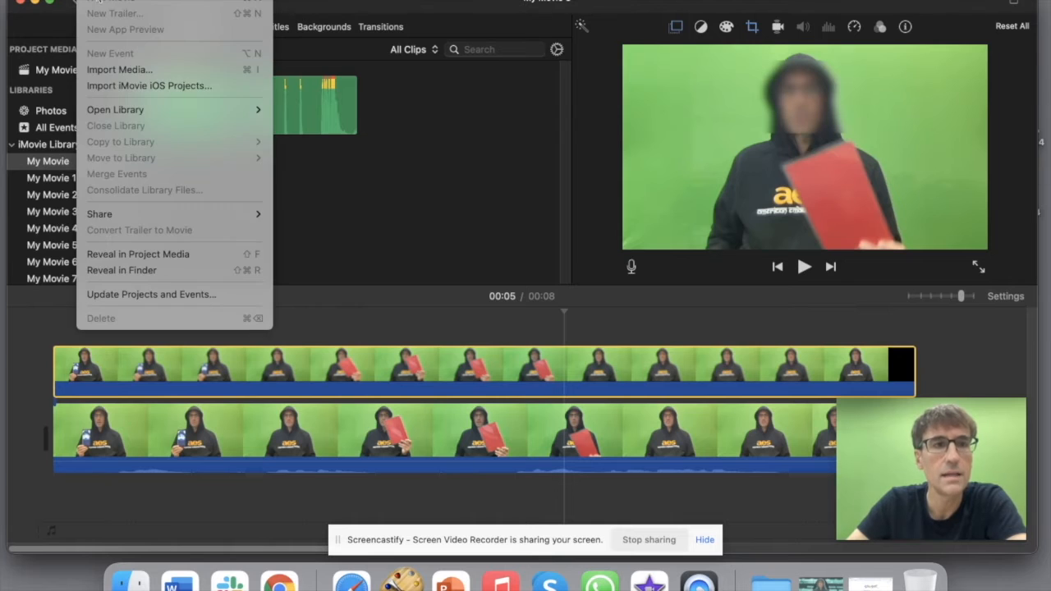
mouse_move(132, 215)
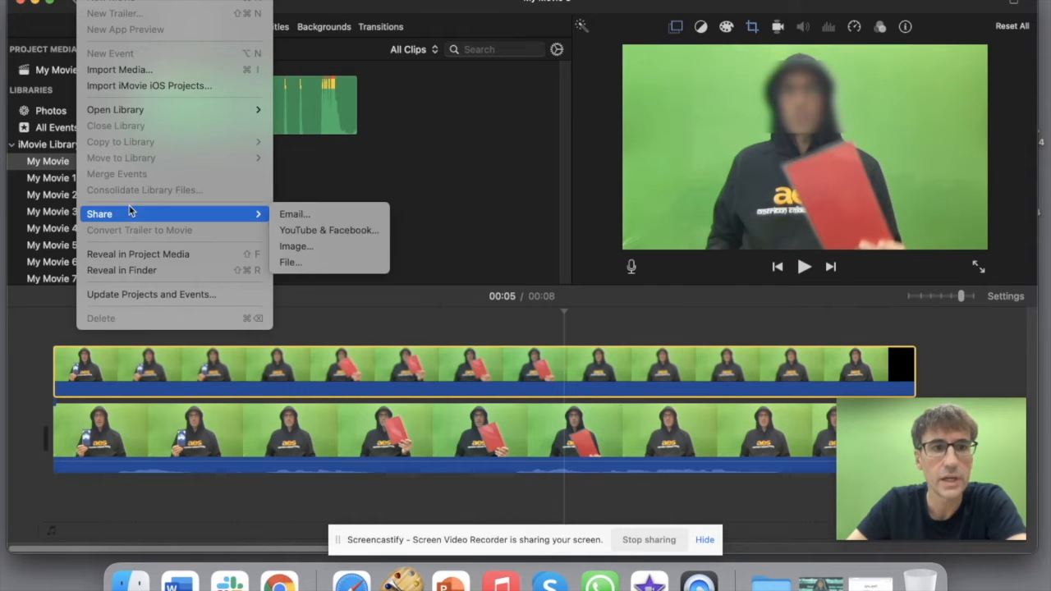
click(344, 272)
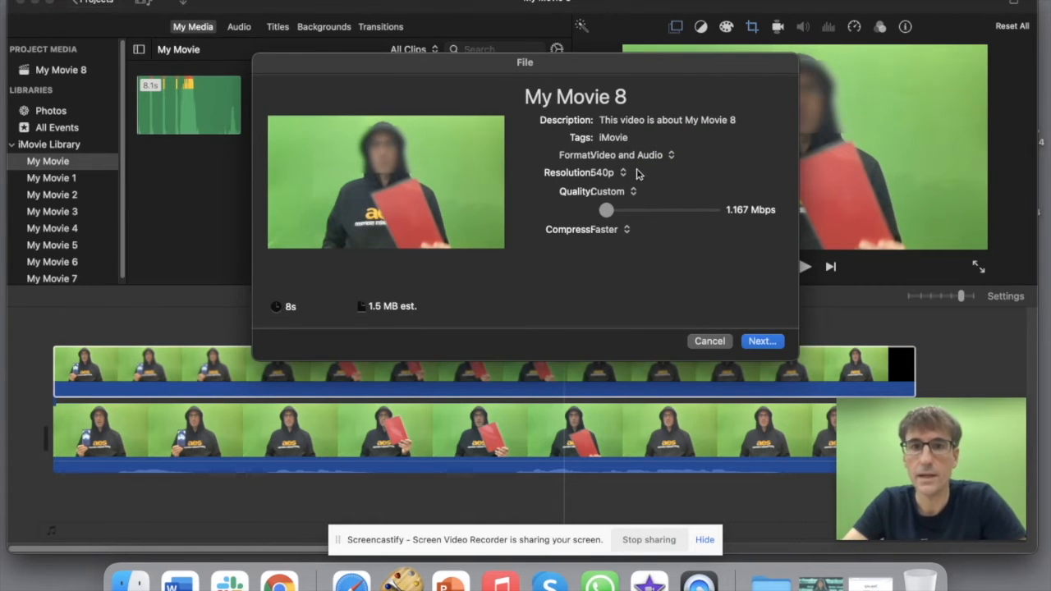
click(624, 173)
click(610, 190)
click(628, 192)
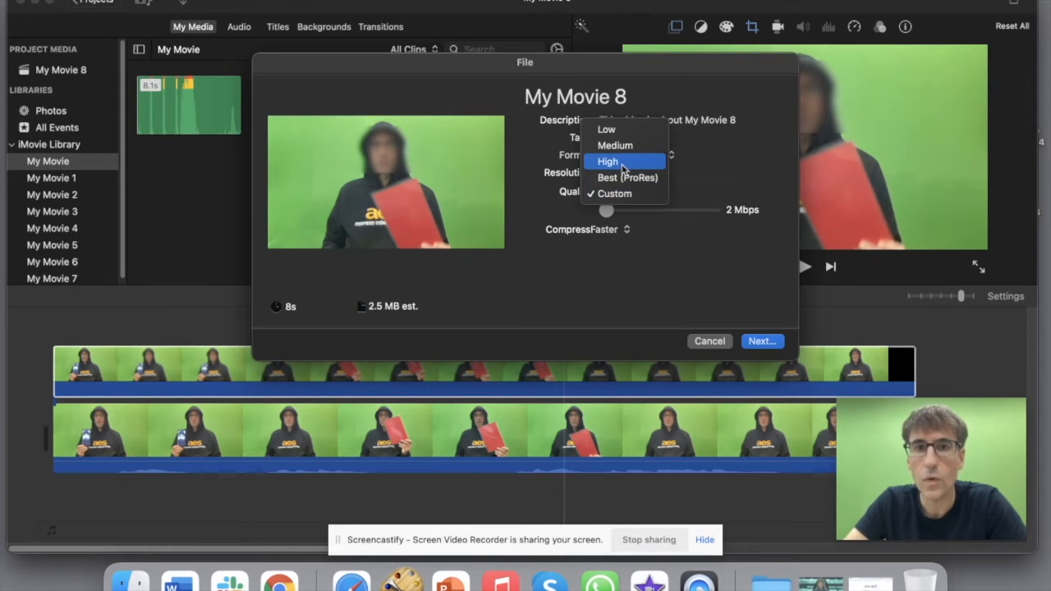
click(609, 162)
click(749, 343)
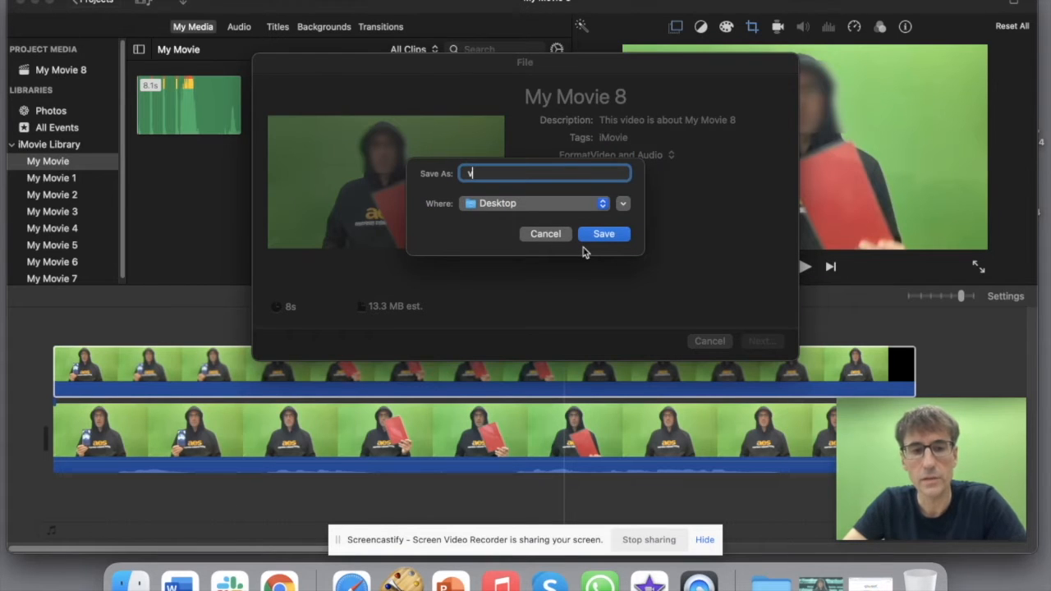
click(605, 235)
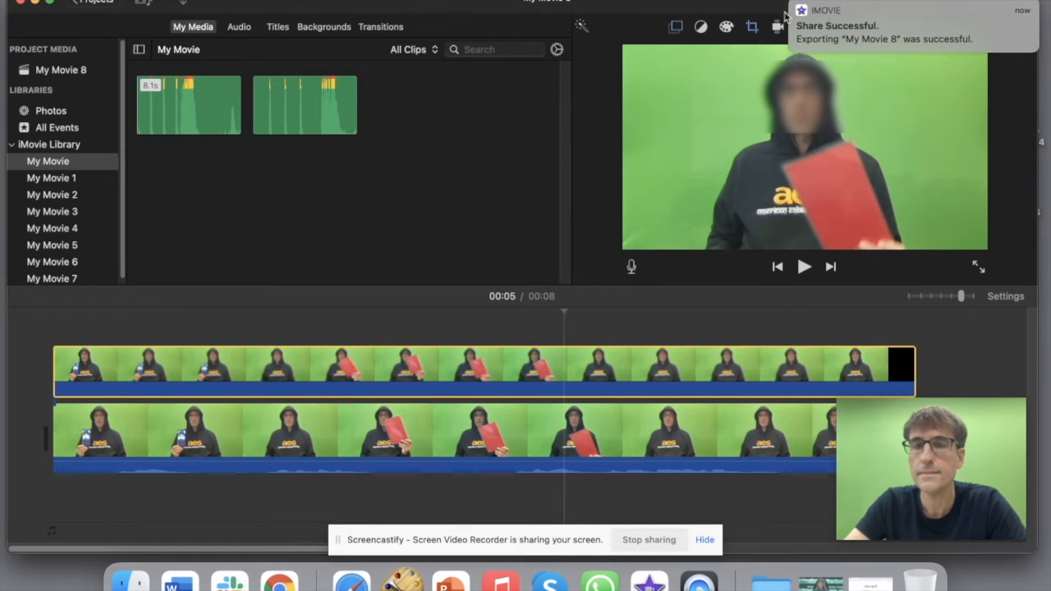
click(794, 8)
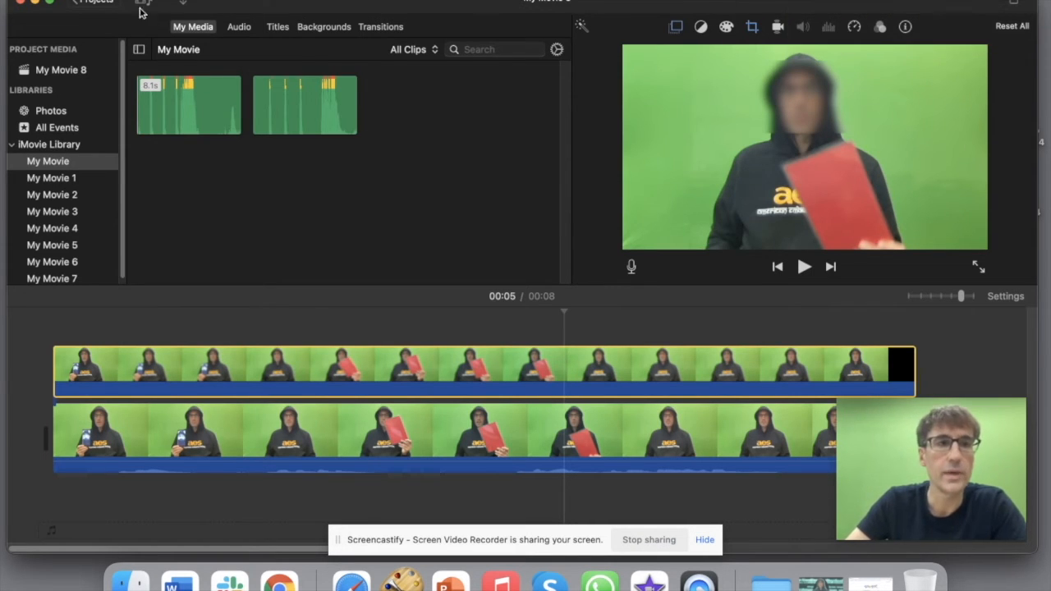
click(94, 6)
click(150, 204)
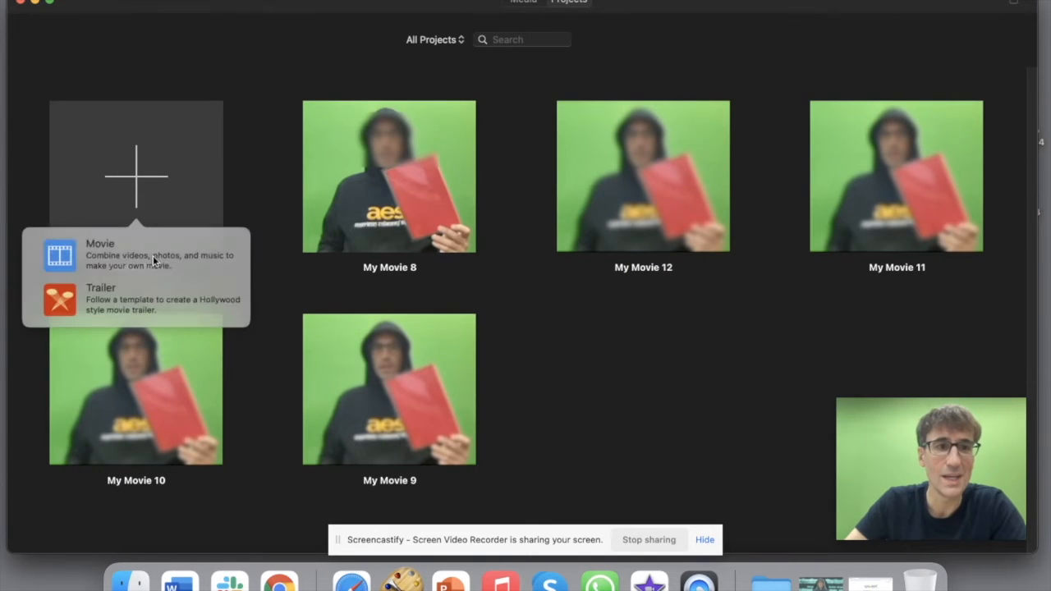
click(148, 258)
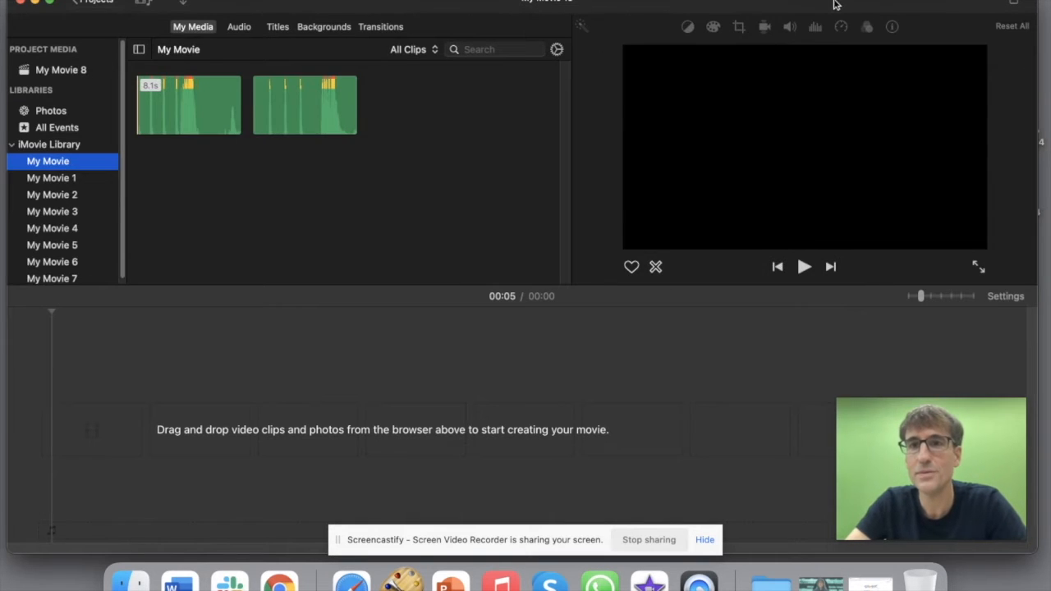
drag(834, 5, 679, 5)
drag(914, 179, 318, 361)
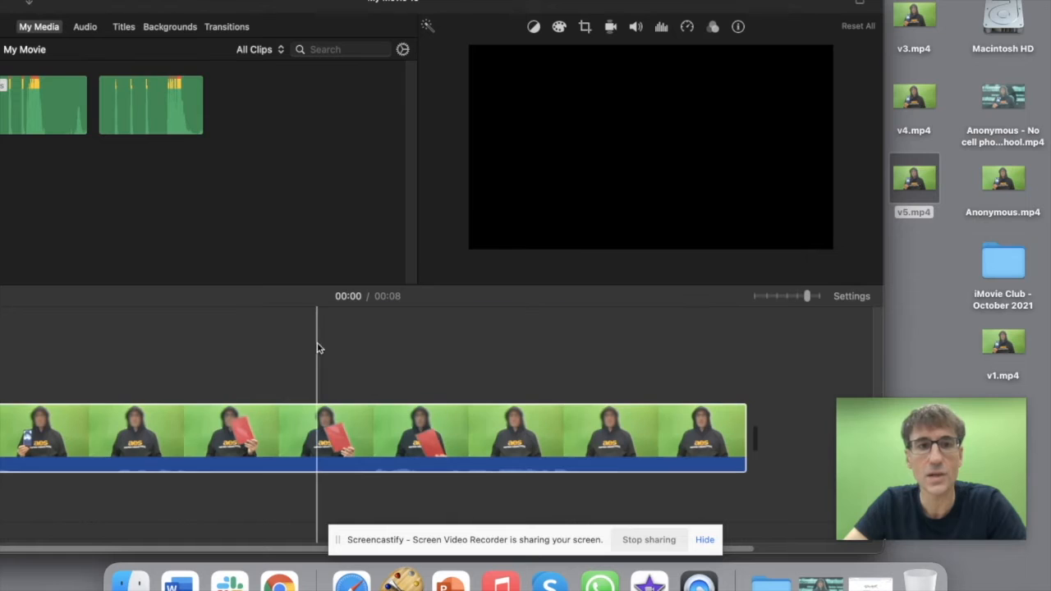
drag(317, 5, 445, 5)
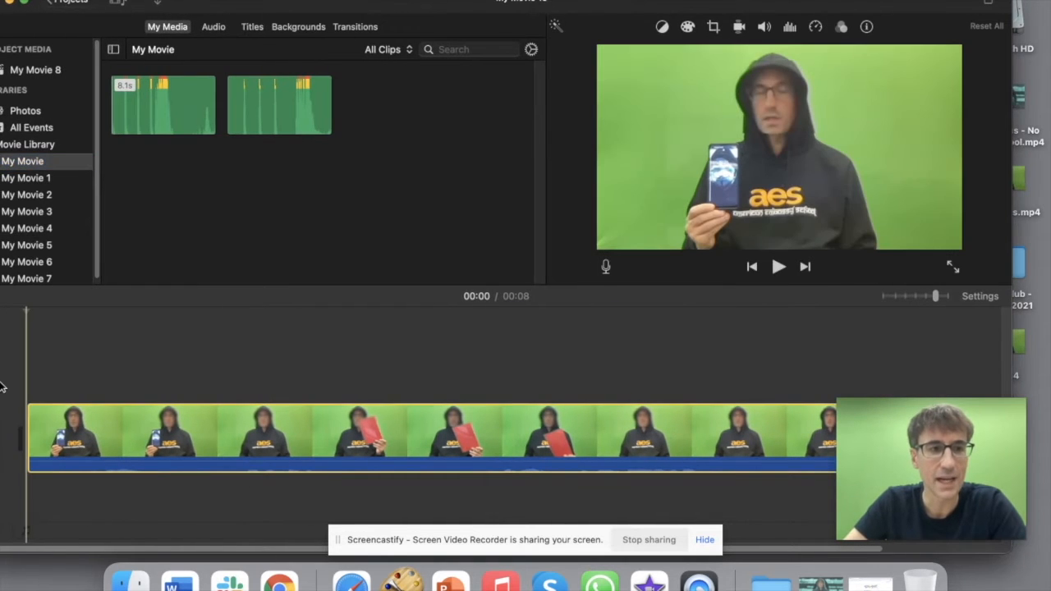
key(space)
key(space)
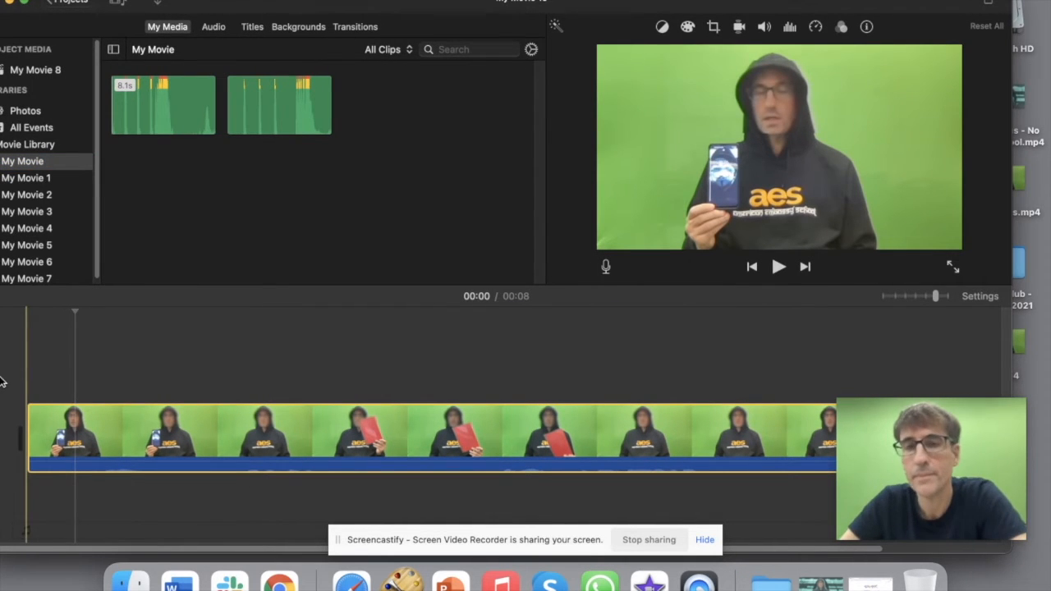
click(196, 450)
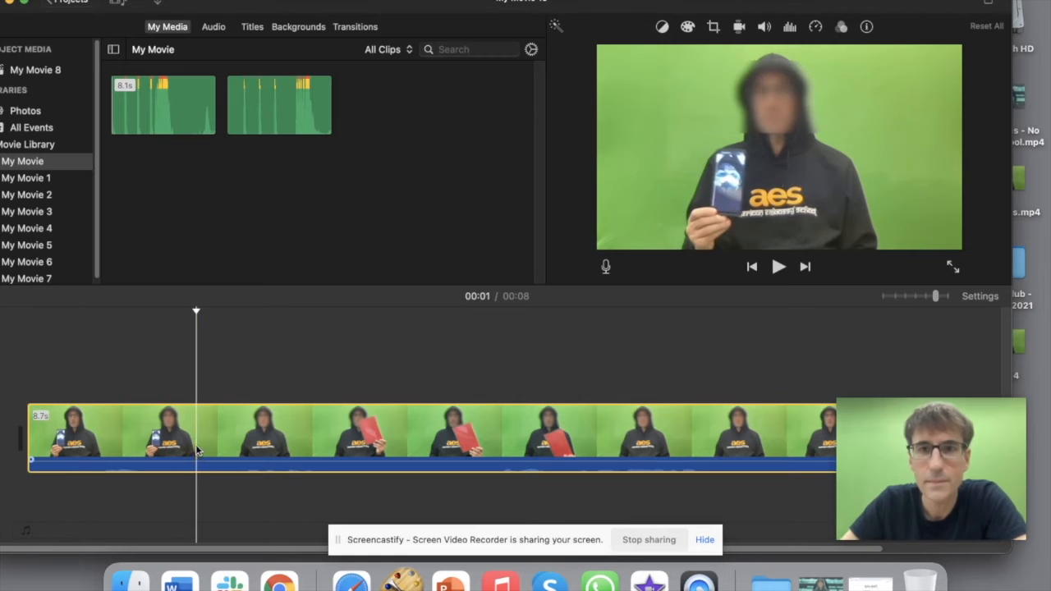
key(space)
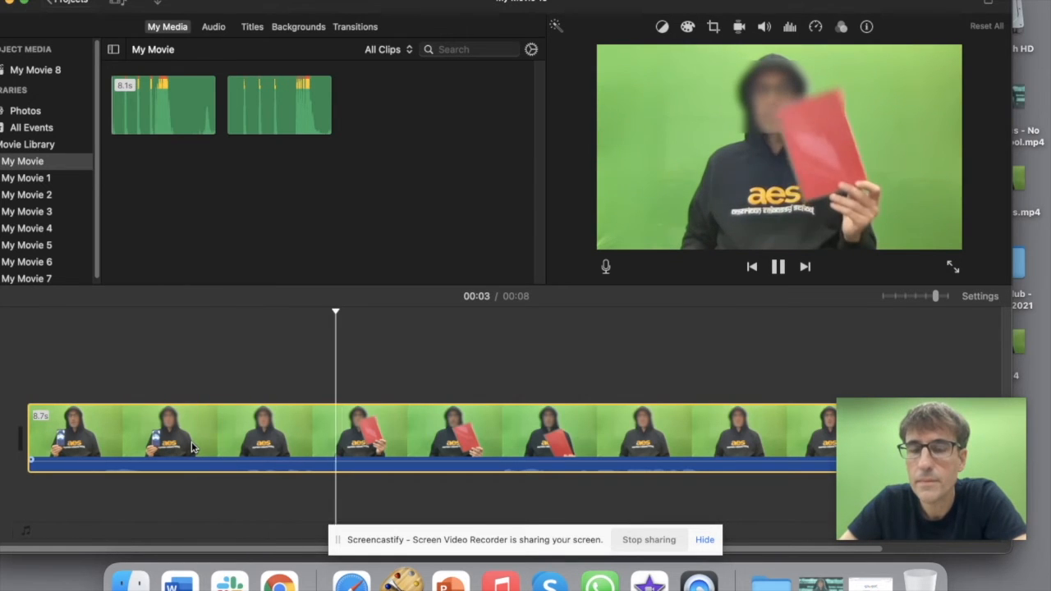
key(space)
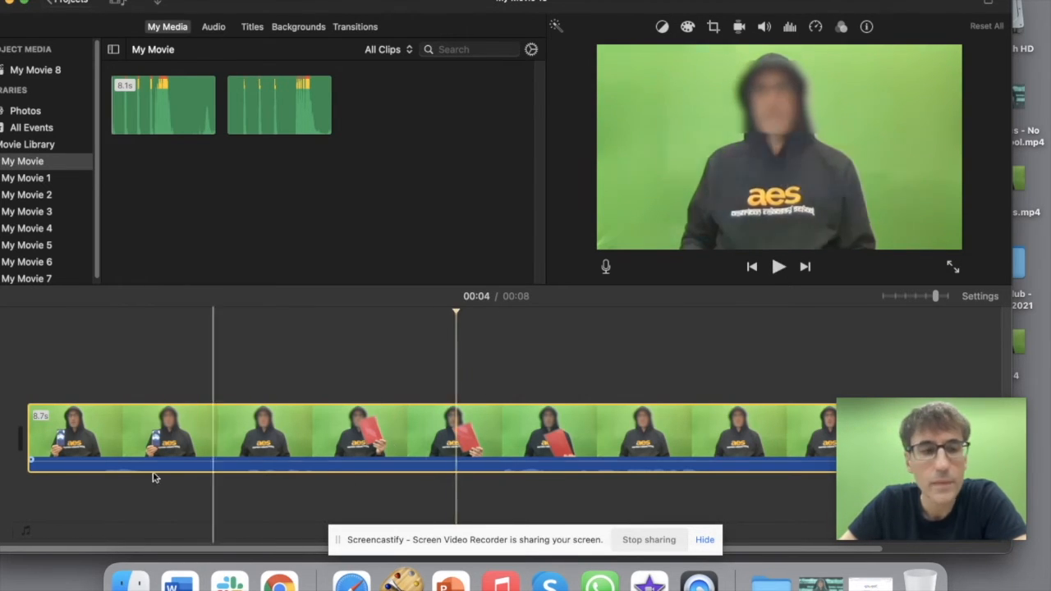
click(18, 386)
key(space)
Step: Search Google for 'anonymous' and switch to the image results
click(56, 443)
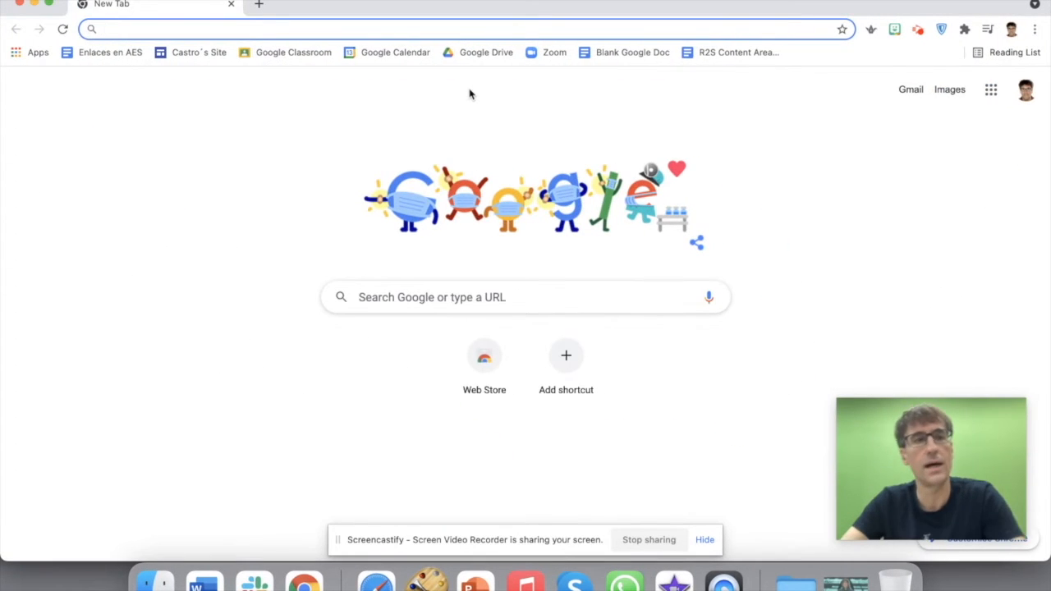
text(an)
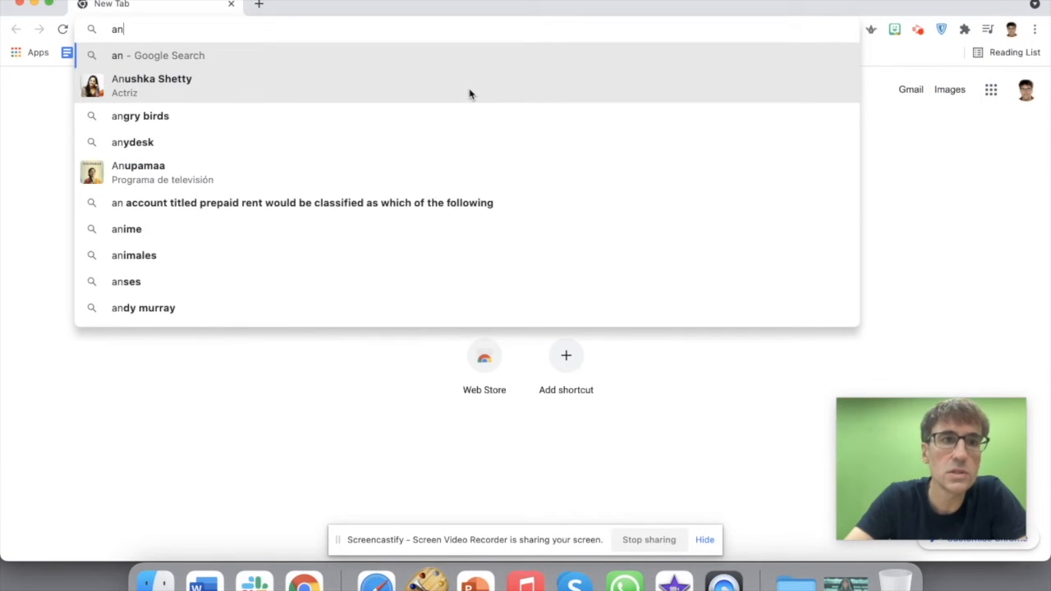
text(onymous)
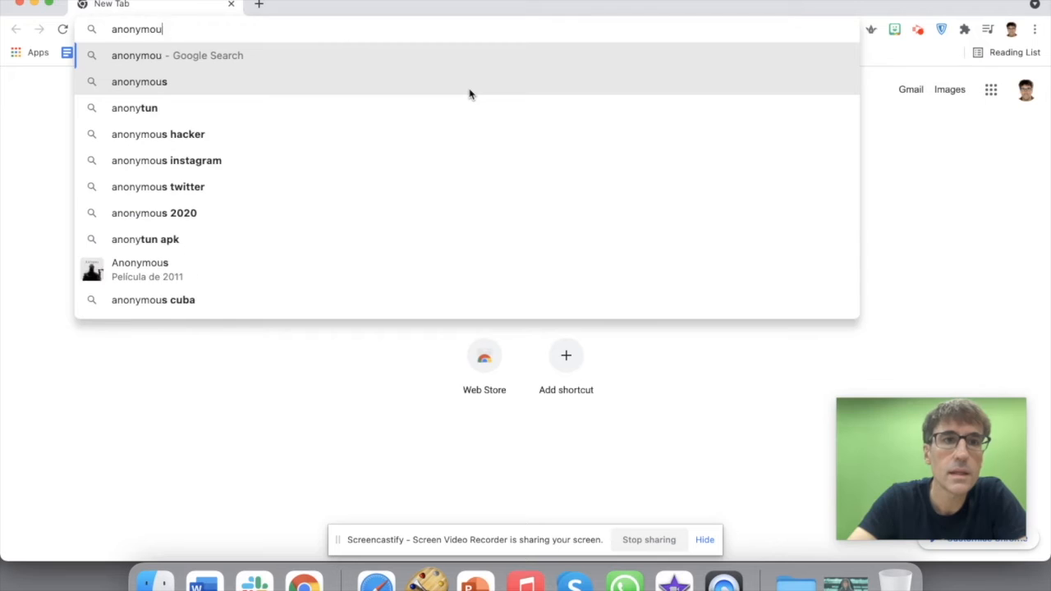
key(Return)
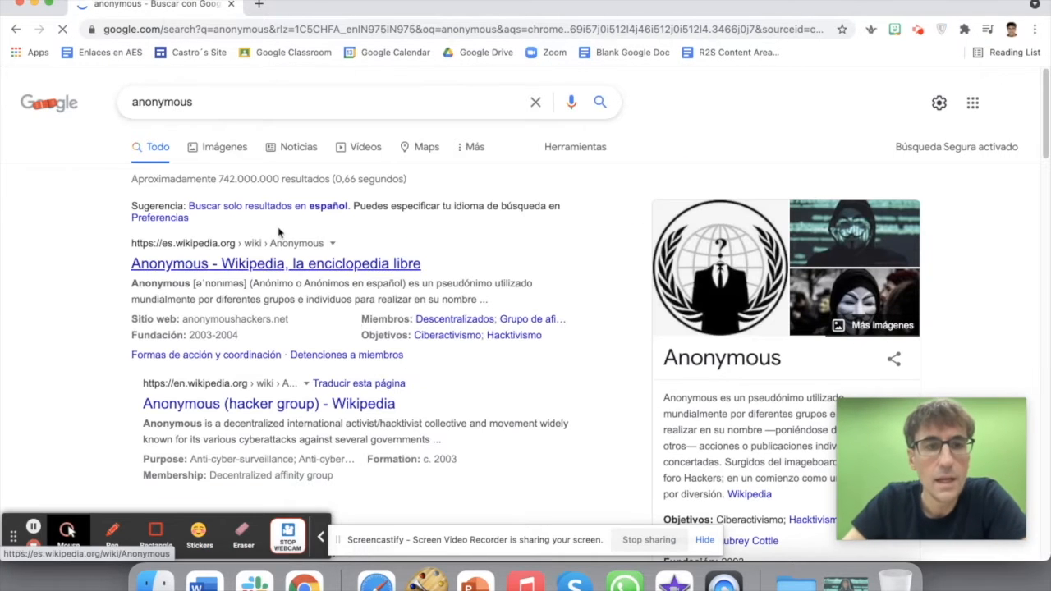
click(227, 146)
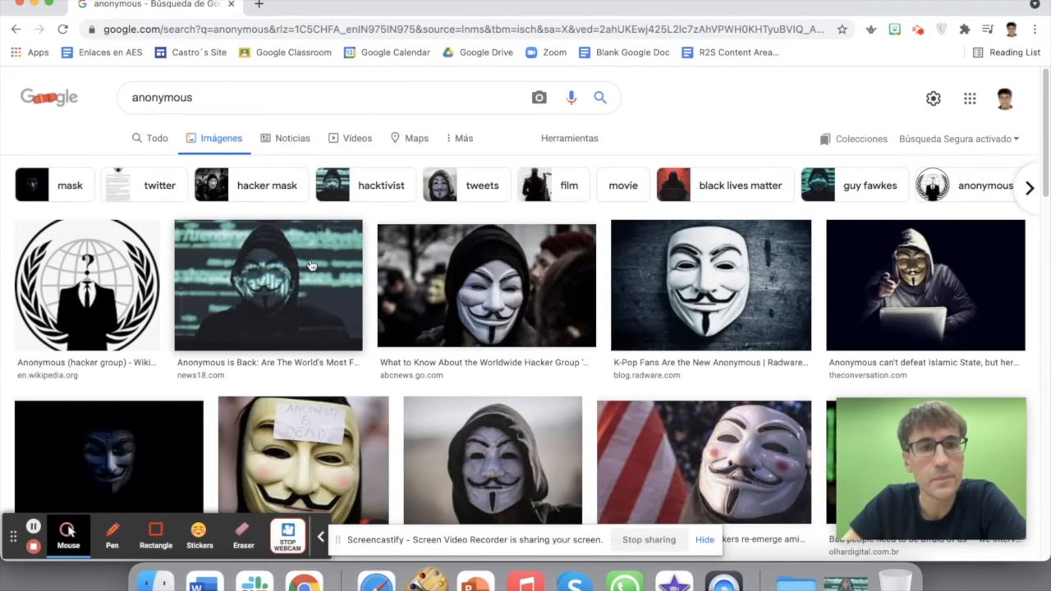
Step: Save the hooded hacker image to the Desktop and return to iMovie
click(271, 279)
right_click(782, 215)
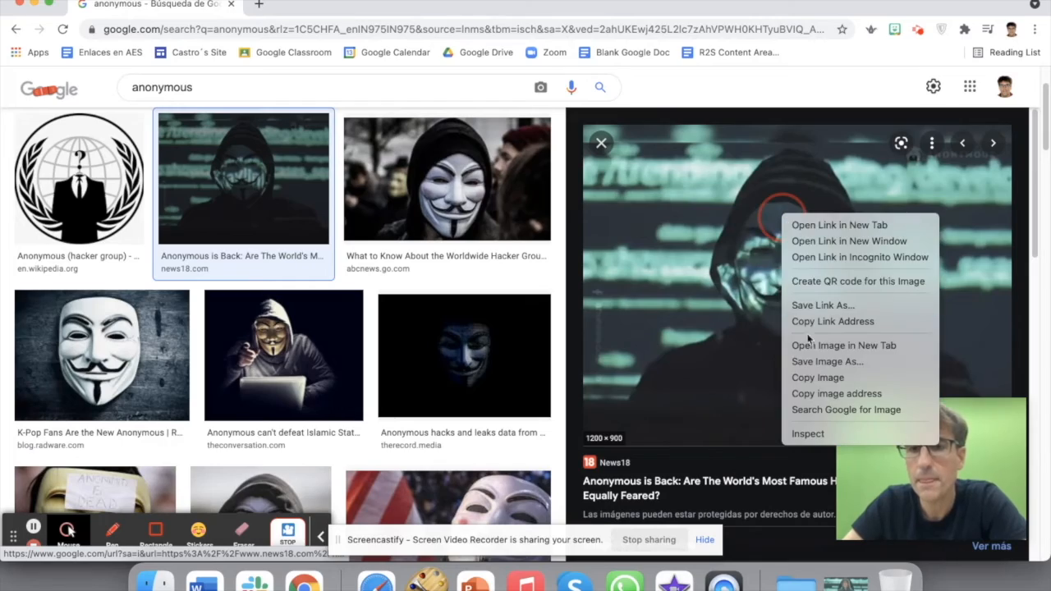
click(813, 363)
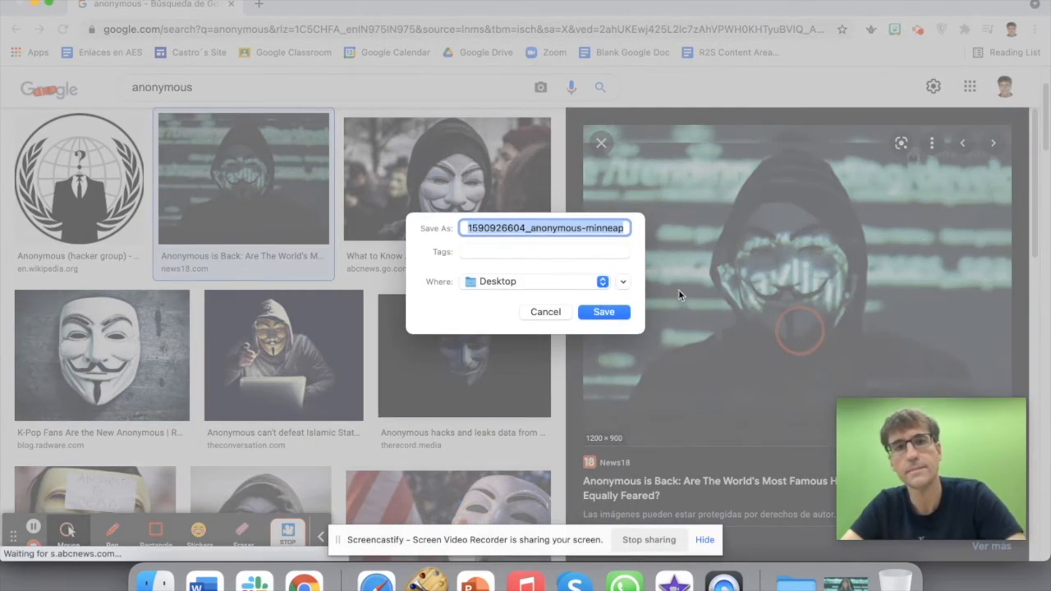
click(604, 312)
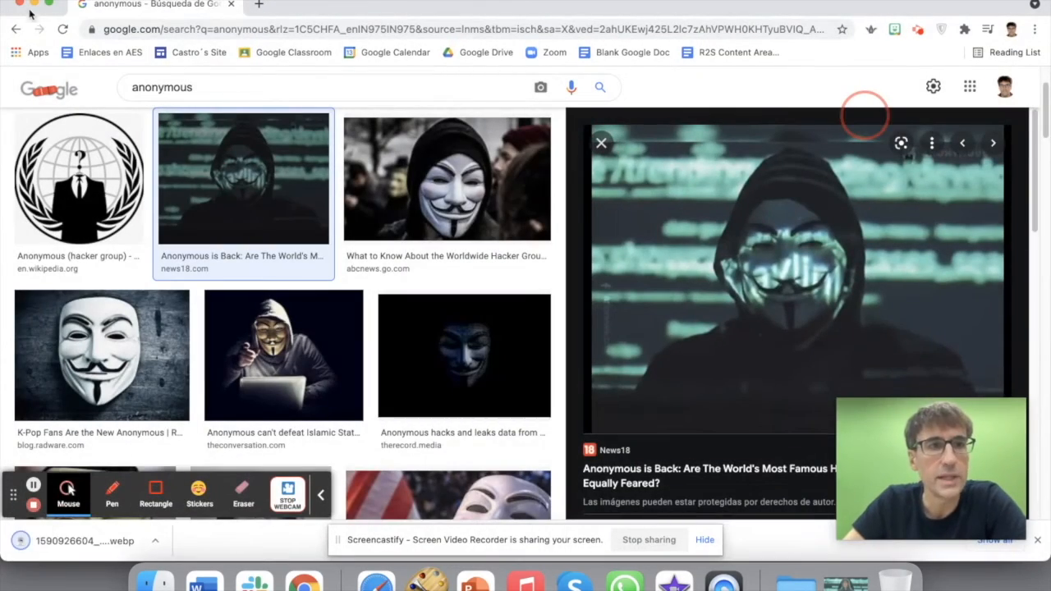
click(35, 5)
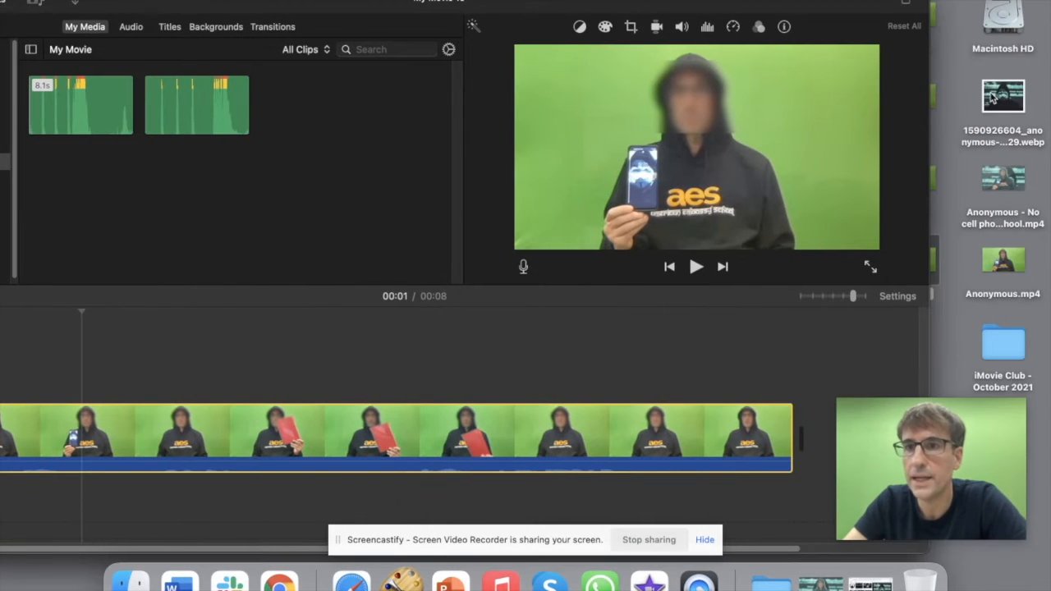
Step: Place the Anonymous image above the speaker clip and stretch it to end with that clip
drag(992, 97, 156, 362)
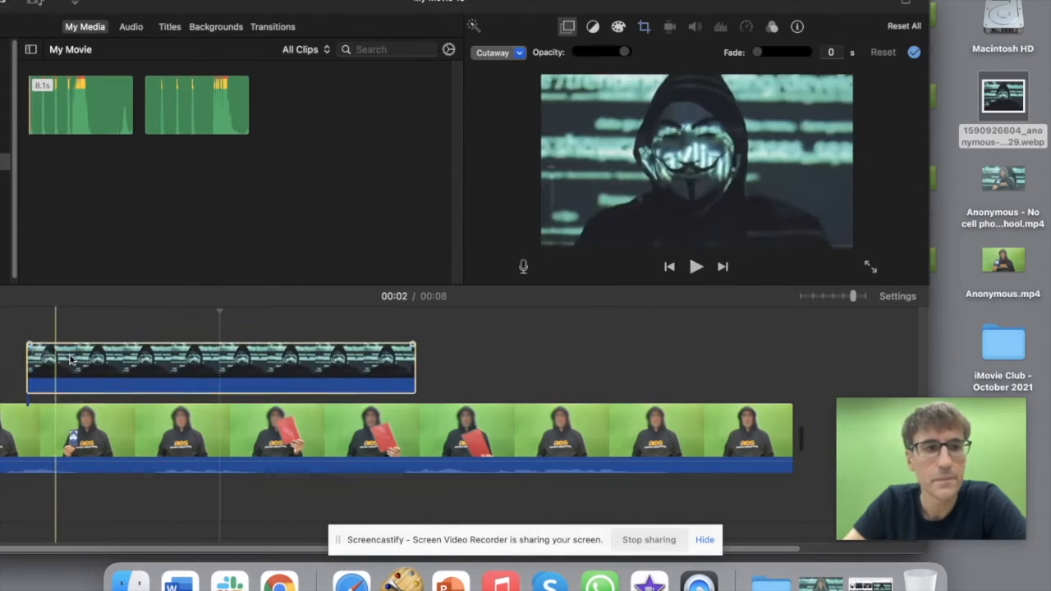
drag(855, 298, 844, 296)
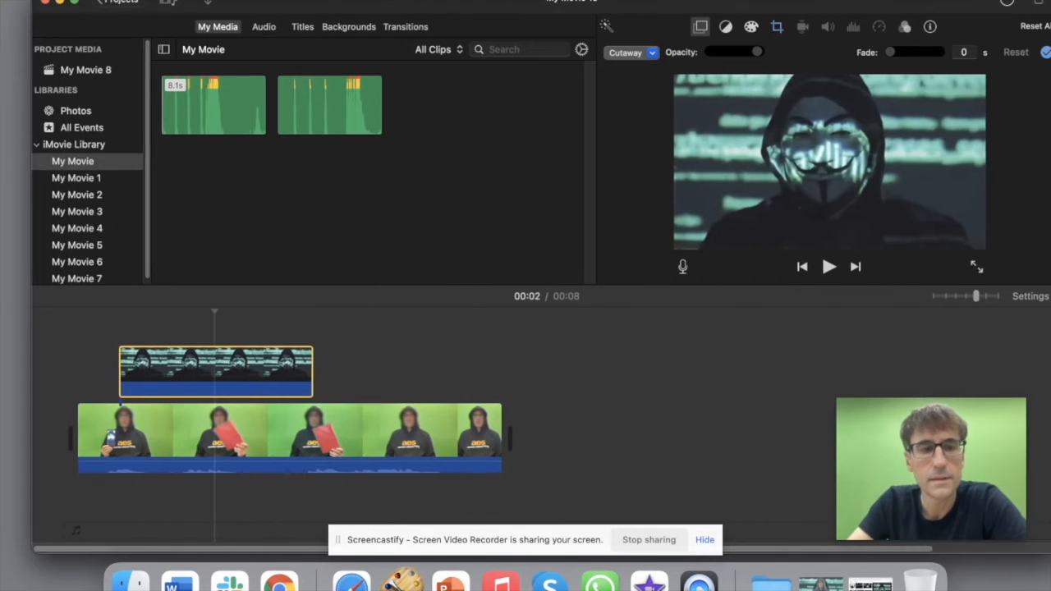
drag(332, 4, 464, 5)
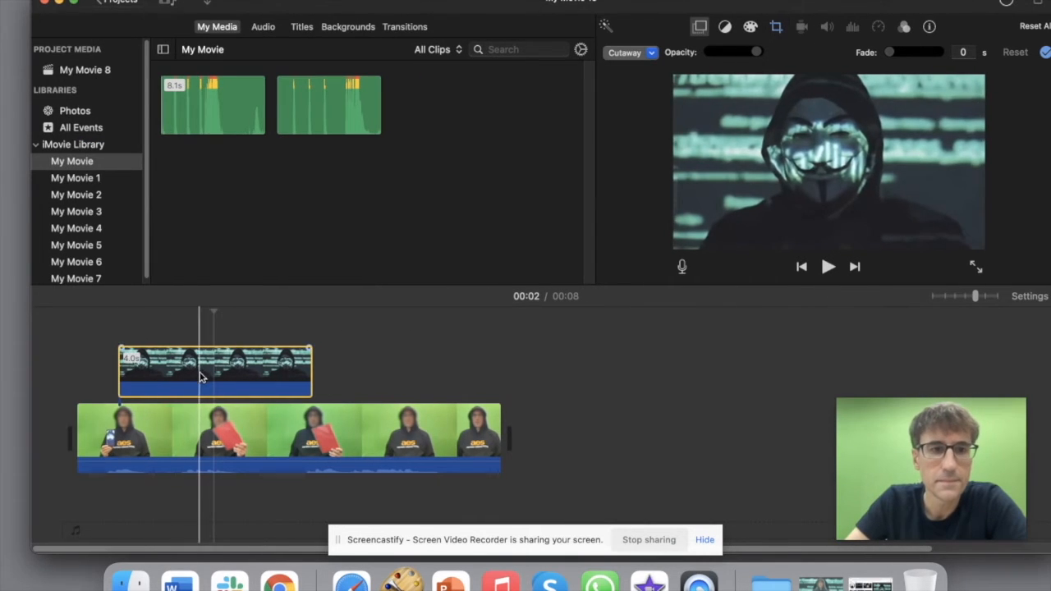
drag(270, 366, 500, 367)
click(400, 359)
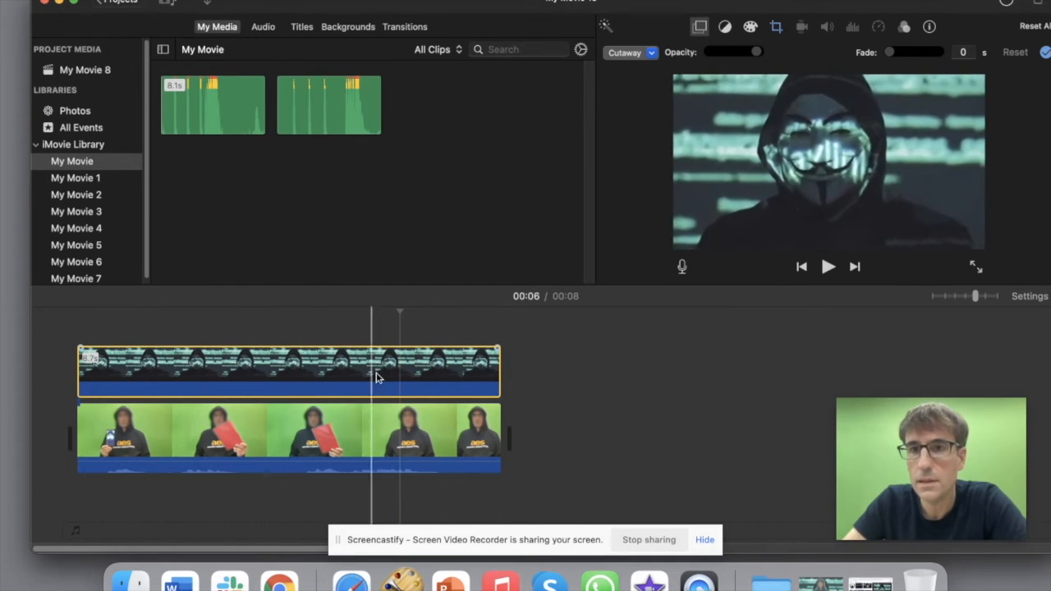
Step: Give the Anonymous image a Ken Burns zoom ending on a small top area, then preview from the start
click(777, 27)
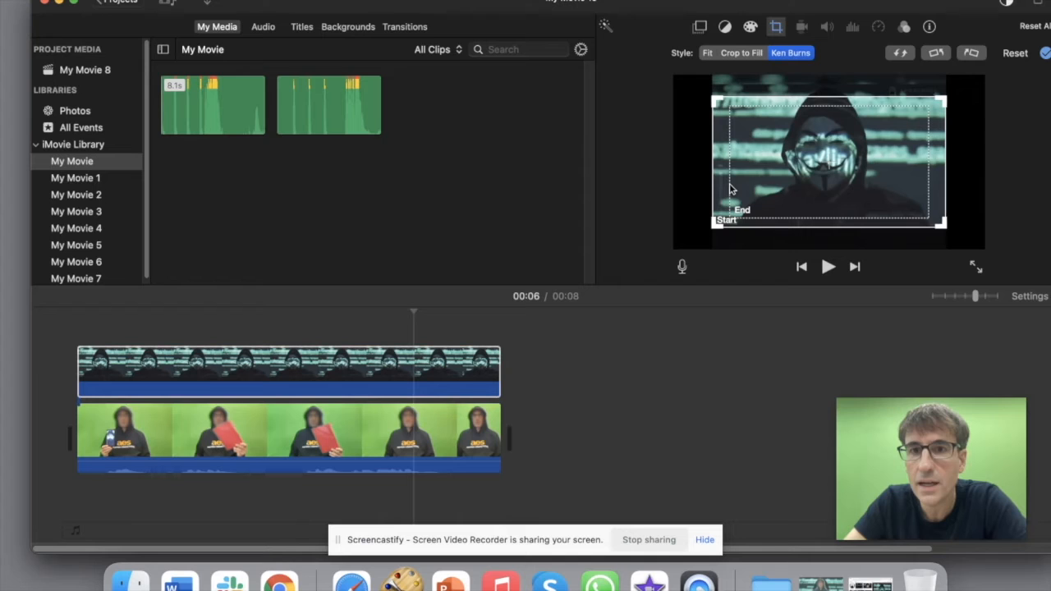
click(739, 211)
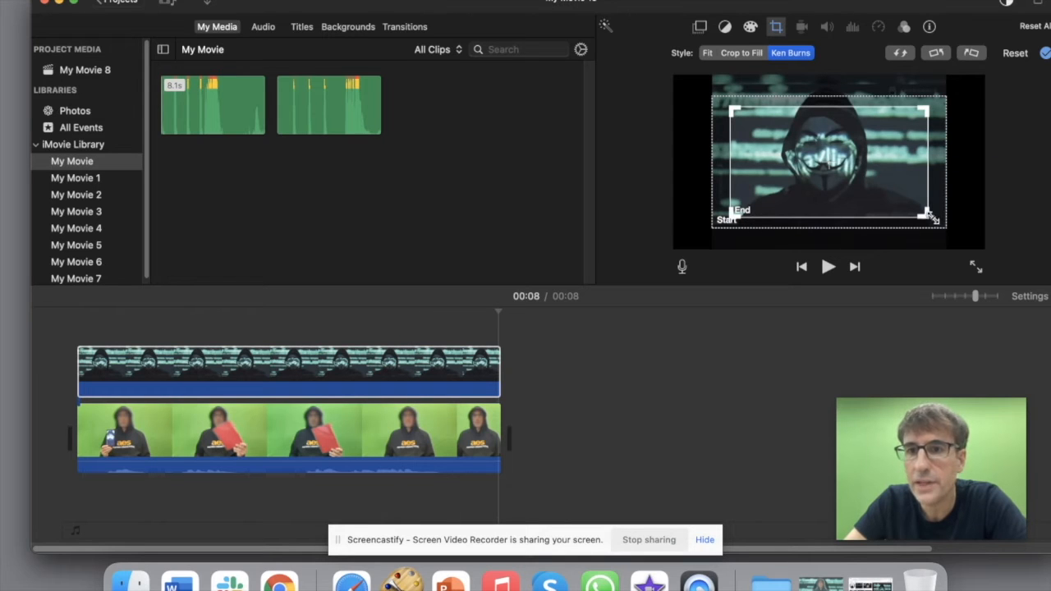
drag(926, 215, 831, 160)
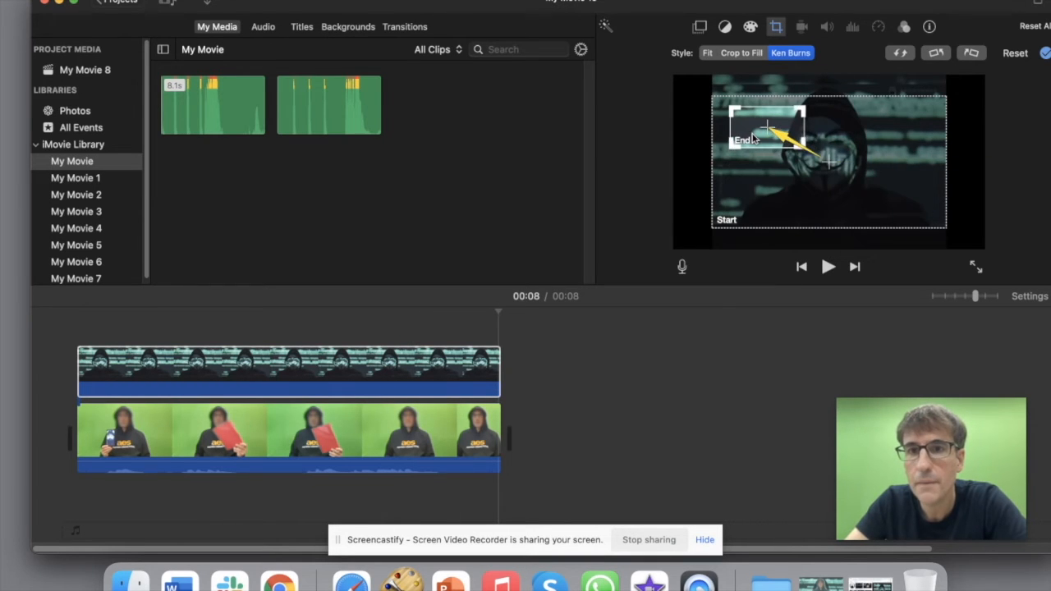
drag(733, 120, 739, 107)
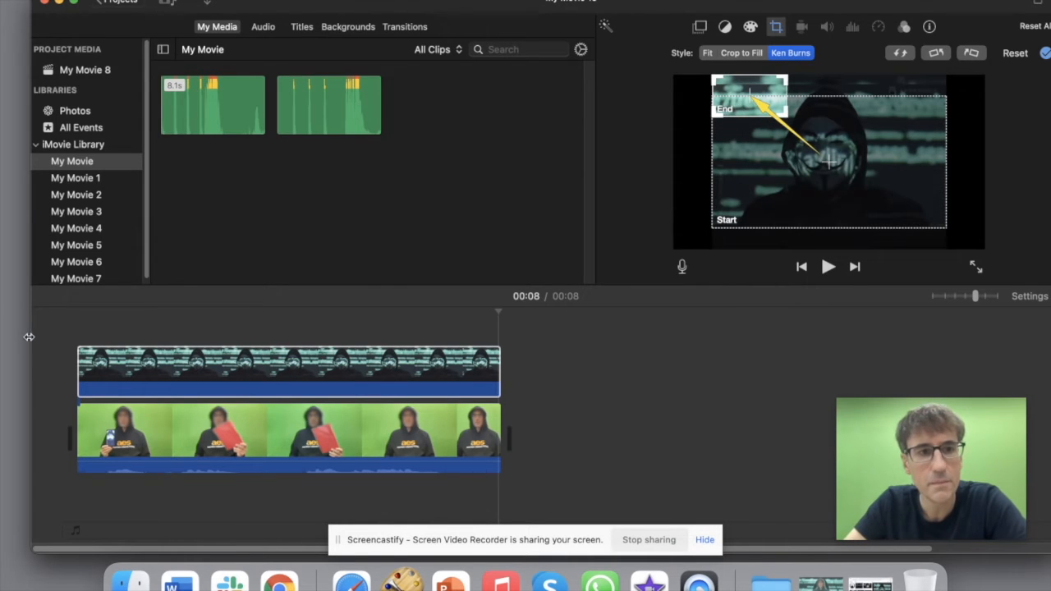
click(77, 331)
key(space)
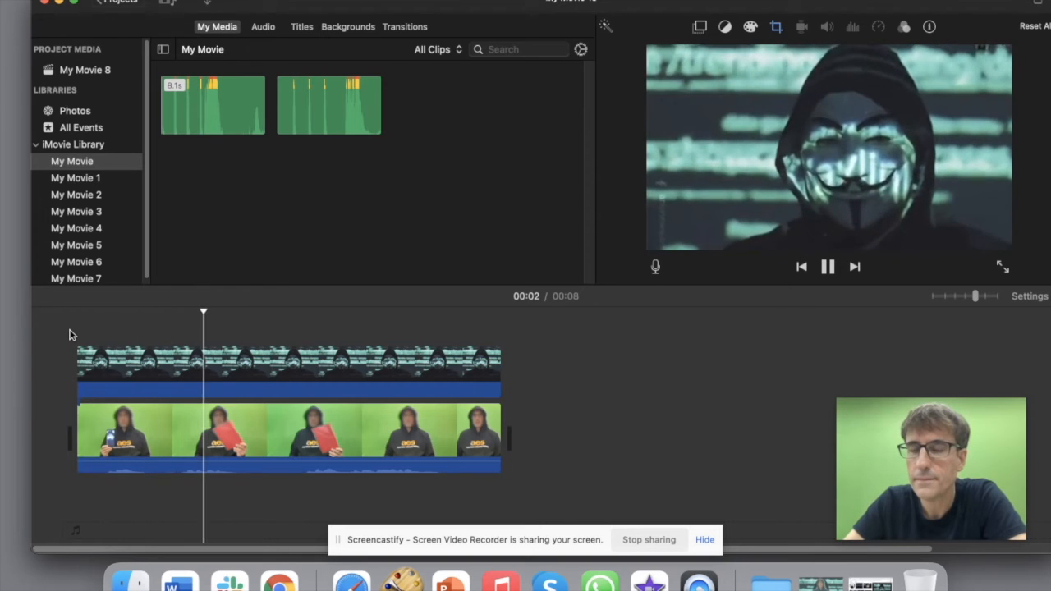
Step: Move the Anonymous image into the main storyline and connect the speaker clip above it
click(111, 365)
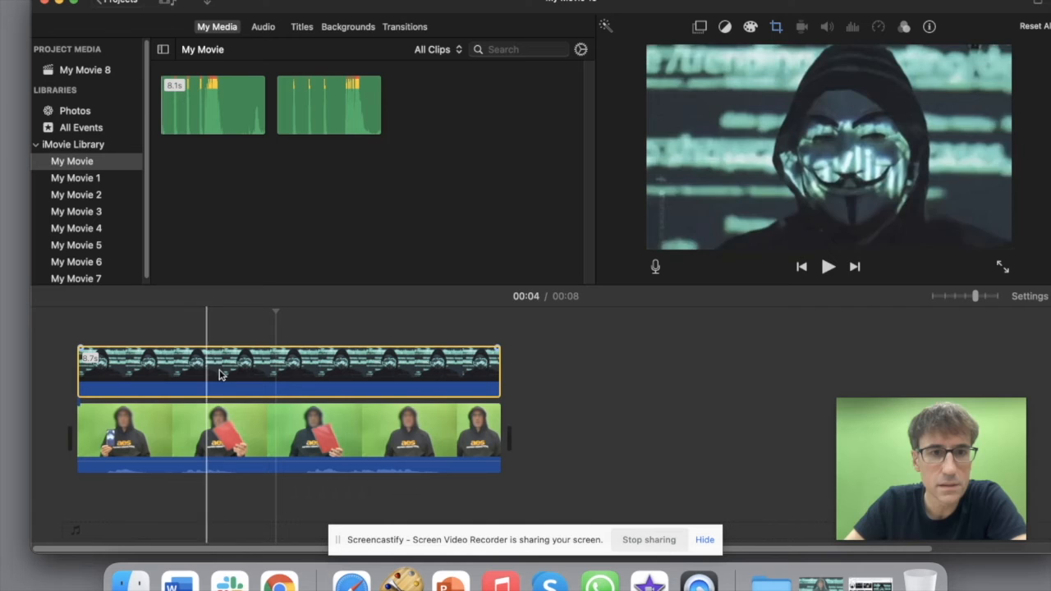
click(176, 370)
drag(171, 371, 586, 429)
drag(312, 429, 300, 363)
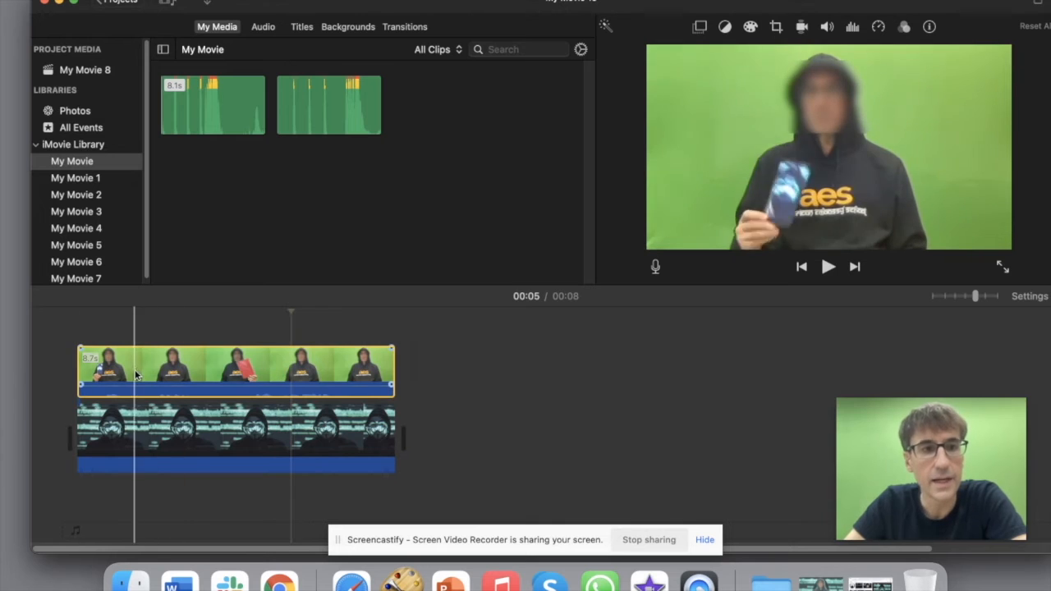
Step: Apply the Green/Blue Screen overlay to the speaker clip and play the movie to check the key
click(697, 28)
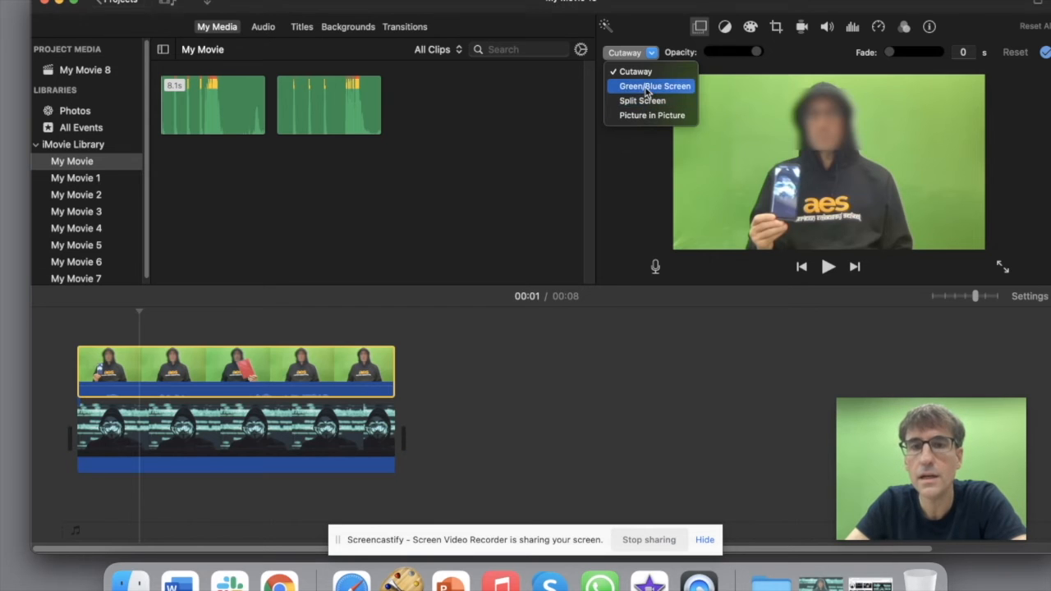
click(646, 92)
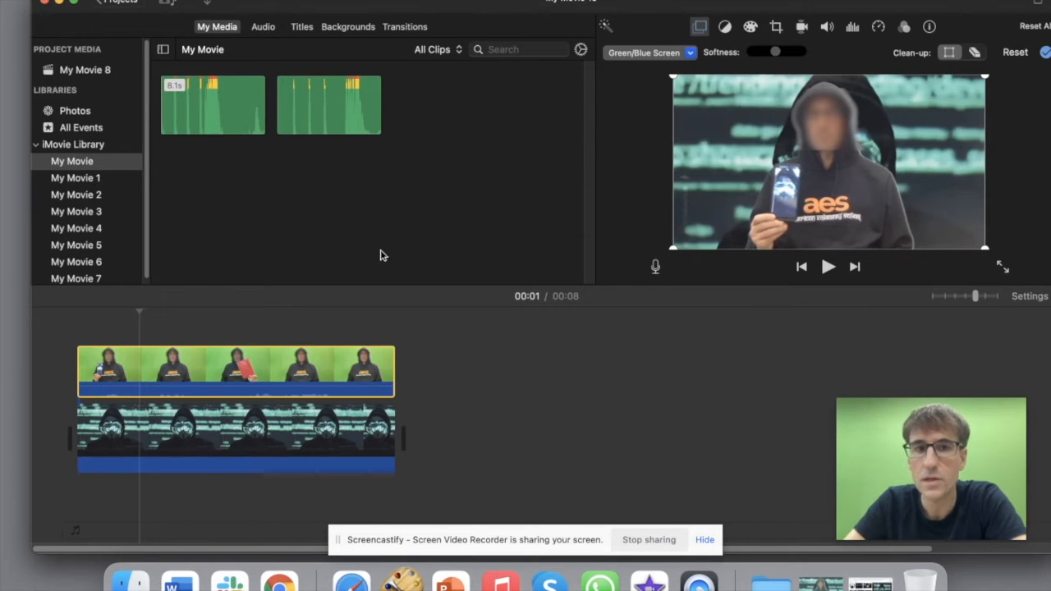
click(61, 324)
key(space)
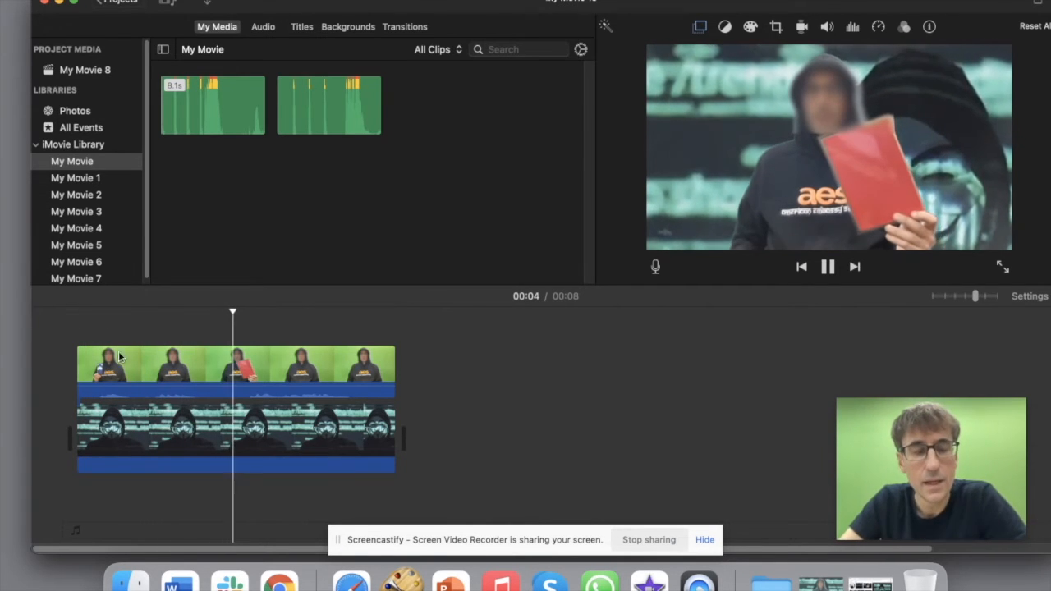
click(286, 361)
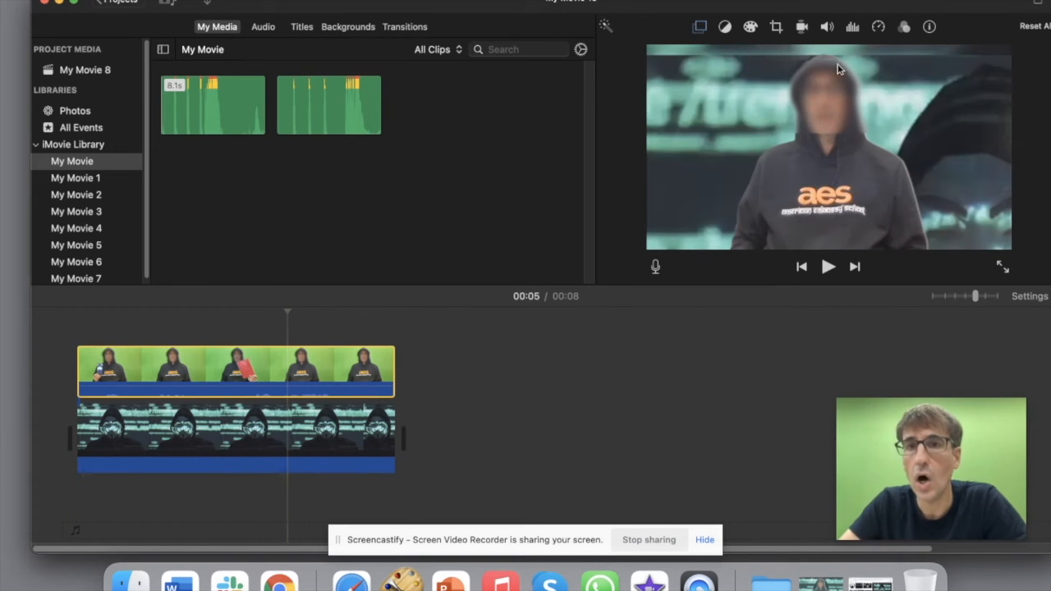
click(904, 29)
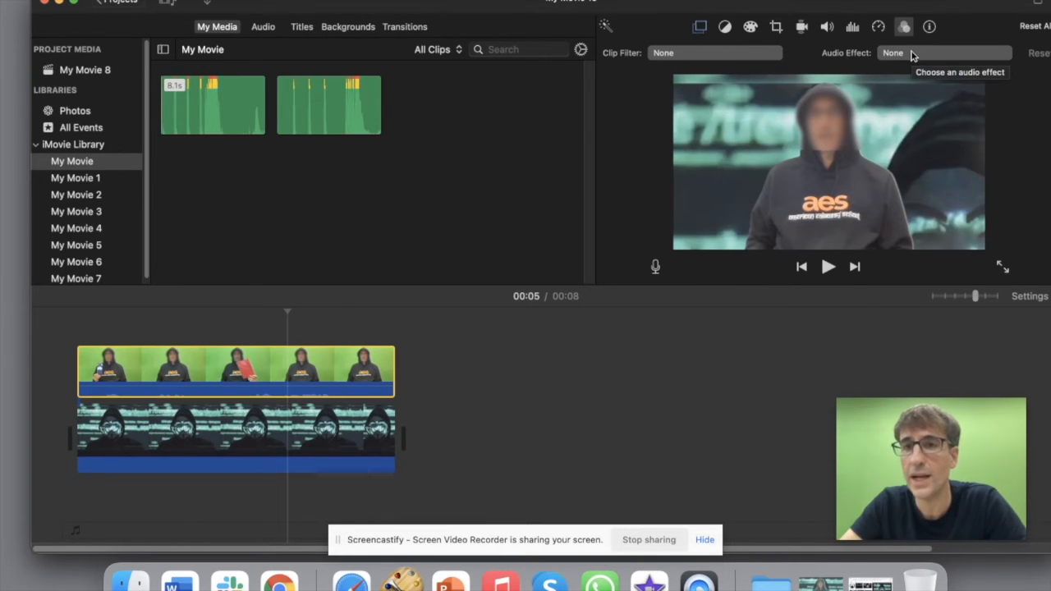
Step: Audition the Telephone, Shortwave Radio and Robot voice effects on the speaker clip
click(913, 55)
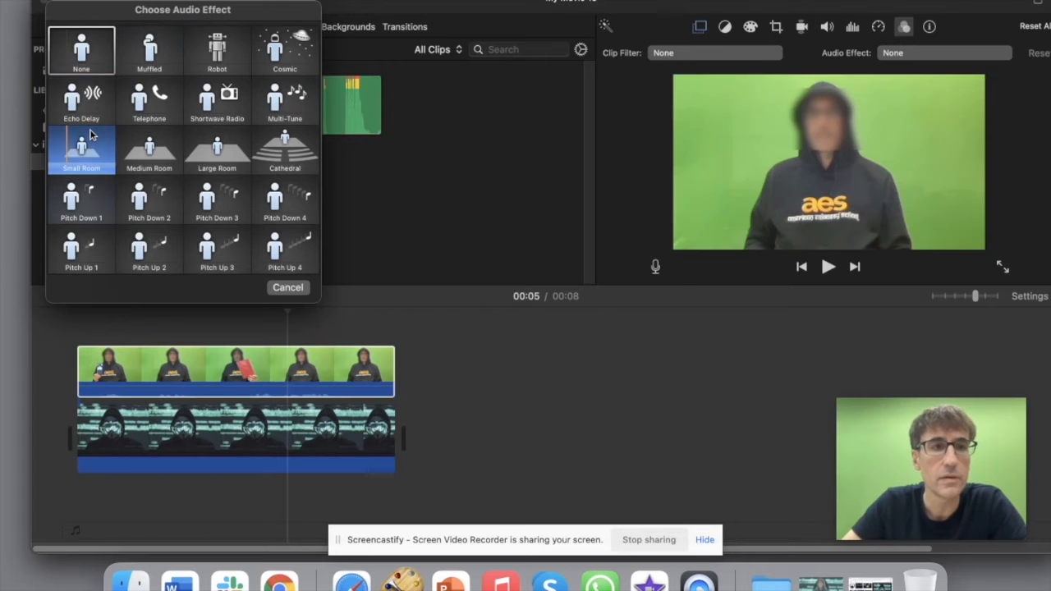
click(136, 107)
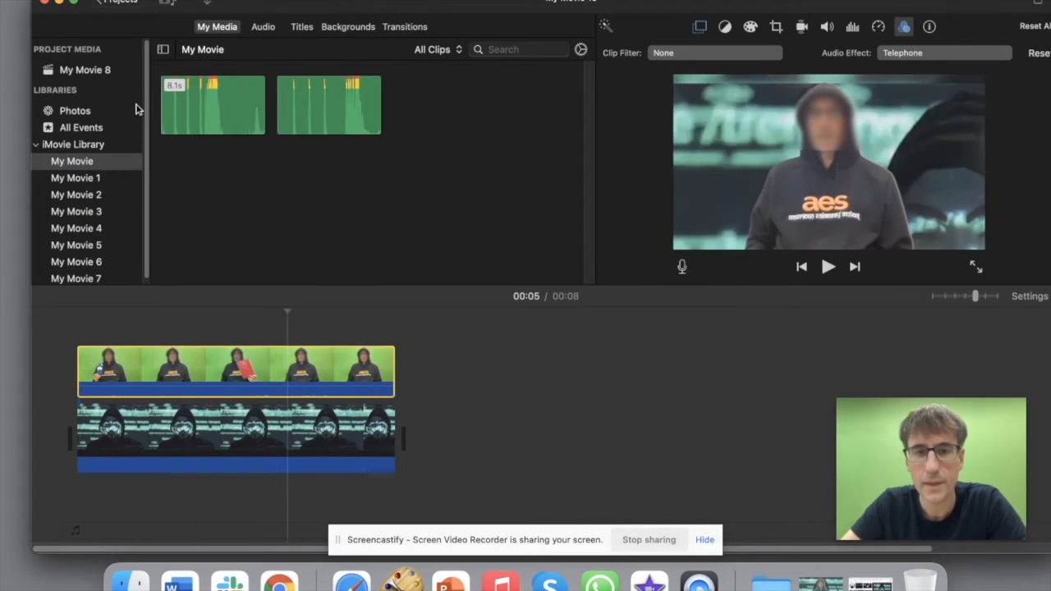
click(169, 311)
key(space)
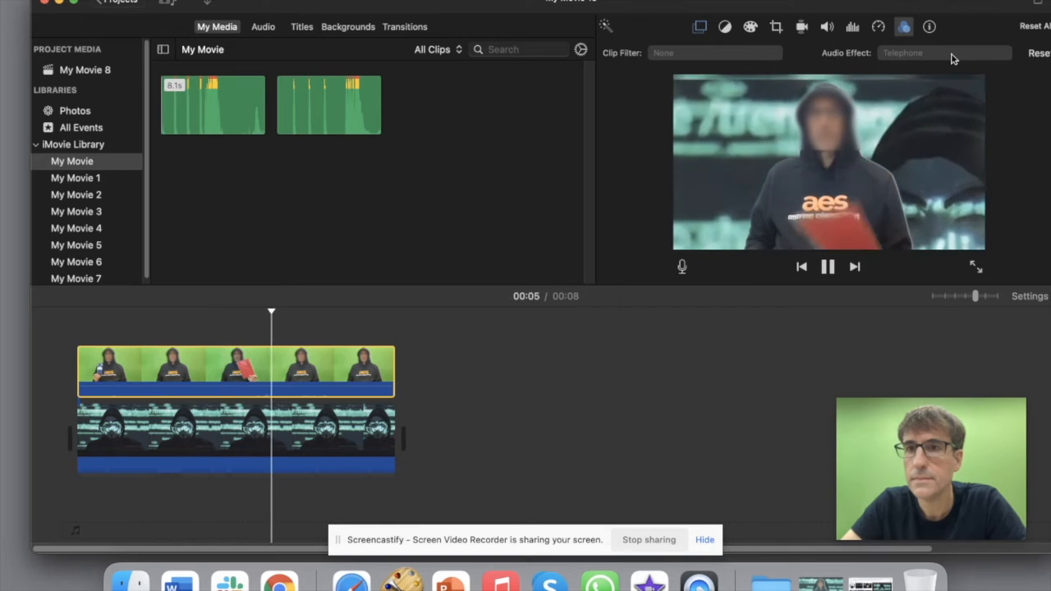
click(845, 54)
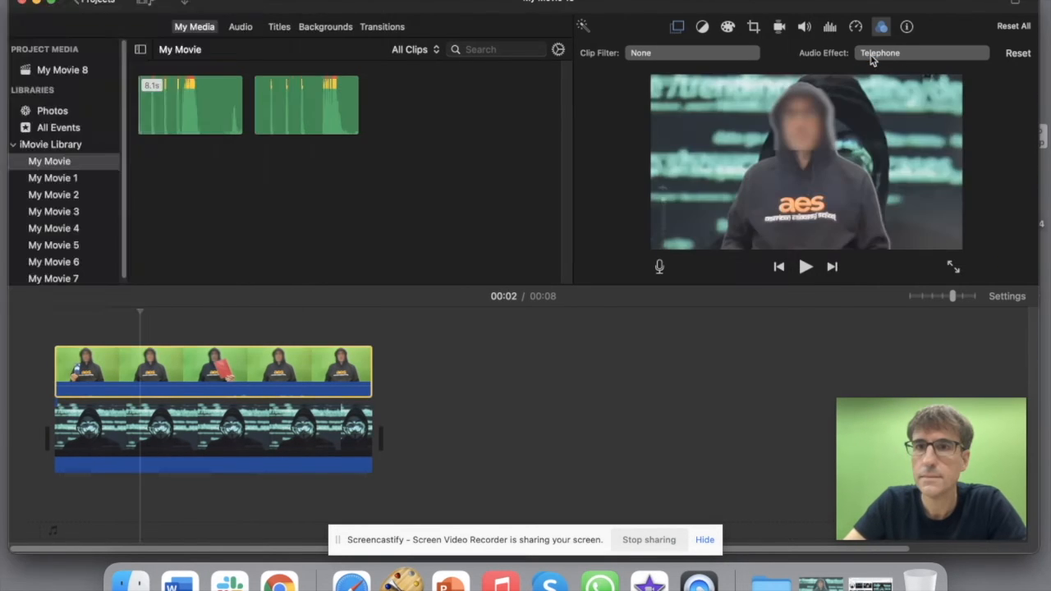
click(874, 57)
click(170, 107)
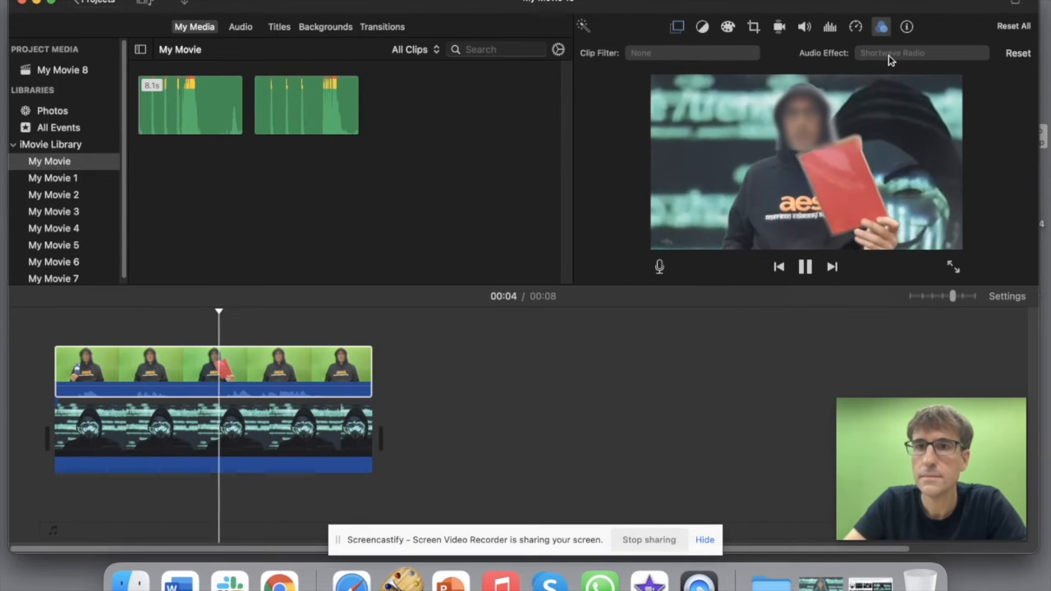
click(204, 363)
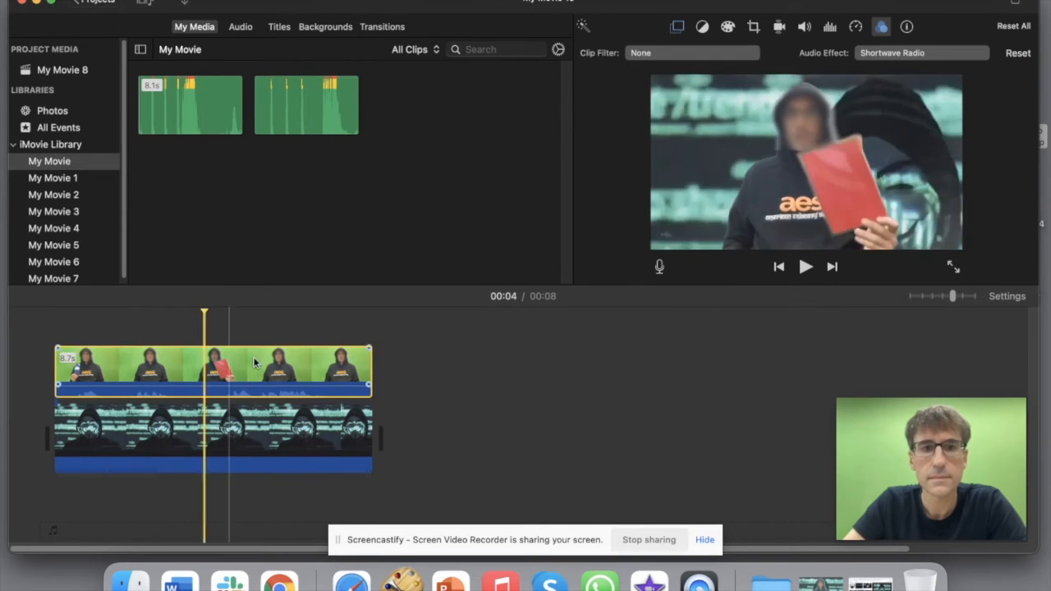
click(886, 53)
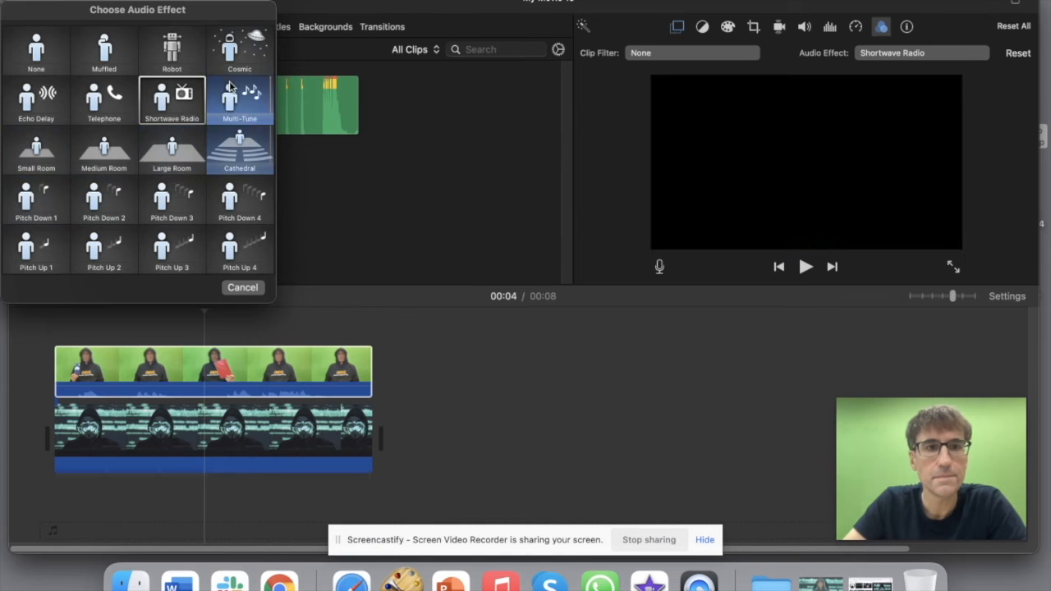
click(167, 49)
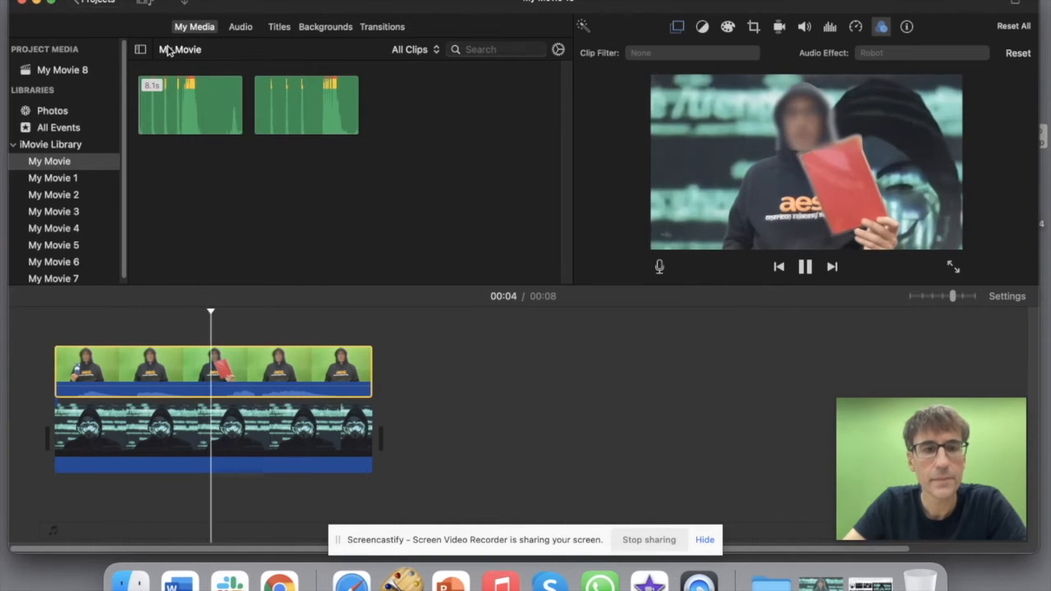
key(space)
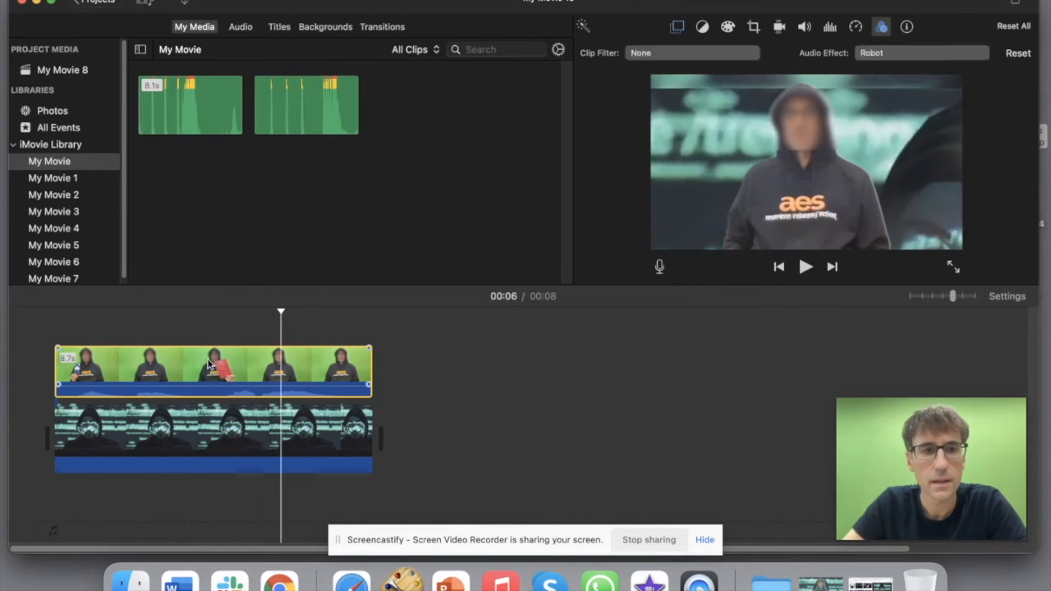
click(208, 365)
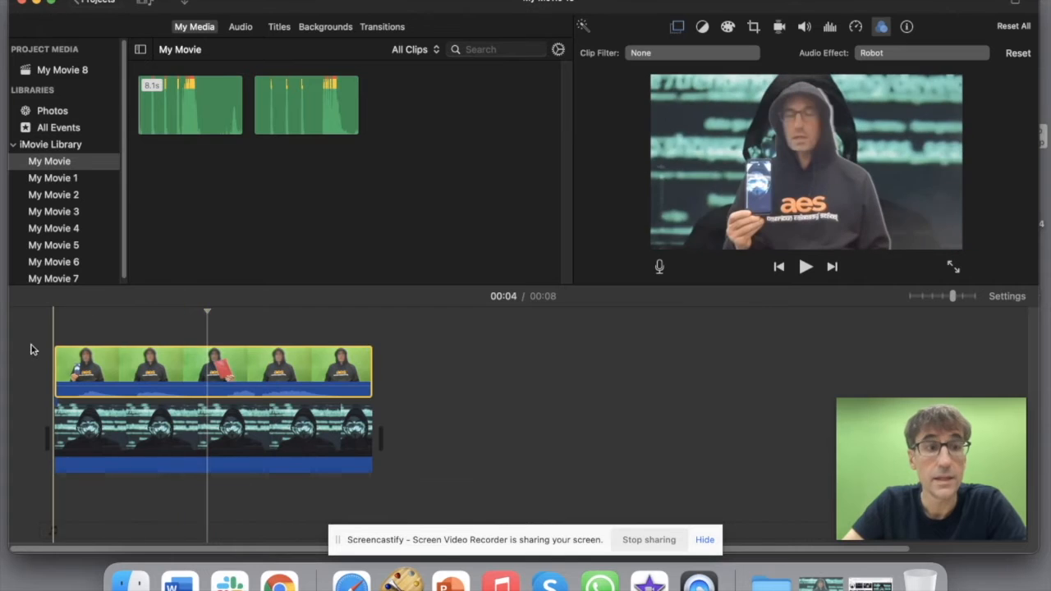
Step: Set the speaker clip's audio effect to Pitch Down 1 and play the movie
click(918, 58)
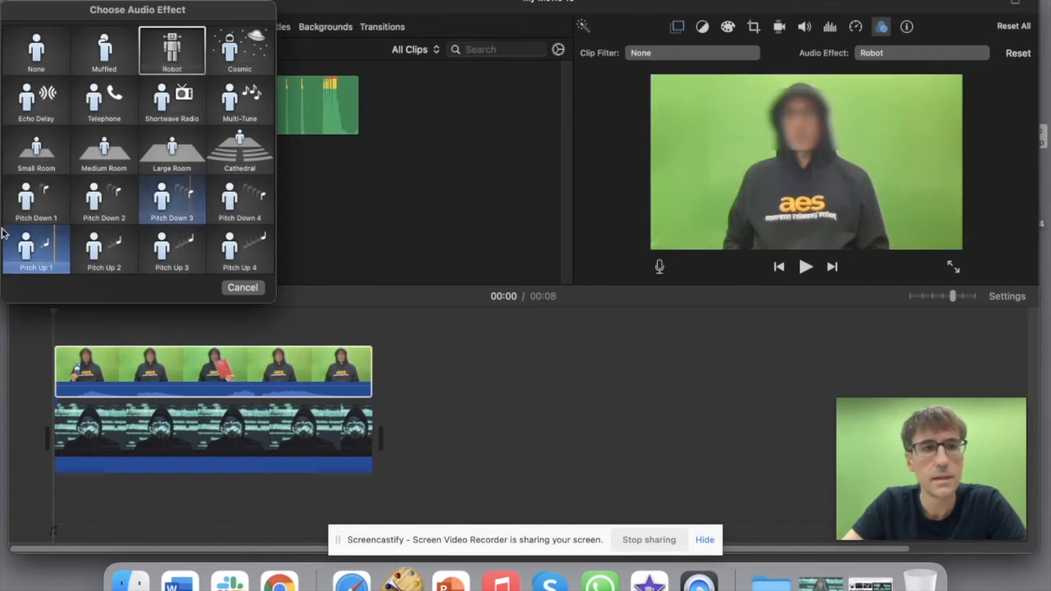
click(39, 205)
click(37, 348)
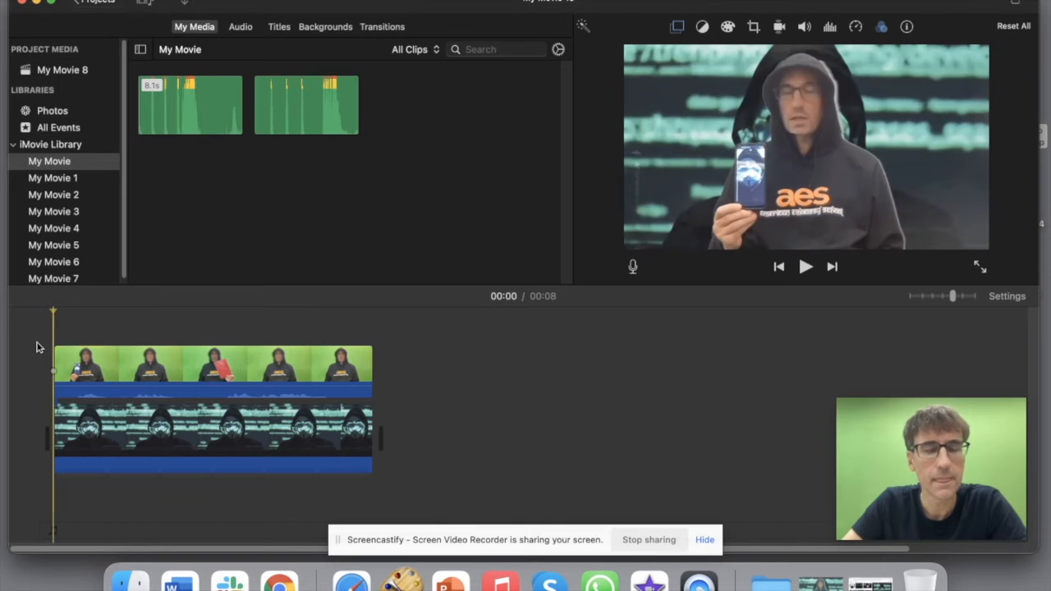
key(space)
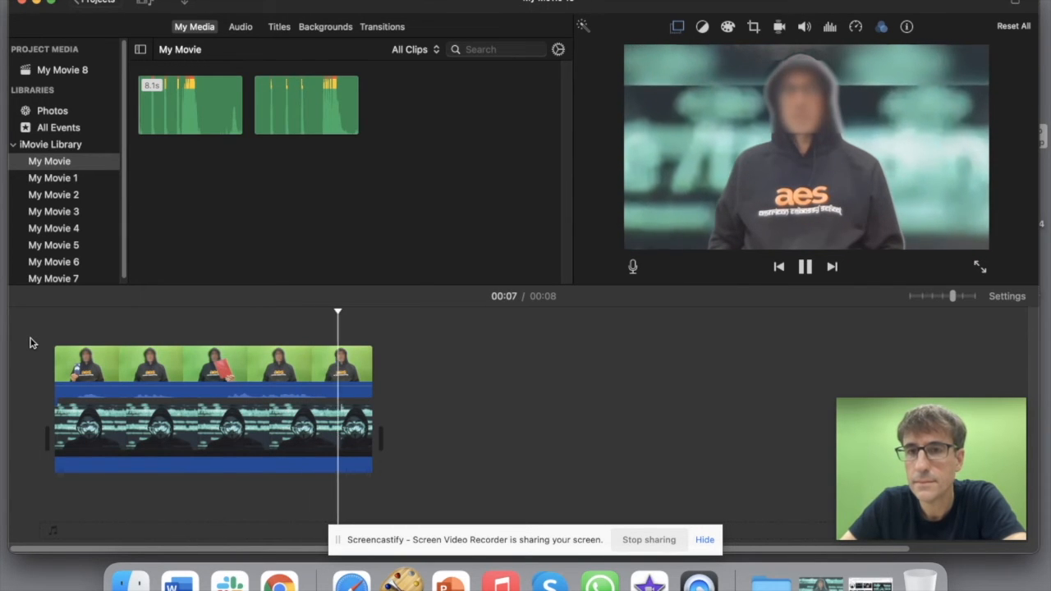
click(197, 370)
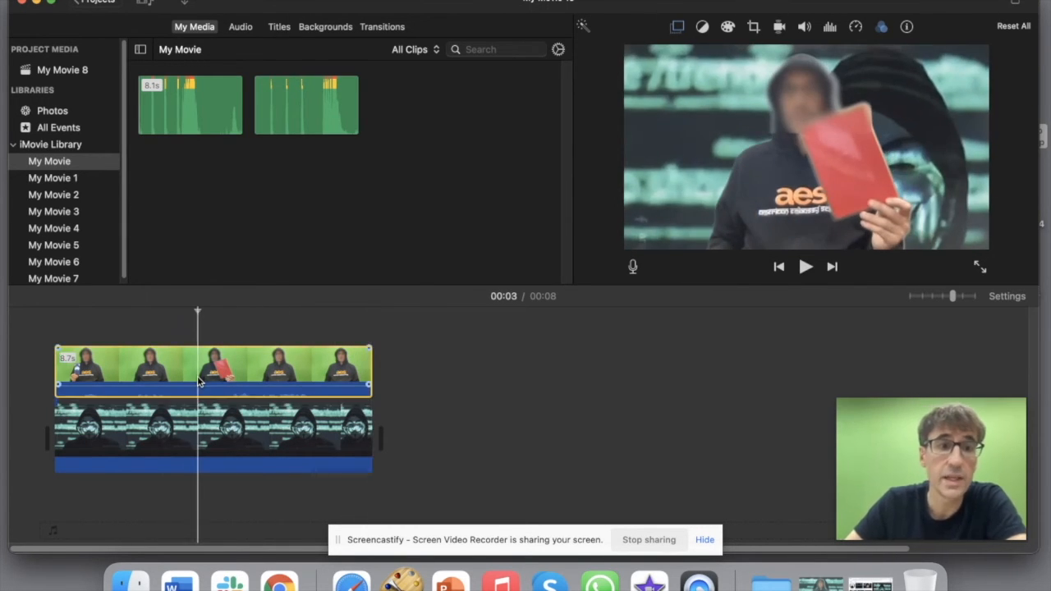
click(804, 27)
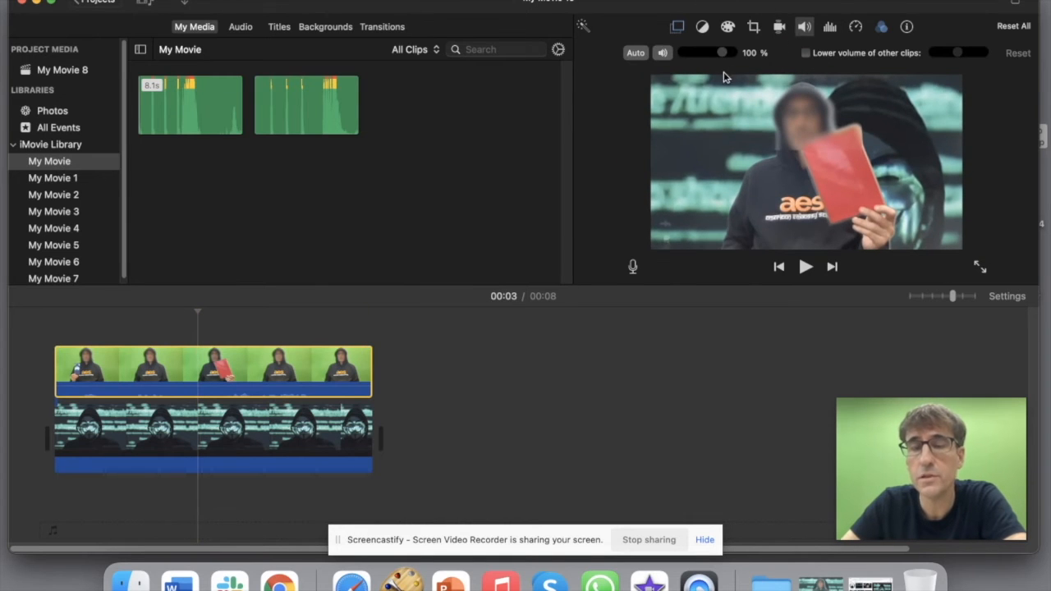
click(656, 311)
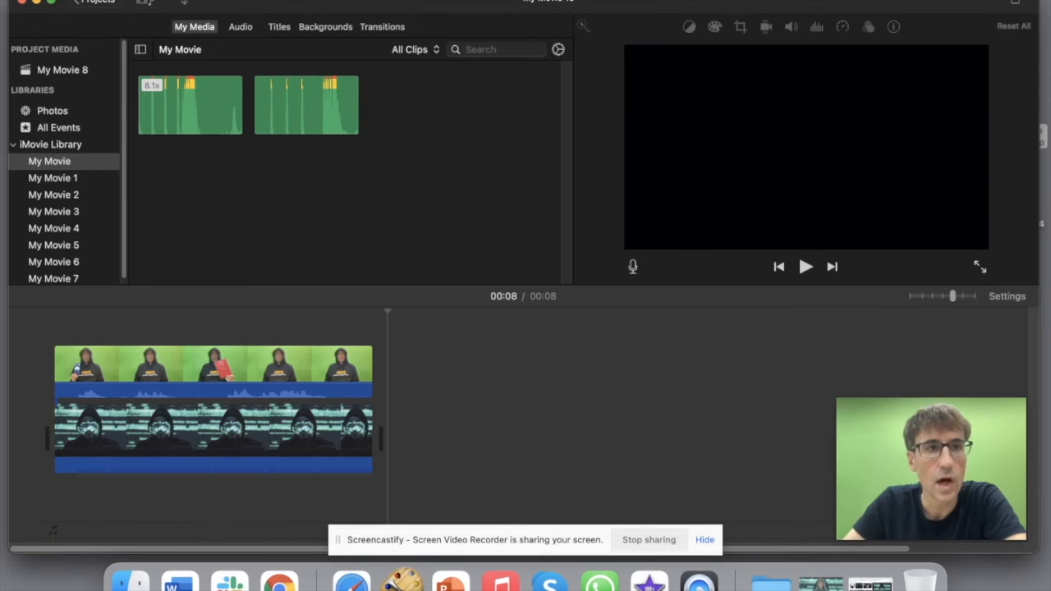
Step: Export the movie as 'final version' to the Desktop, then minimize iMovie
click(92, 2)
mouse_move(115, 214)
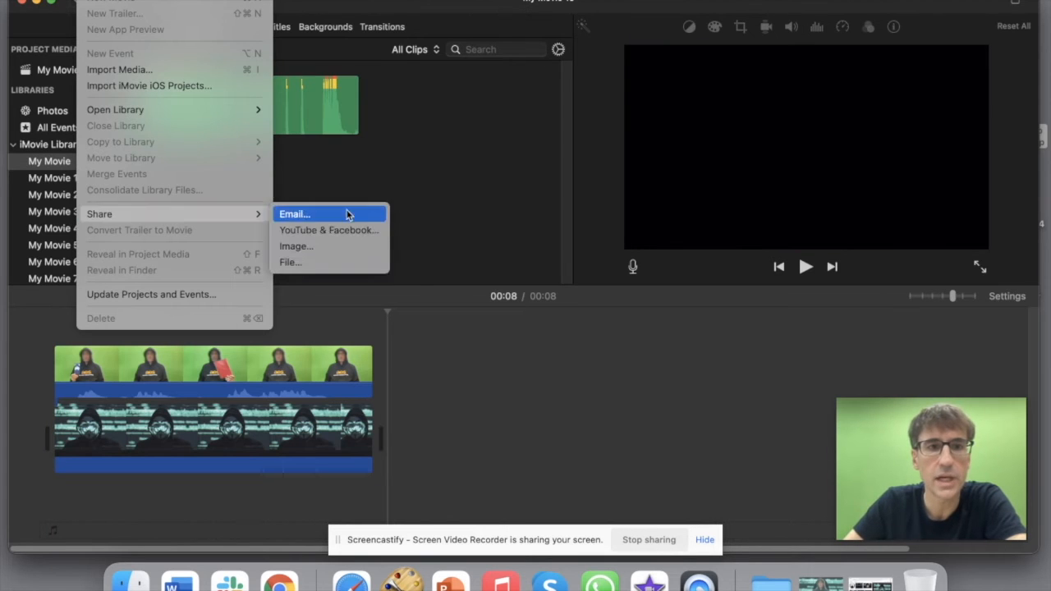
click(323, 262)
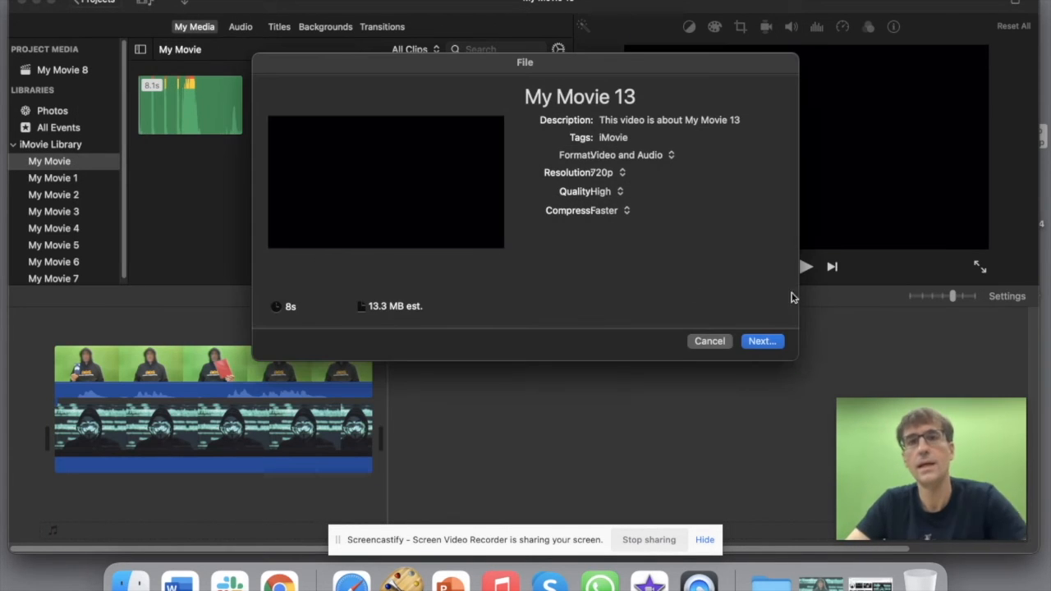
click(763, 342)
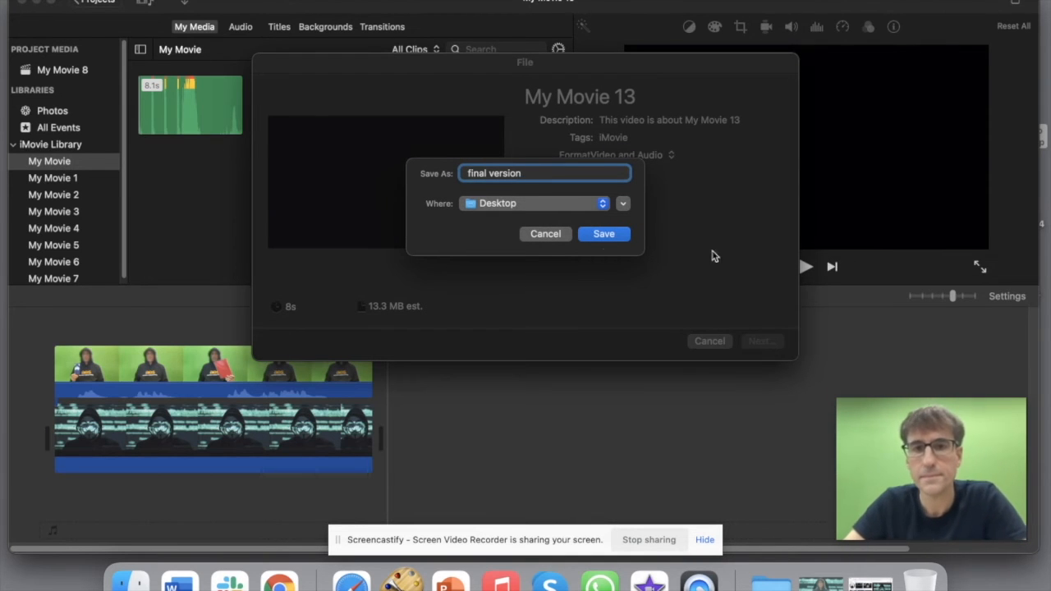
click(605, 234)
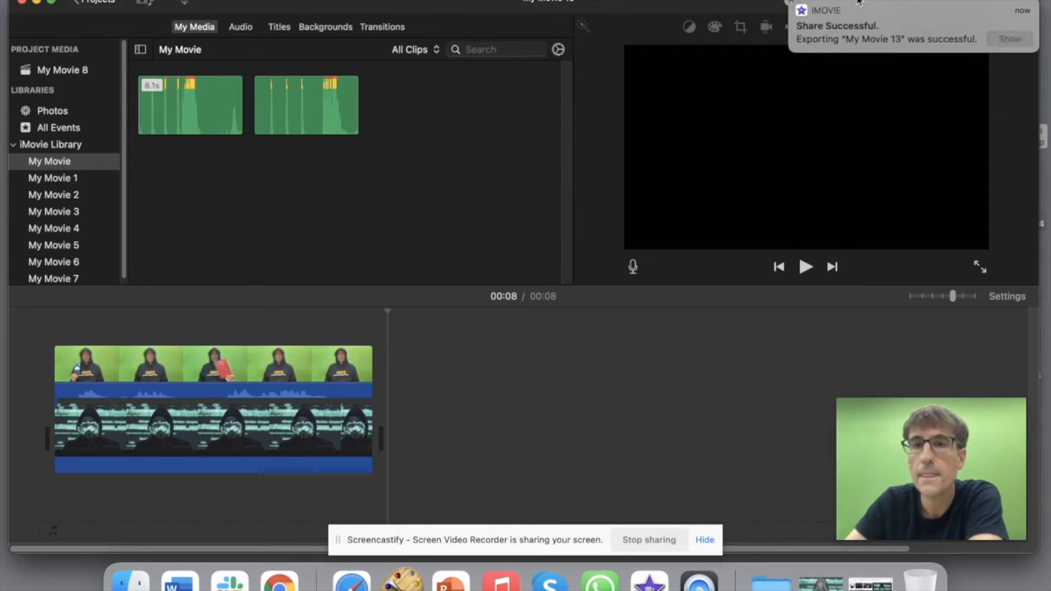
click(792, 7)
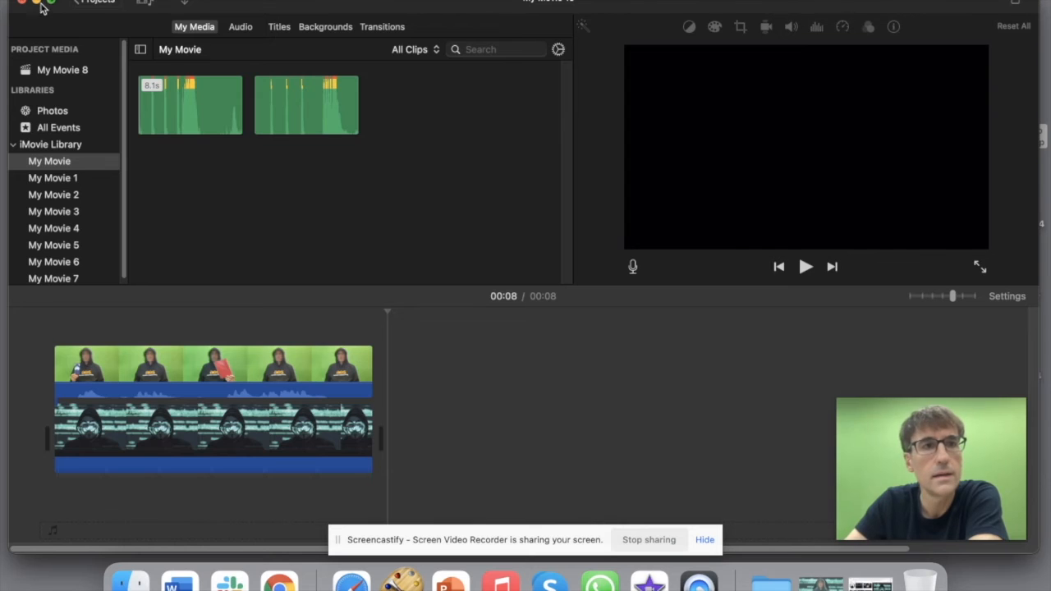
click(37, 4)
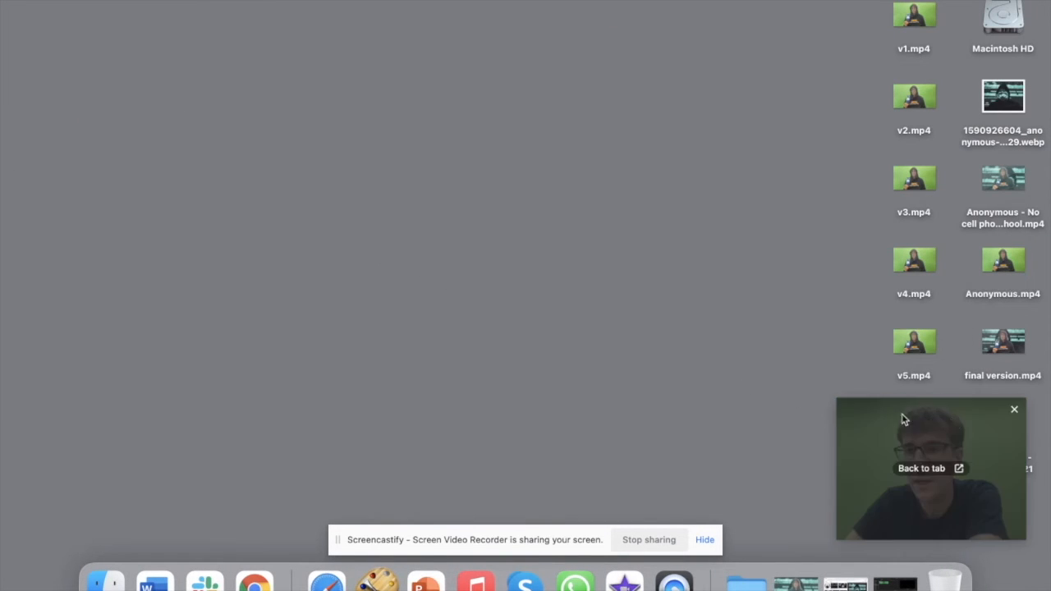
Step: Play final version.mp4 in QuickTime Player, pause, and scrub back to about 00:01
double_click(1003, 340)
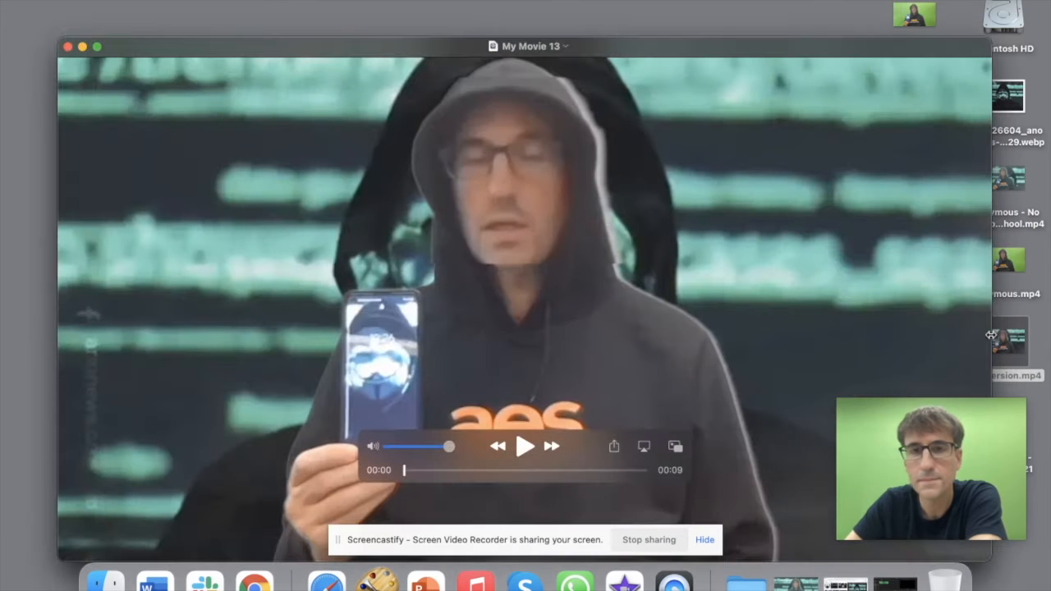
click(524, 446)
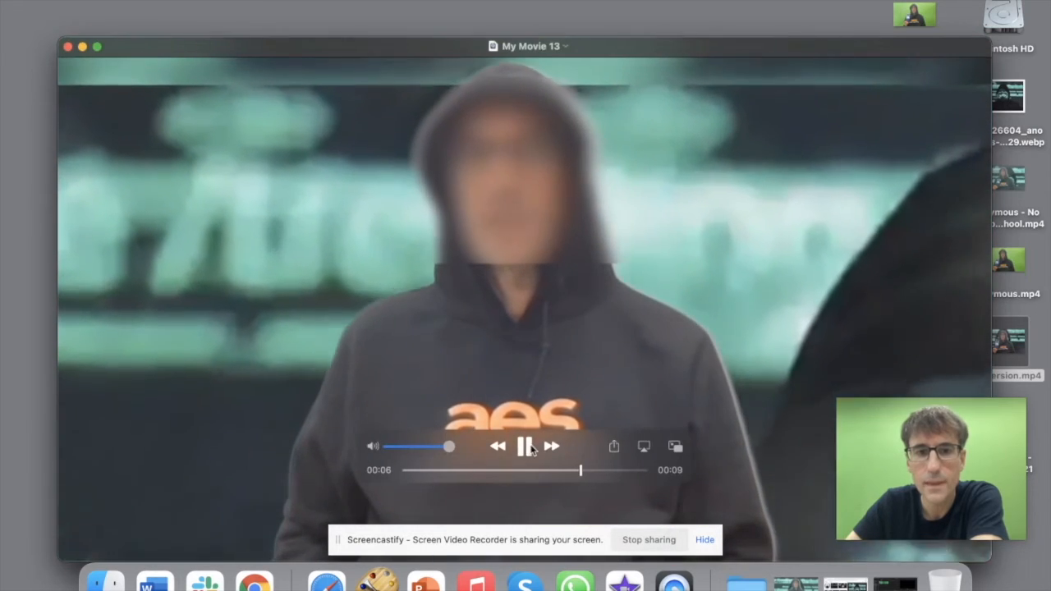
click(524, 446)
drag(592, 470, 446, 470)
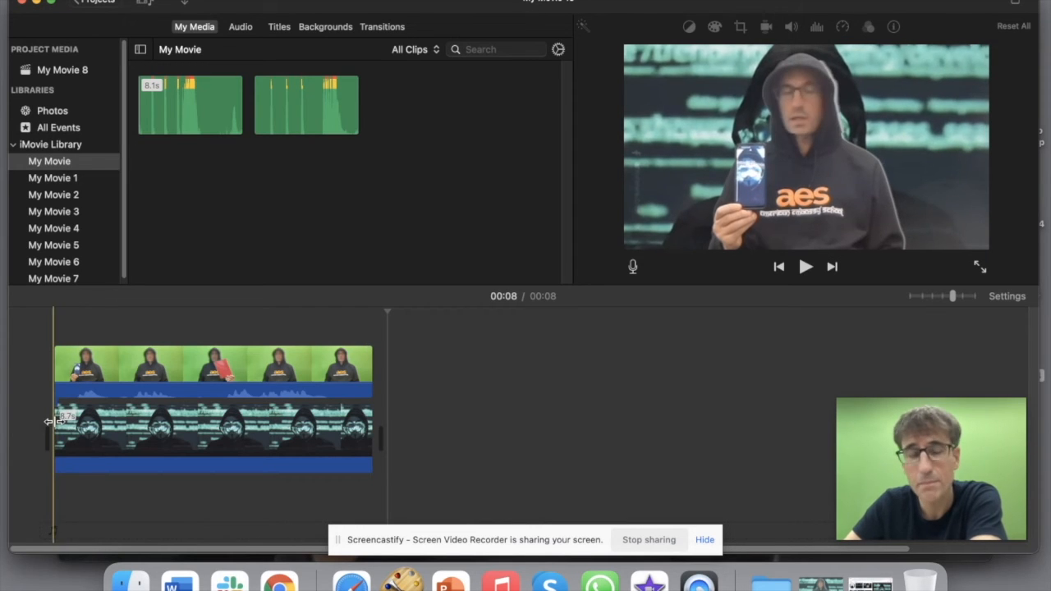
Step: Close the My Movie 13 project and create a new plain movie project
click(586, 398)
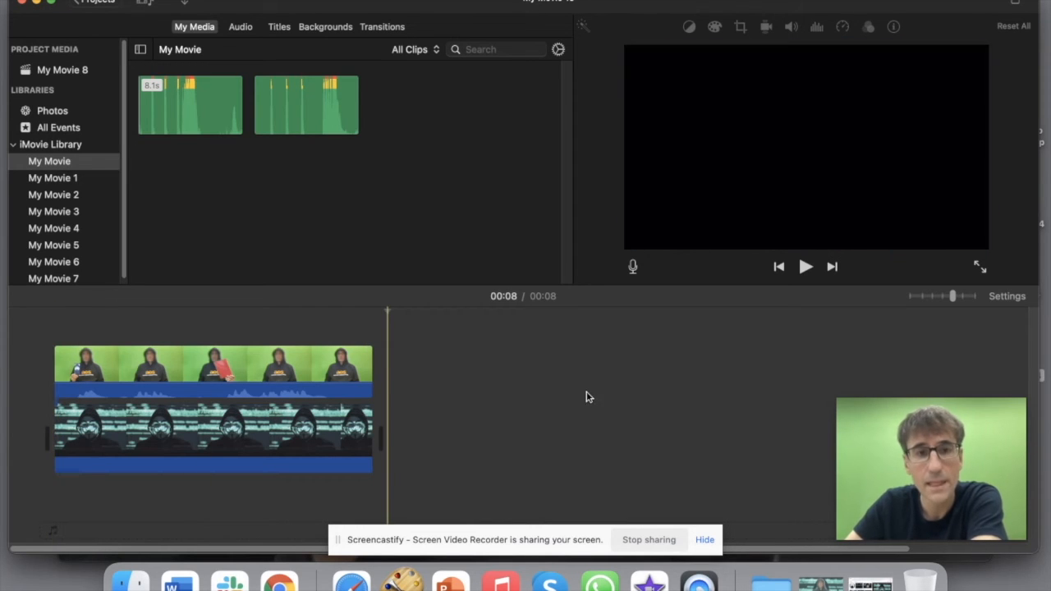
click(86, 6)
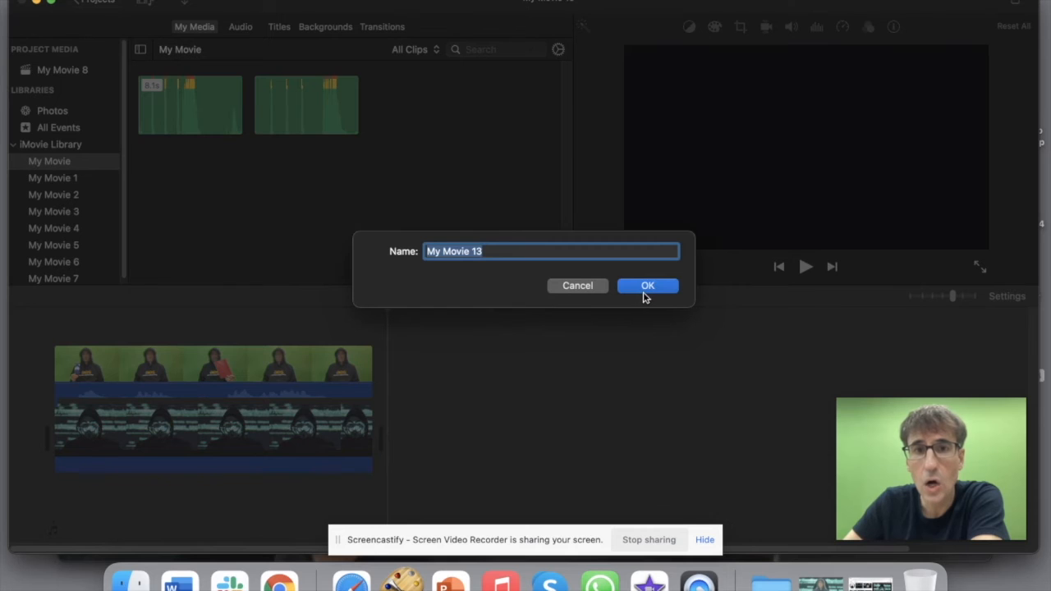
click(648, 285)
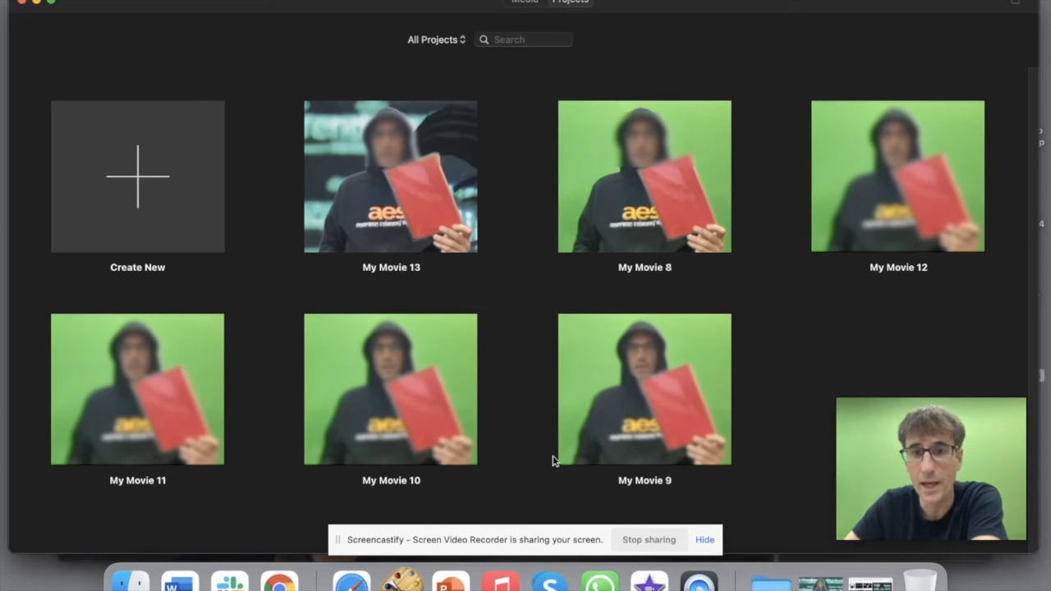
click(658, 195)
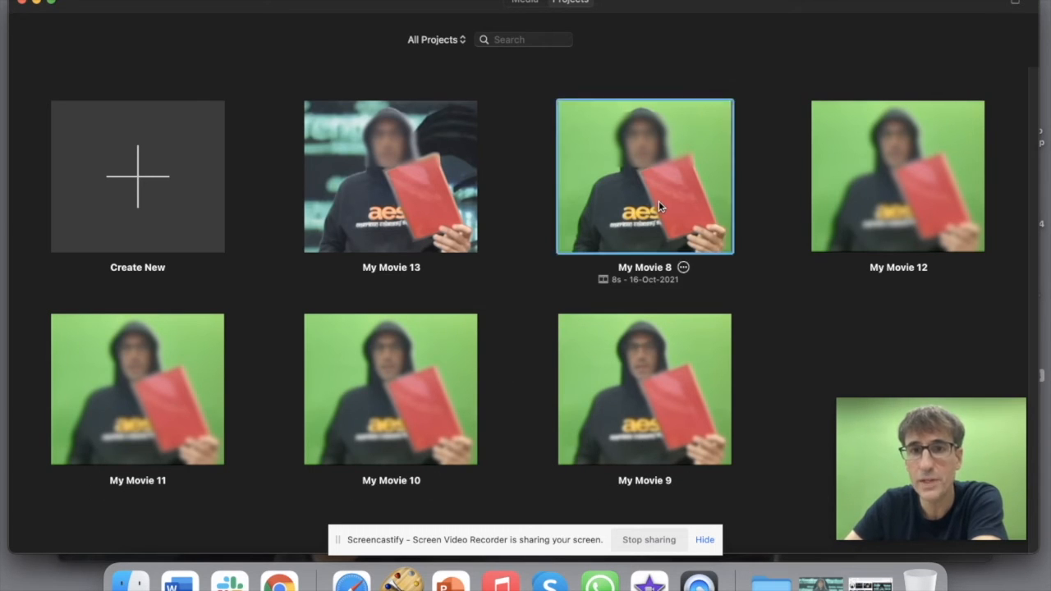
click(208, 228)
click(102, 248)
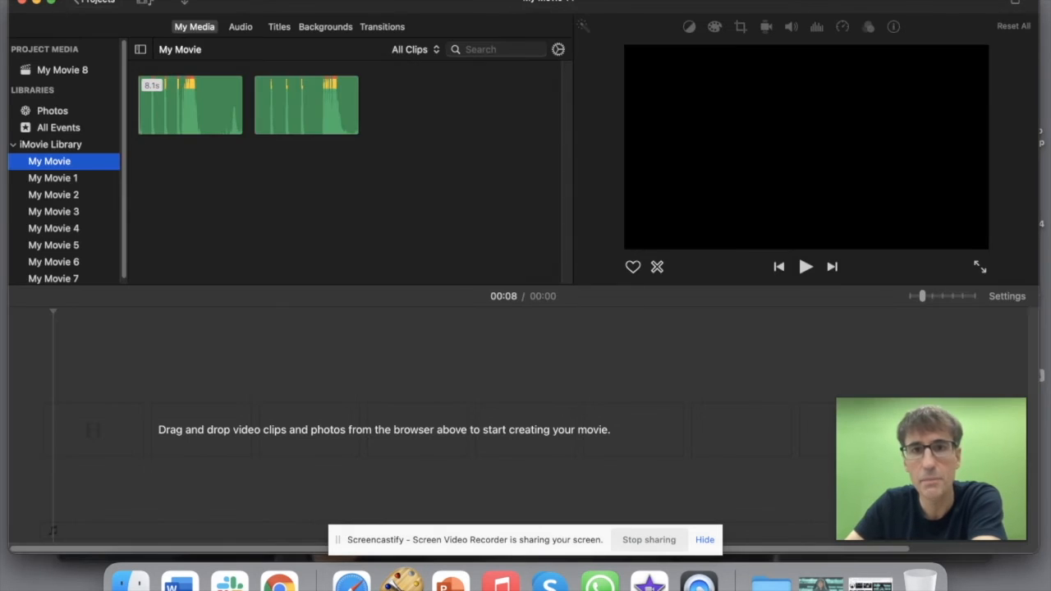
Step: Add a desktop video clip to the new movie, then return to the Google Images results
drag(859, 3, 778, 2)
drag(1004, 260, 543, 431)
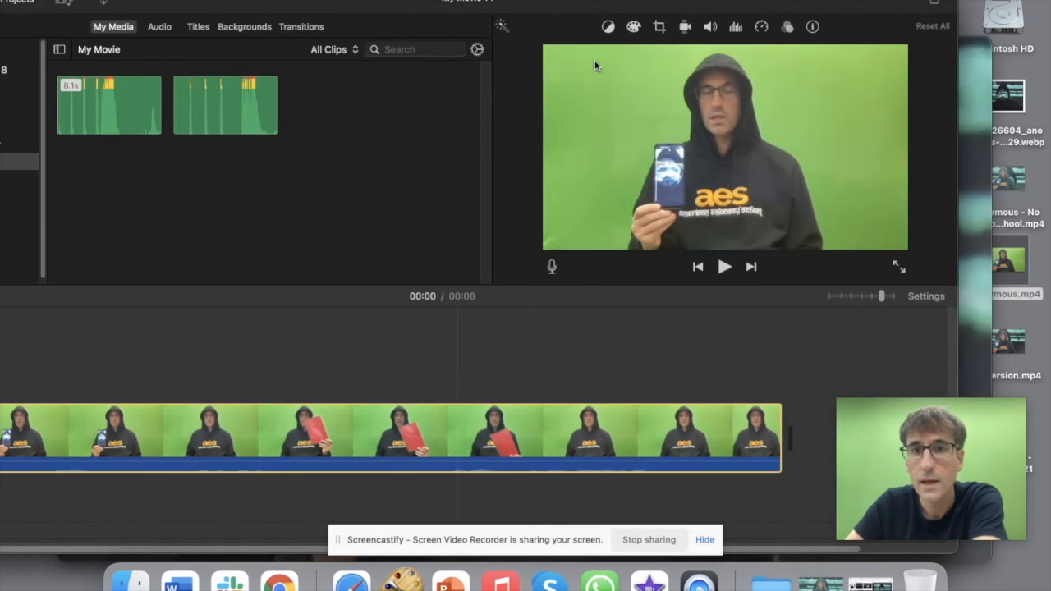
drag(527, 2, 609, 2)
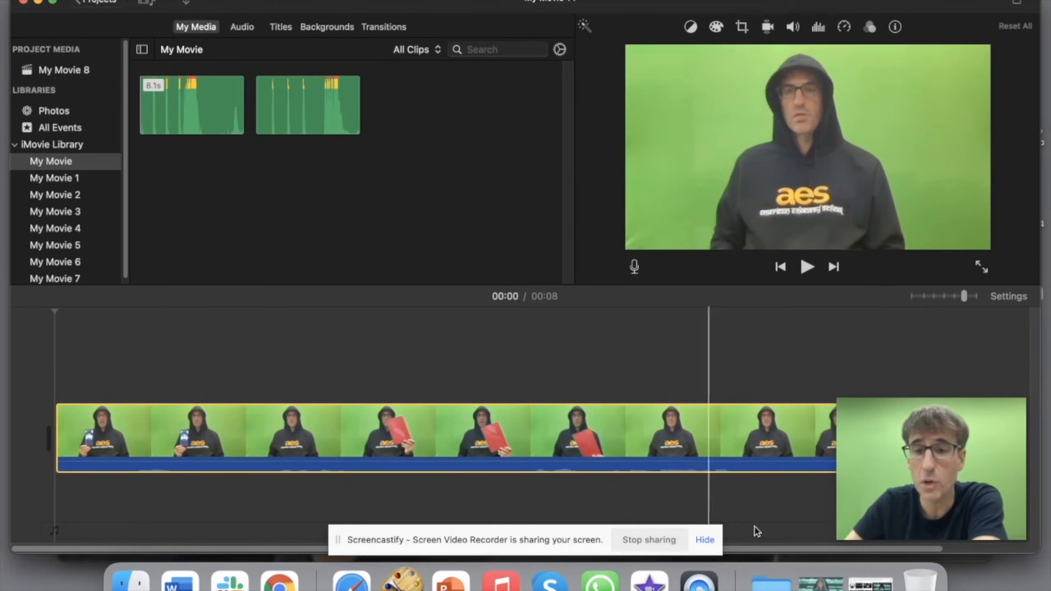
click(868, 586)
click(265, 84)
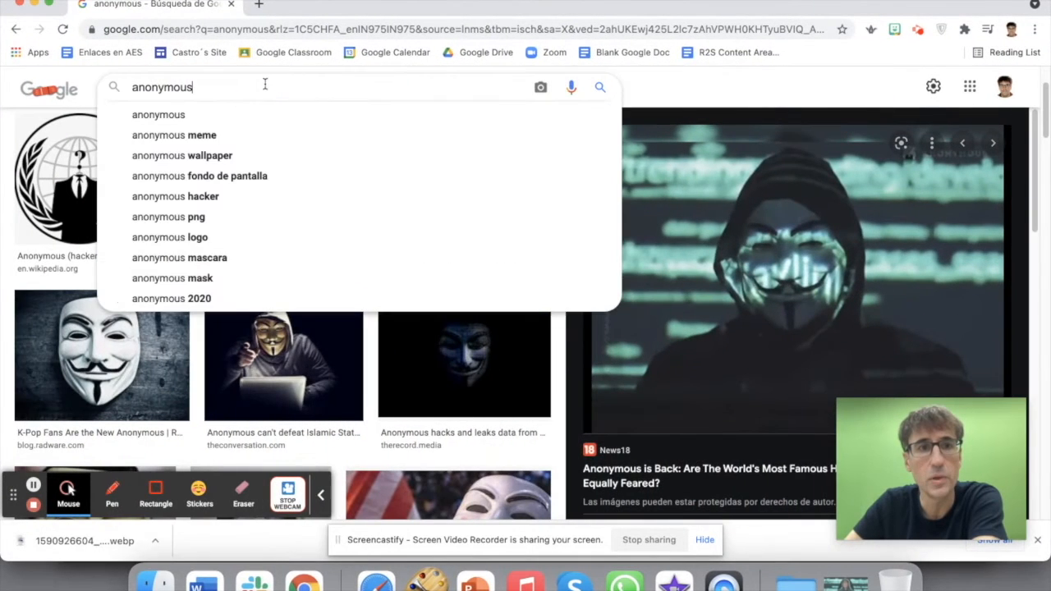
Step: Search Google Images for 'censor line'
drag(227, 93, 89, 94)
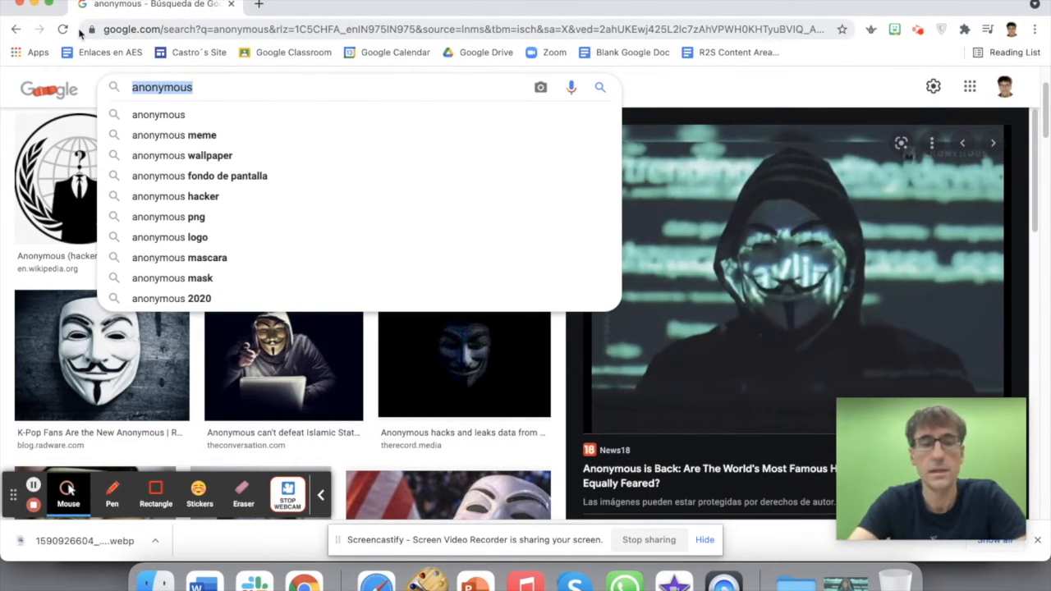
text(censor line)
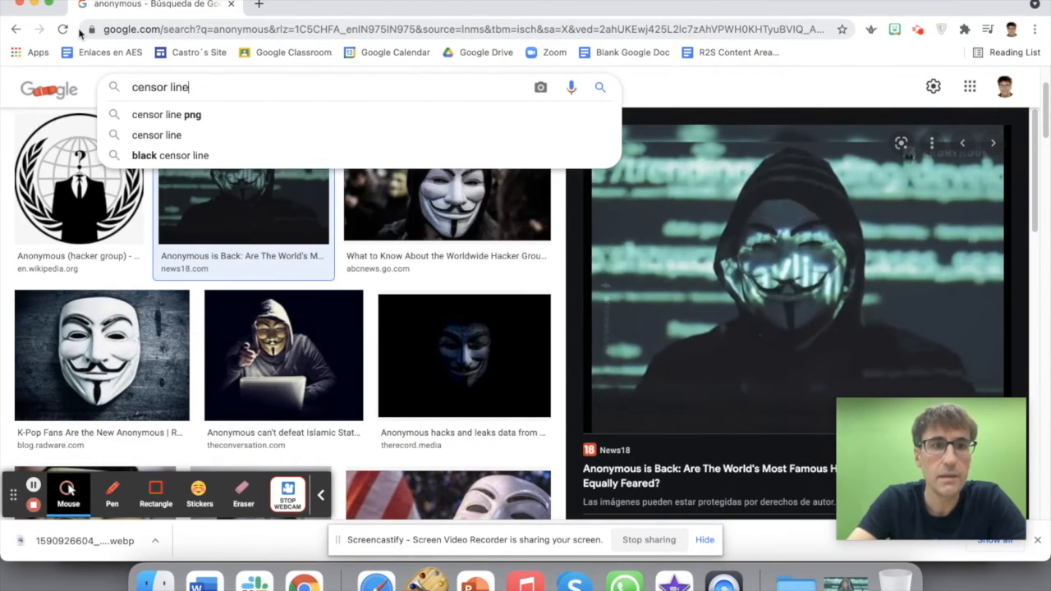
key(Return)
Step: Save the transparent Censor Bar PNG result to the Desktop
scroll(525, 176, down, 1)
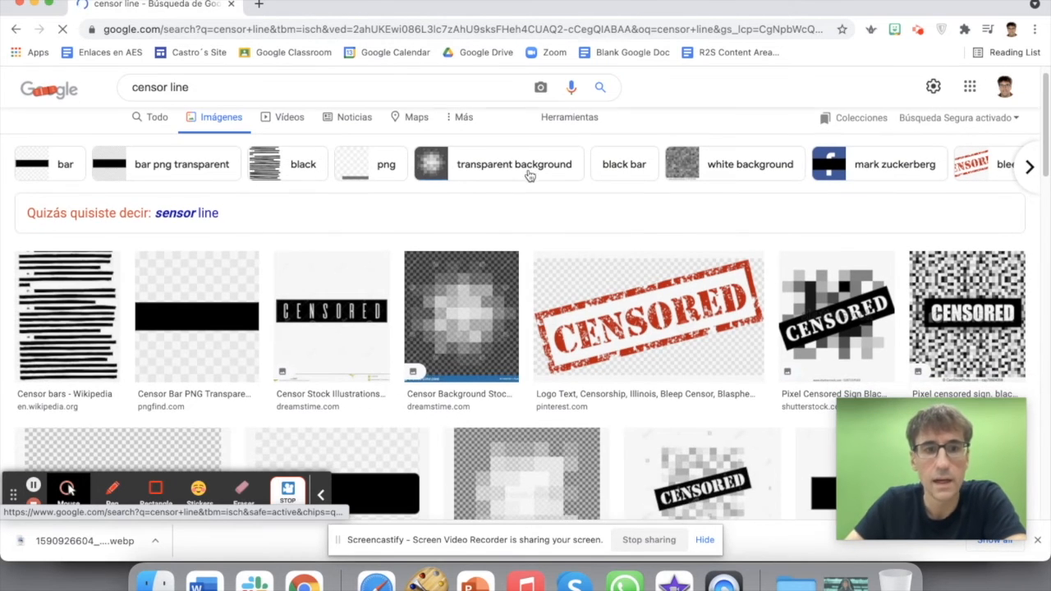
click(192, 339)
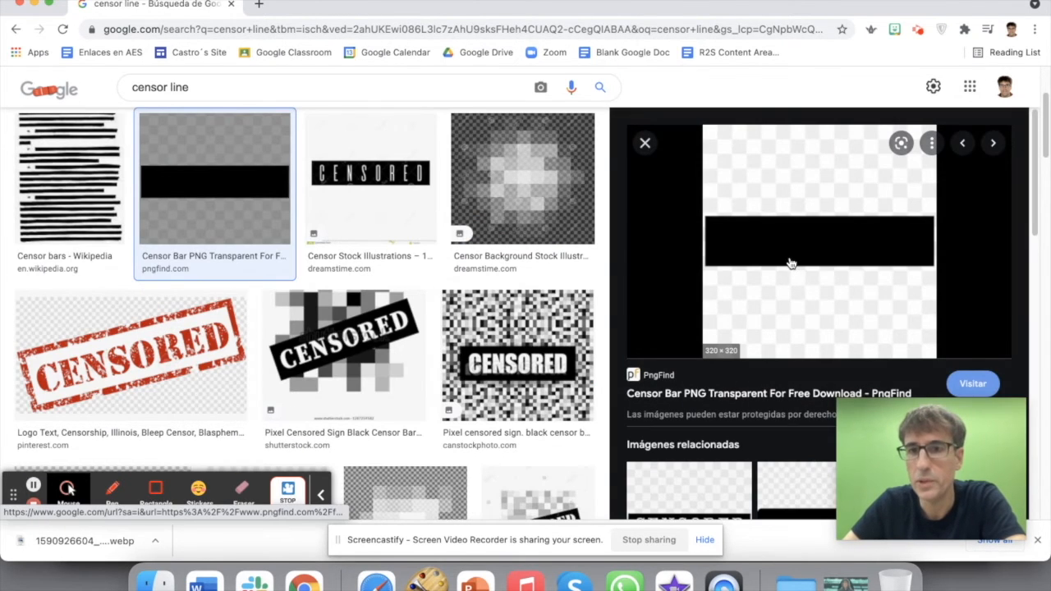
right_click(790, 263)
click(850, 403)
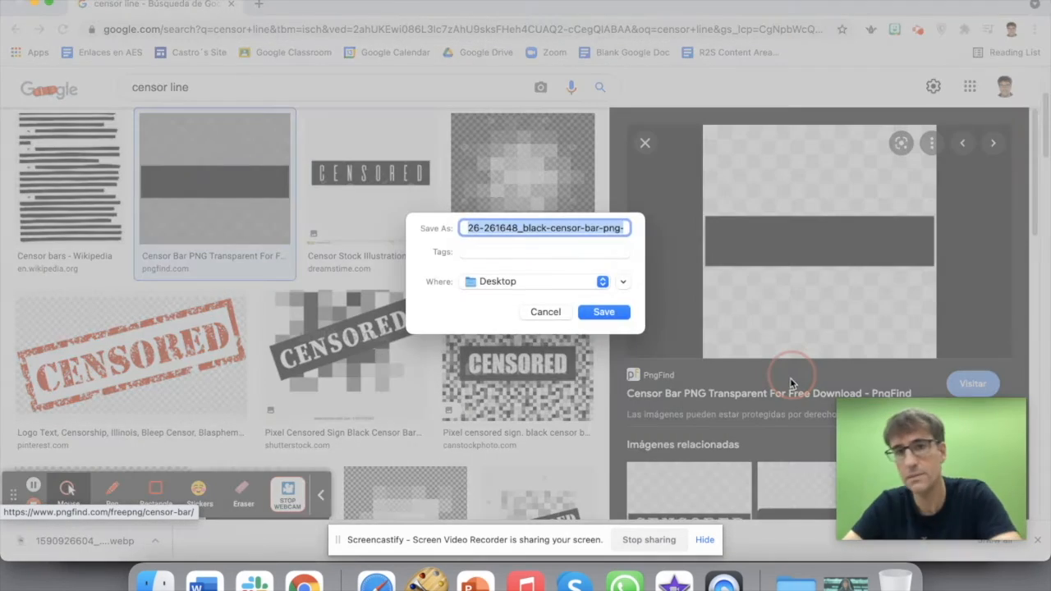
click(604, 312)
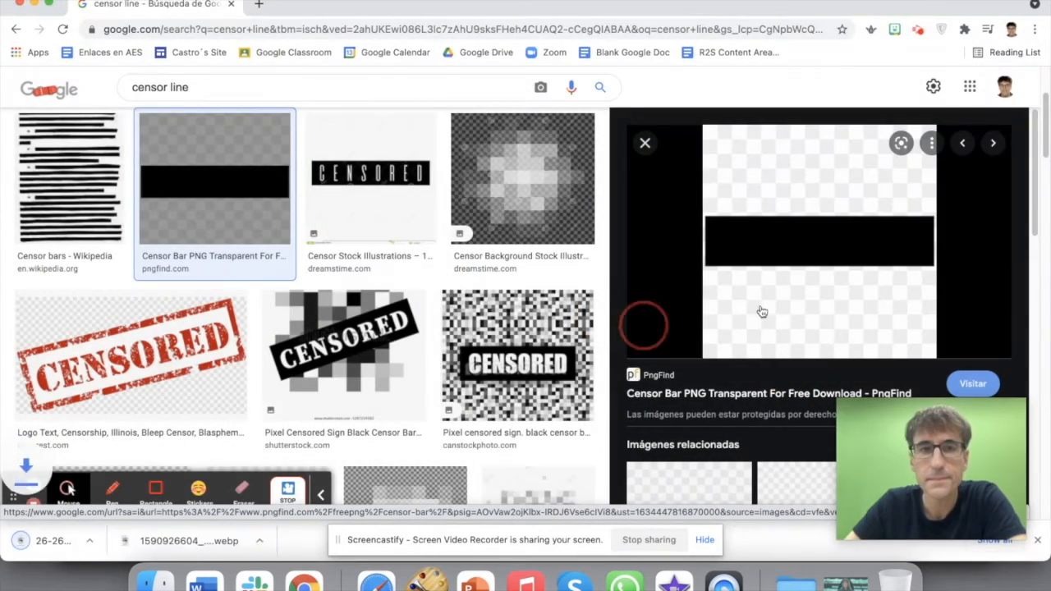
Step: Drag the censor bar PNG from the desktop onto the timeline above the speaker clip
click(36, 5)
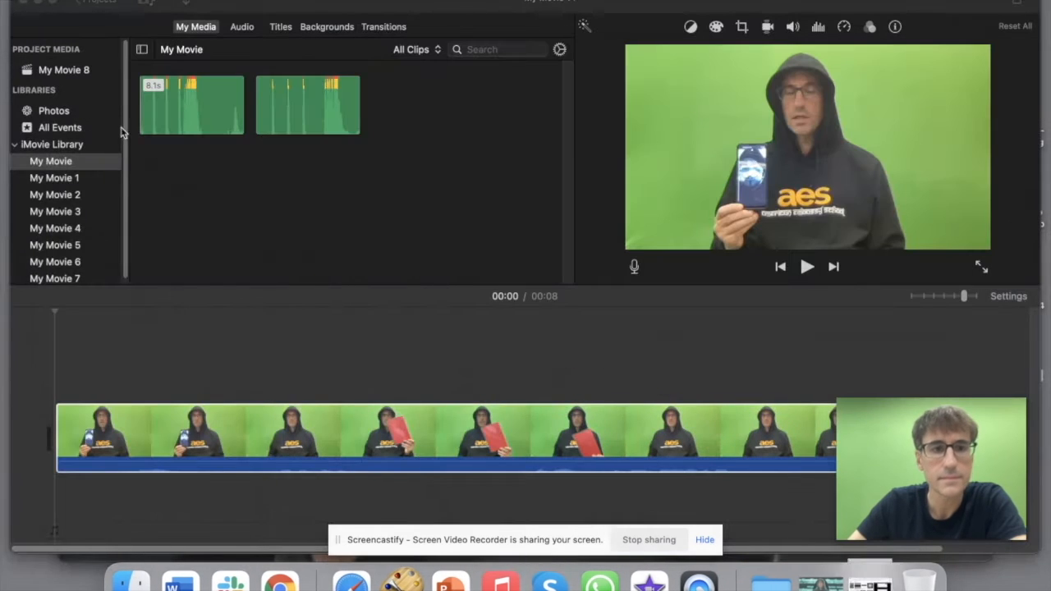
drag(921, 7, 821, 7)
drag(1007, 101, 343, 361)
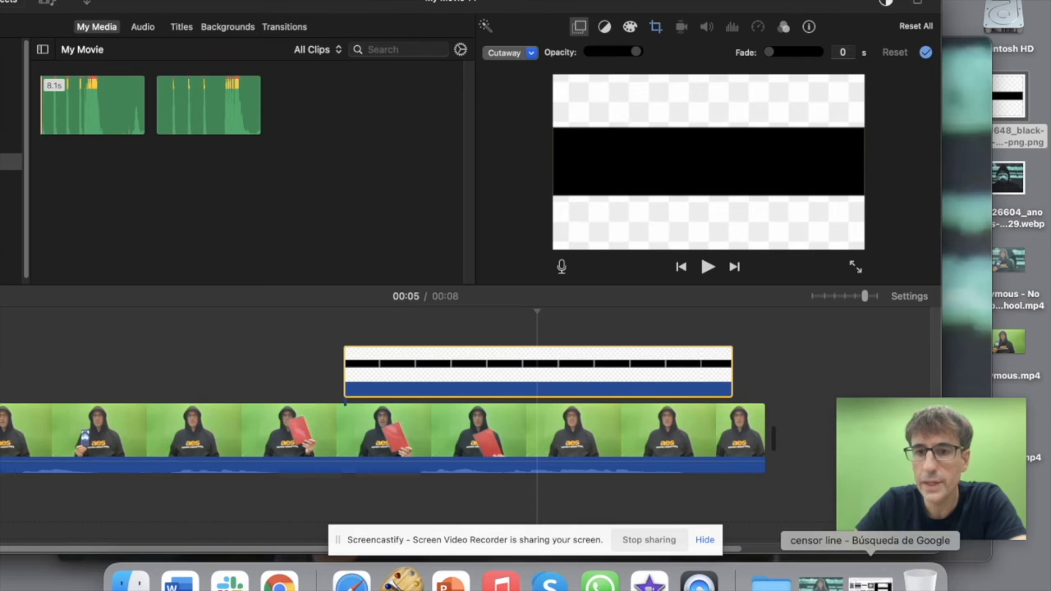
click(871, 583)
Step: Load the remove.bg website in Chrome
click(375, 29)
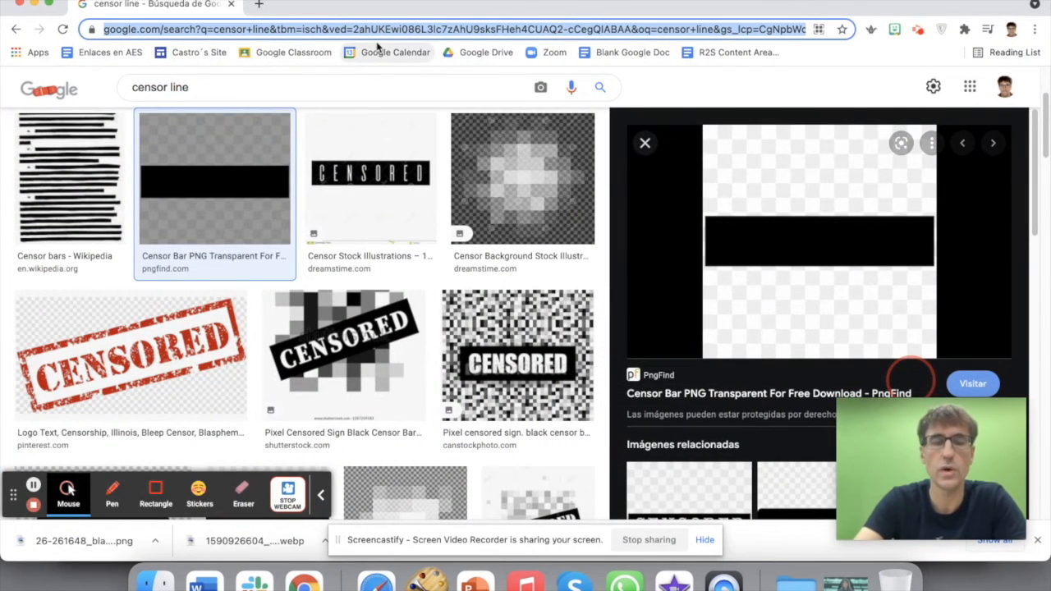
text(remove.bg)
key(Return)
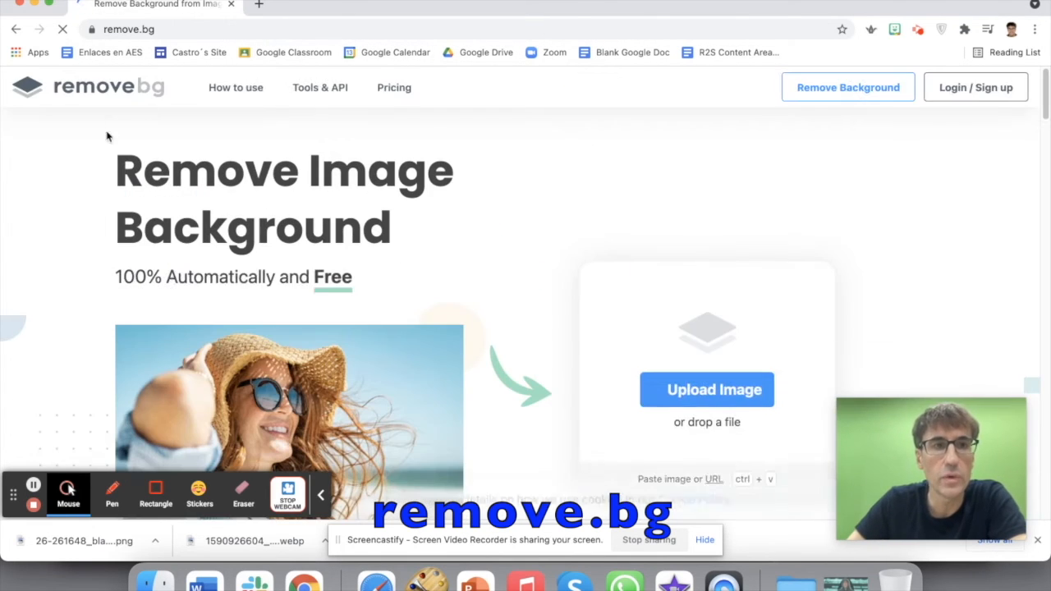
Step: Upload the censor bar PNG to remove.bg and download the transparent result
drag(740, 4, 596, 5)
drag(1009, 103, 450, 323)
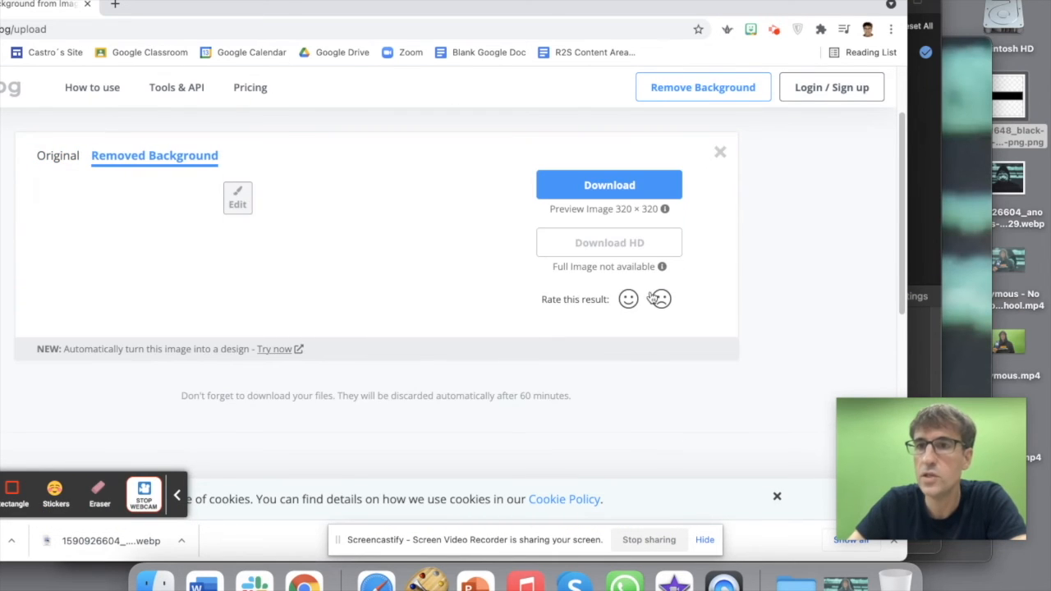
click(614, 223)
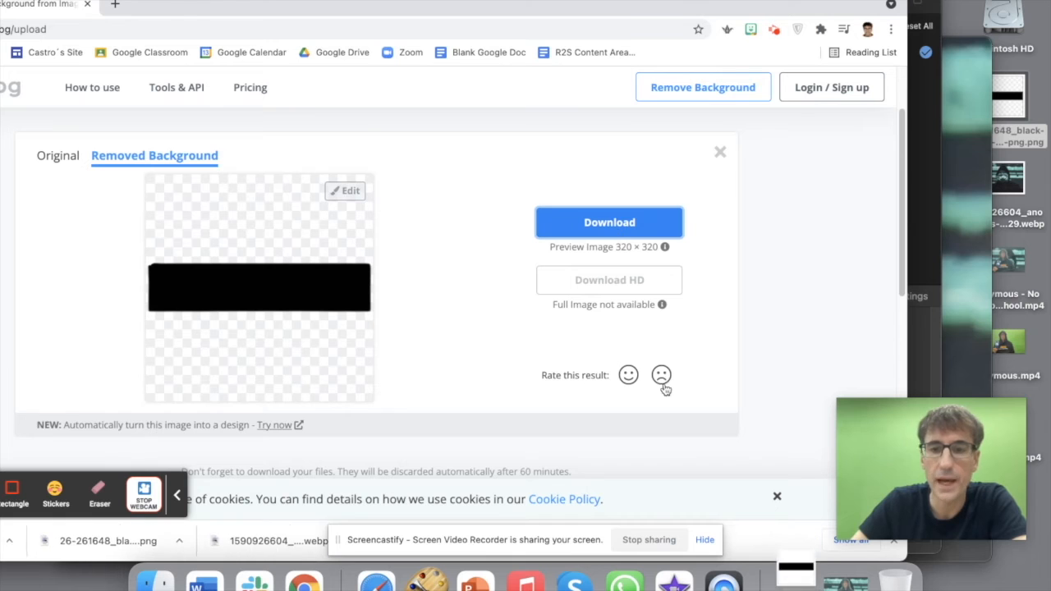
drag(235, 11, 396, 9)
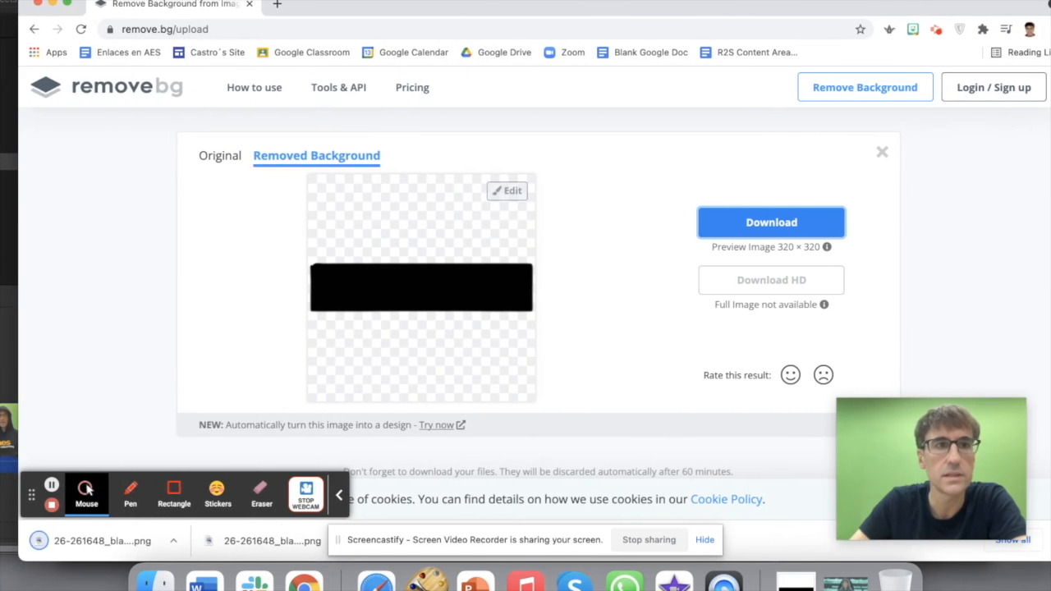
click(53, 4)
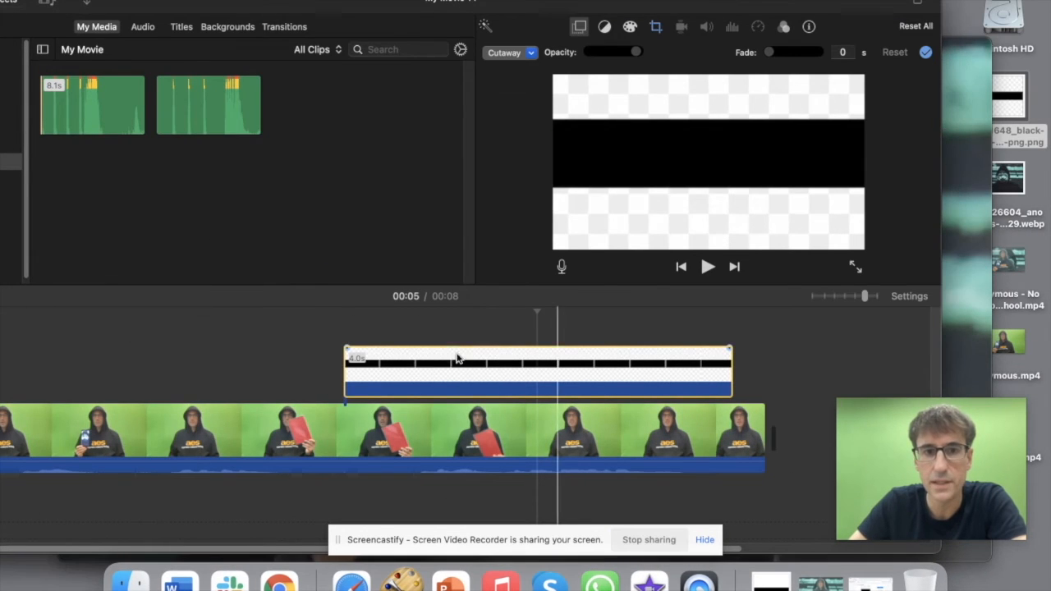
Step: Add the background-removed censor bar PNG from Downloads to the timeline
drag(464, 367, 329, 358)
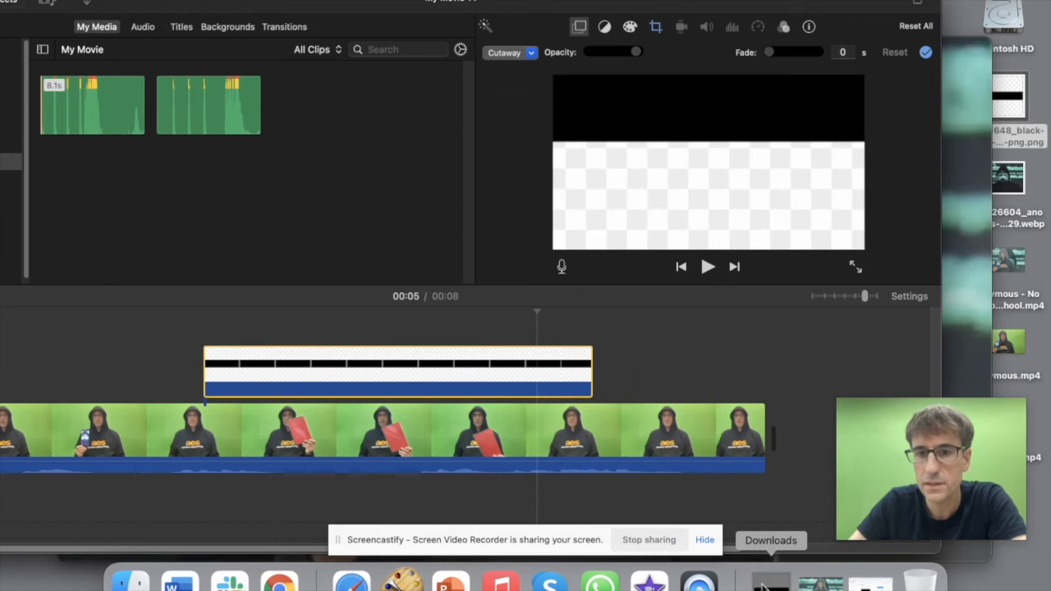
click(763, 585)
click(775, 435)
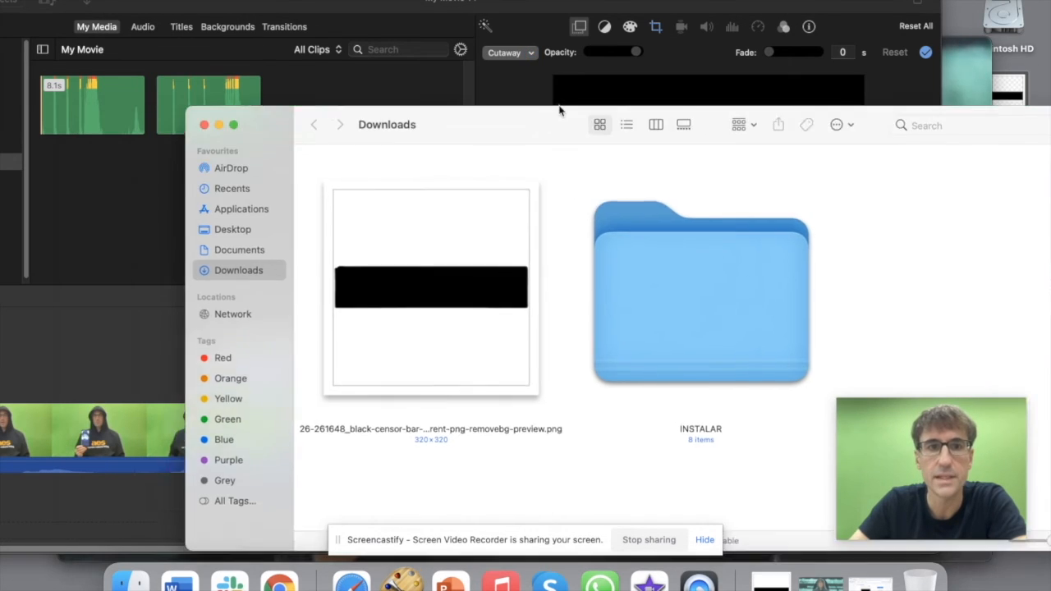
drag(560, 110, 873, 66)
click(725, 258)
drag(725, 258, 94, 367)
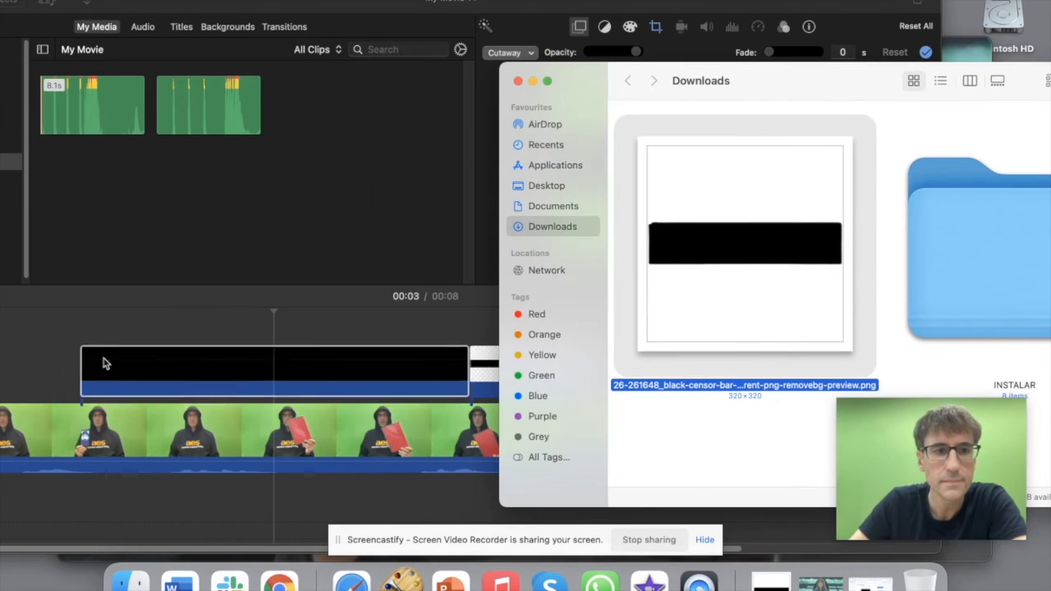
click(519, 81)
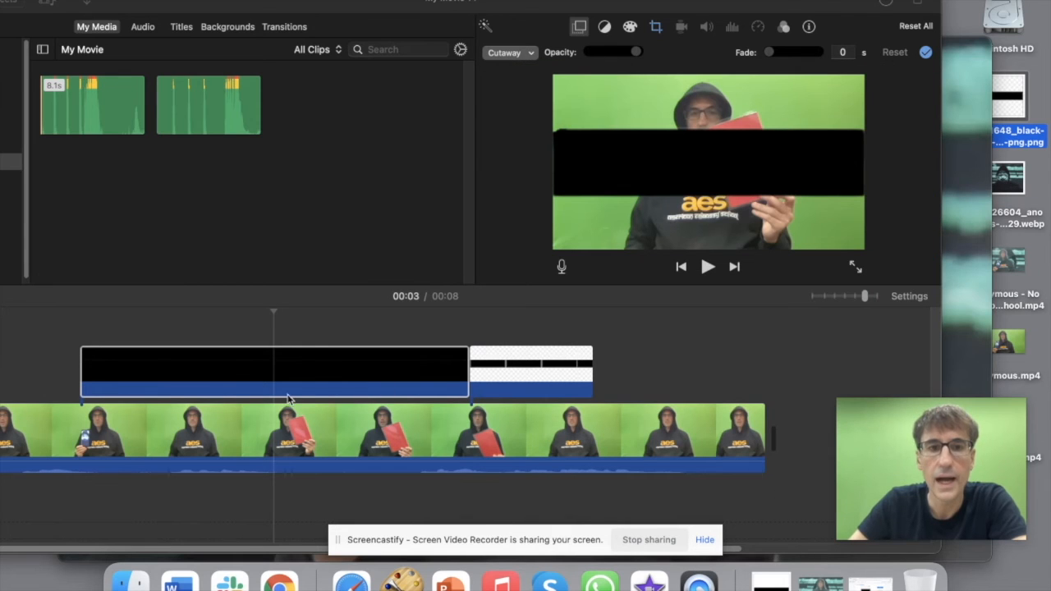
Step: Delete the old white-background cutaway, then move the censor bar to the start and stretch it to 8.3s
click(301, 362)
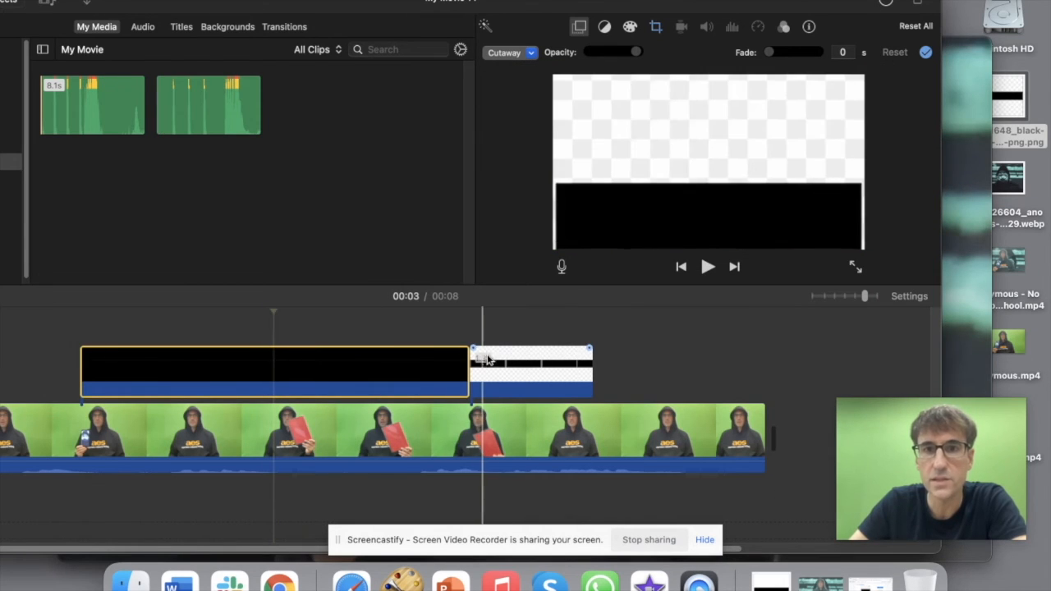
click(522, 380)
key(Delete)
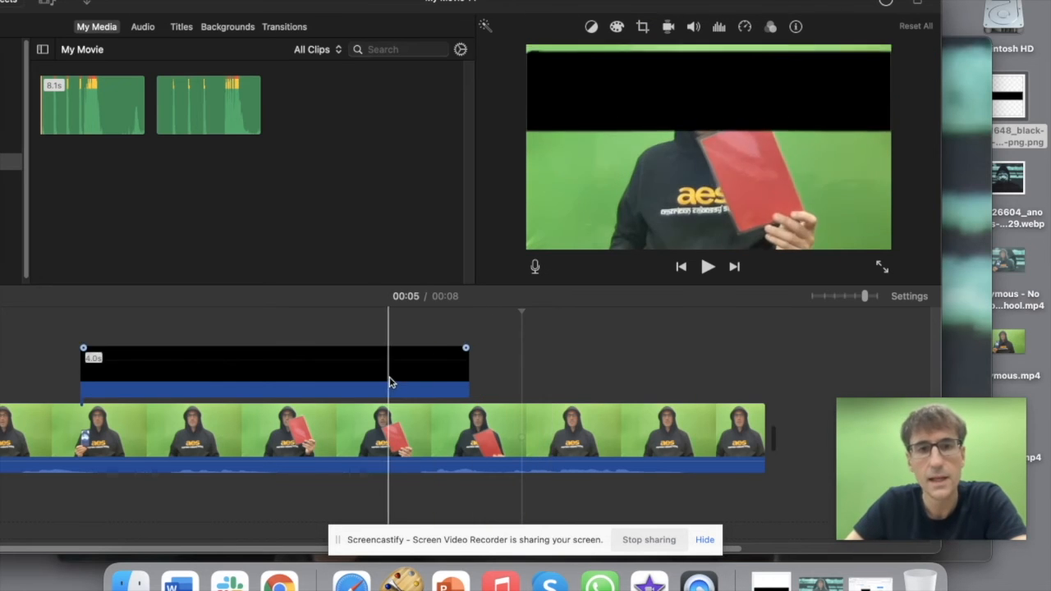
drag(864, 296, 854, 297)
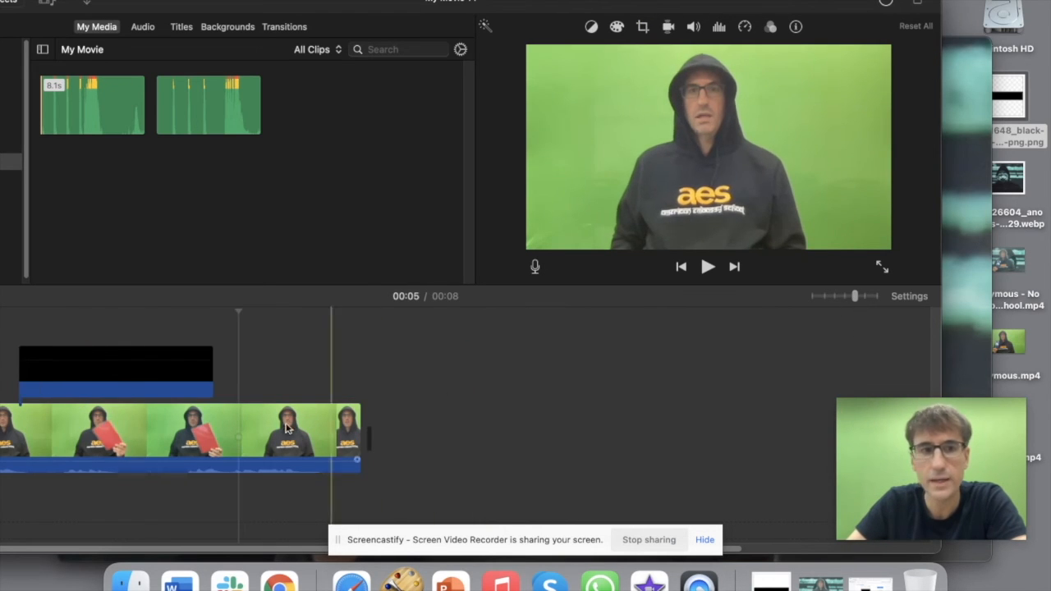
drag(348, 3, 451, 3)
drag(237, 359, 132, 359)
drag(250, 366, 463, 367)
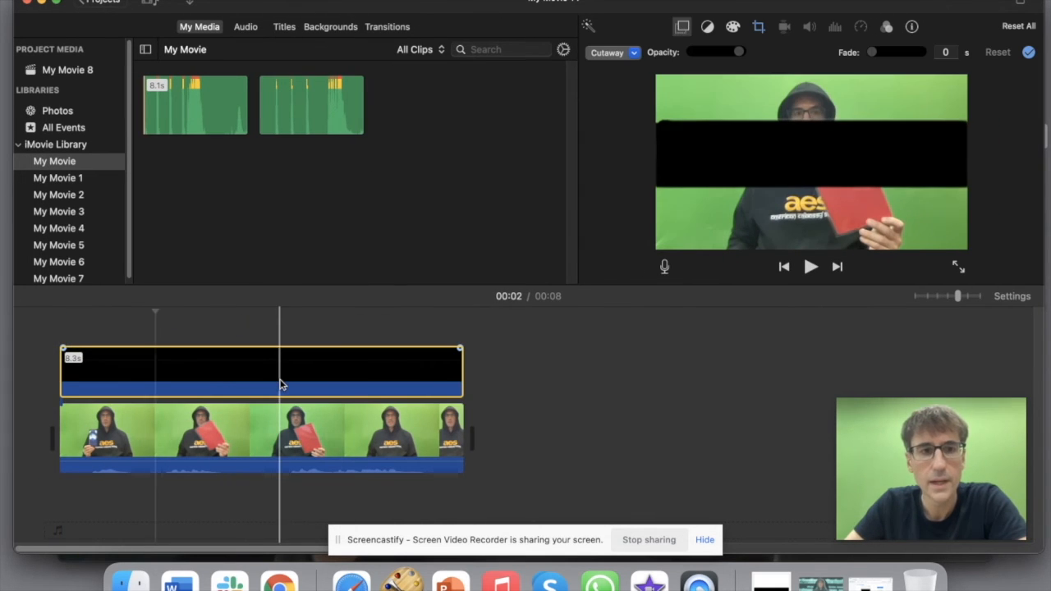
click(281, 385)
Step: Set the censor bar to Fit with no Ken Burns motion and make it a picture-in-picture overlay
click(758, 27)
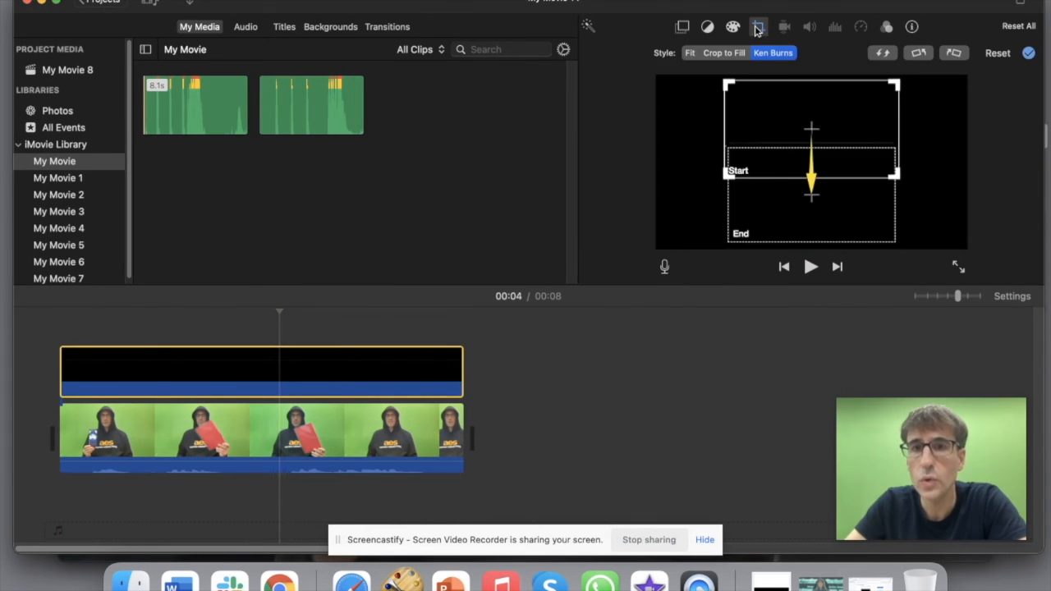
click(690, 53)
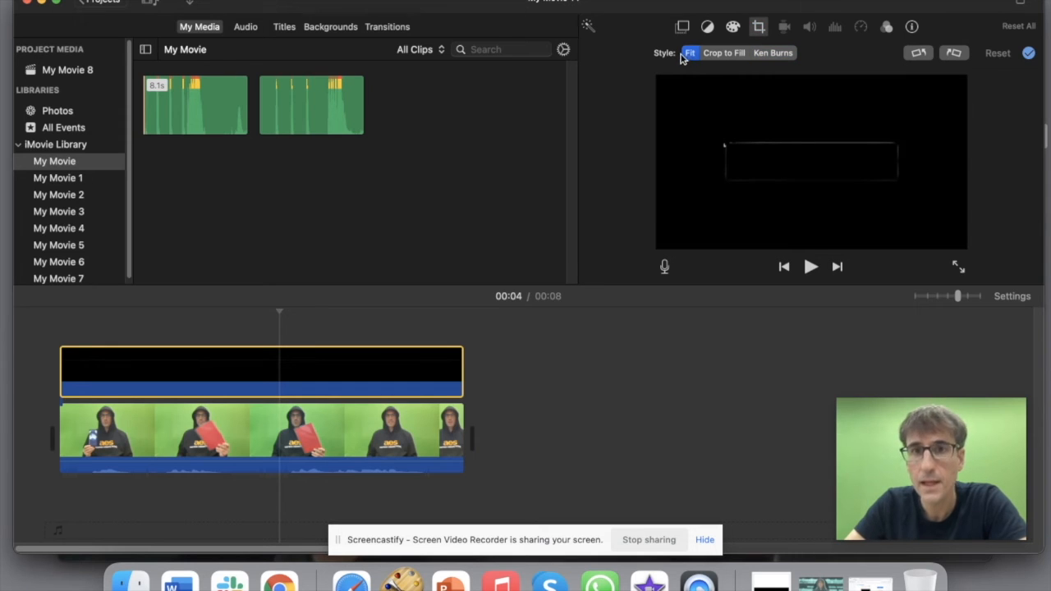
click(683, 27)
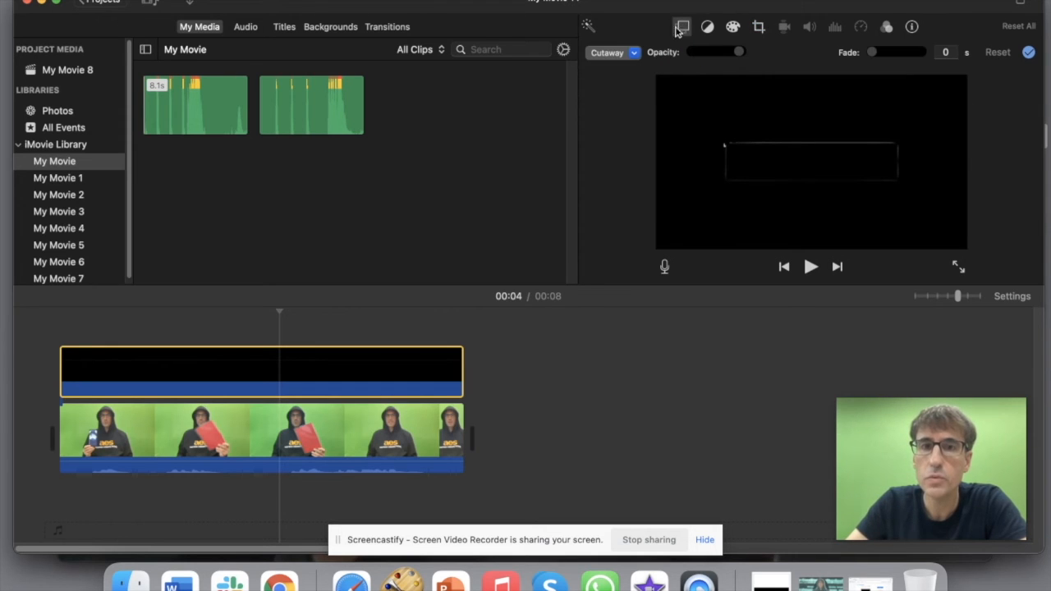
click(635, 53)
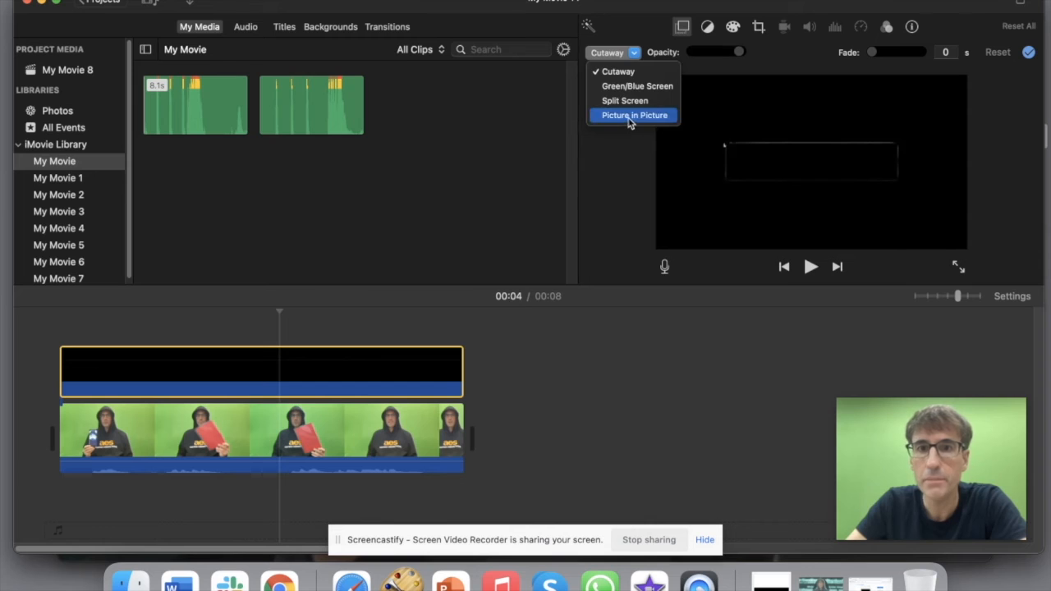
click(626, 120)
Step: Resize and position the black bar over the speaker's eyes, then play from the start to check
drag(894, 116, 820, 105)
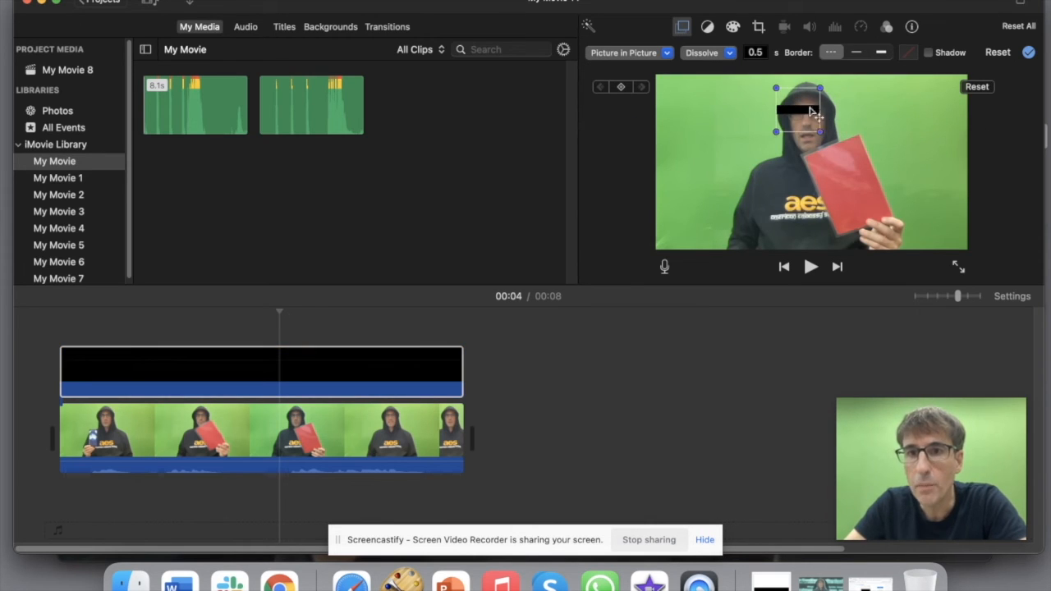
drag(819, 129, 860, 144)
drag(854, 87, 877, 74)
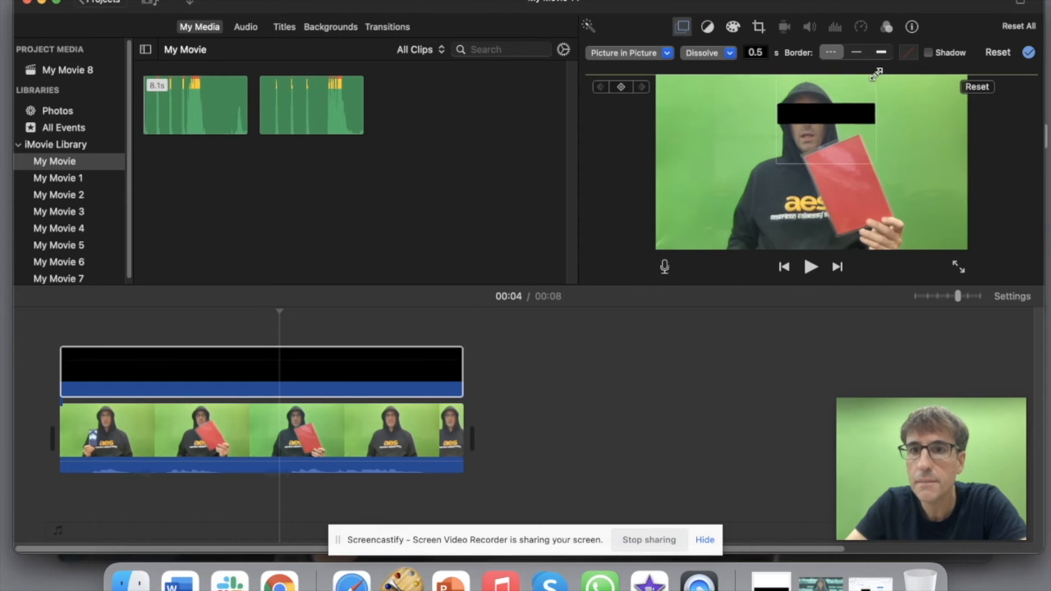
drag(876, 149, 854, 141)
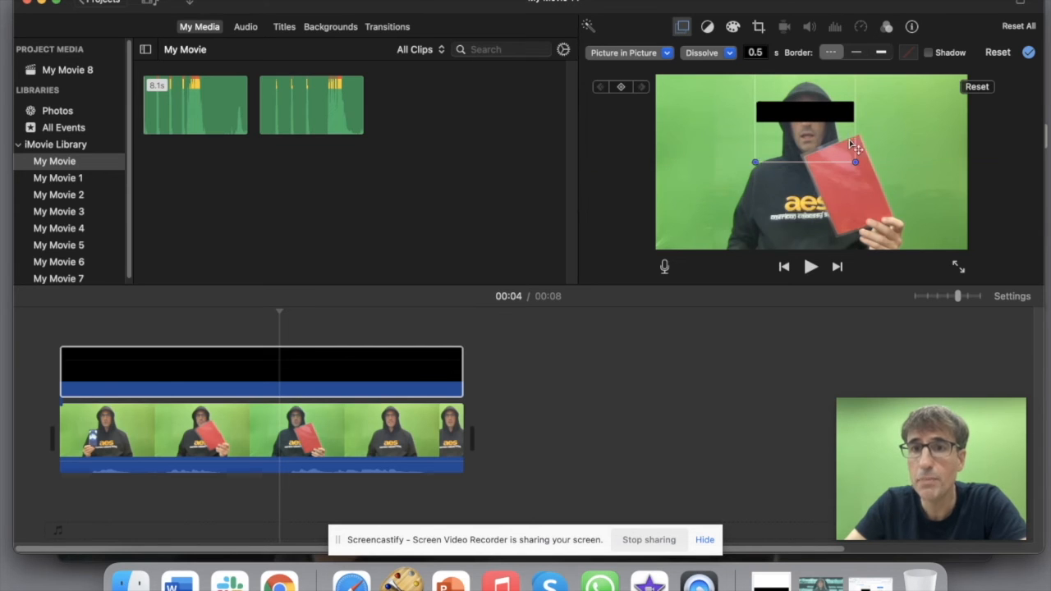
click(53, 335)
key(space)
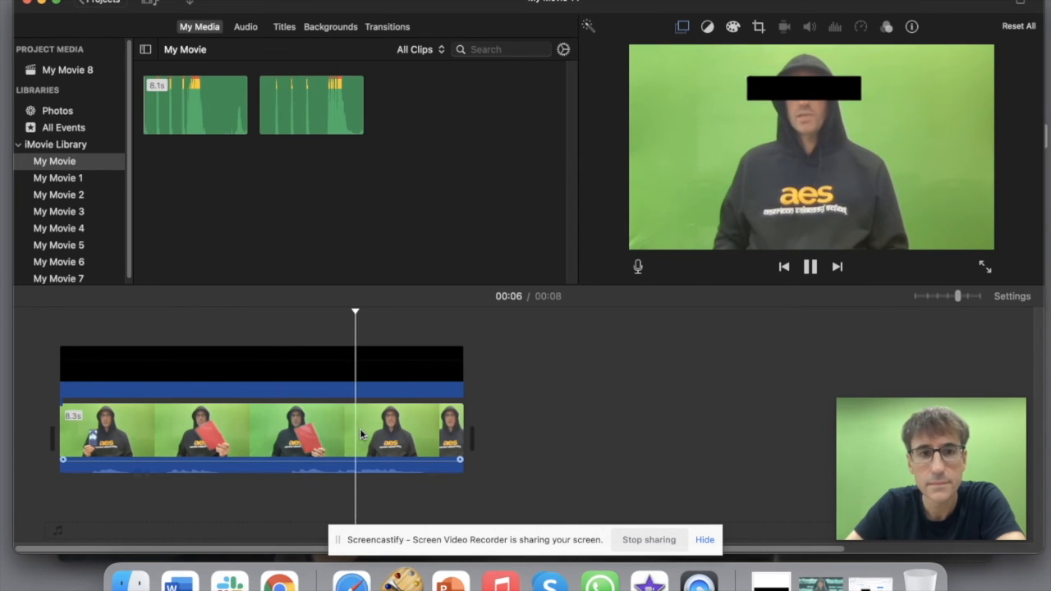
Step: Stop the preview, hide iMovie, and switch Chrome to the iMovie Censor Effect tutorial
click(380, 448)
click(42, 3)
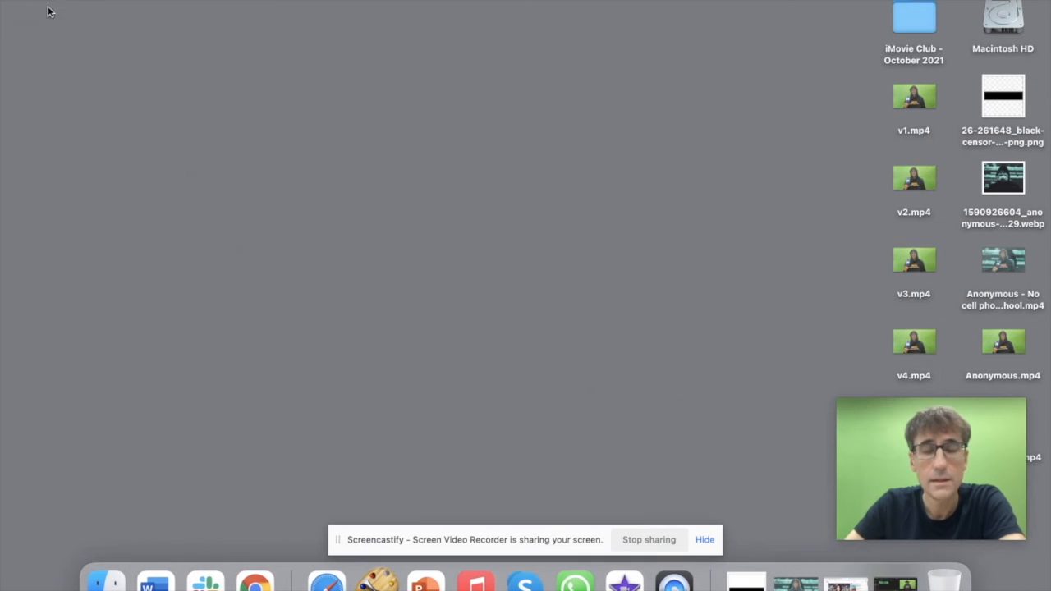
click(846, 583)
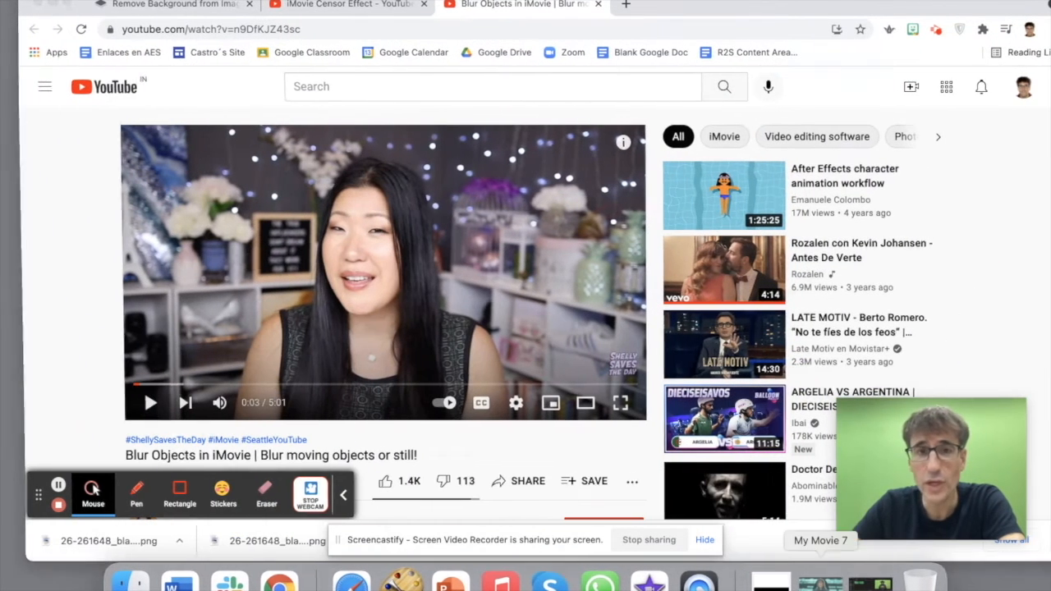
click(343, 4)
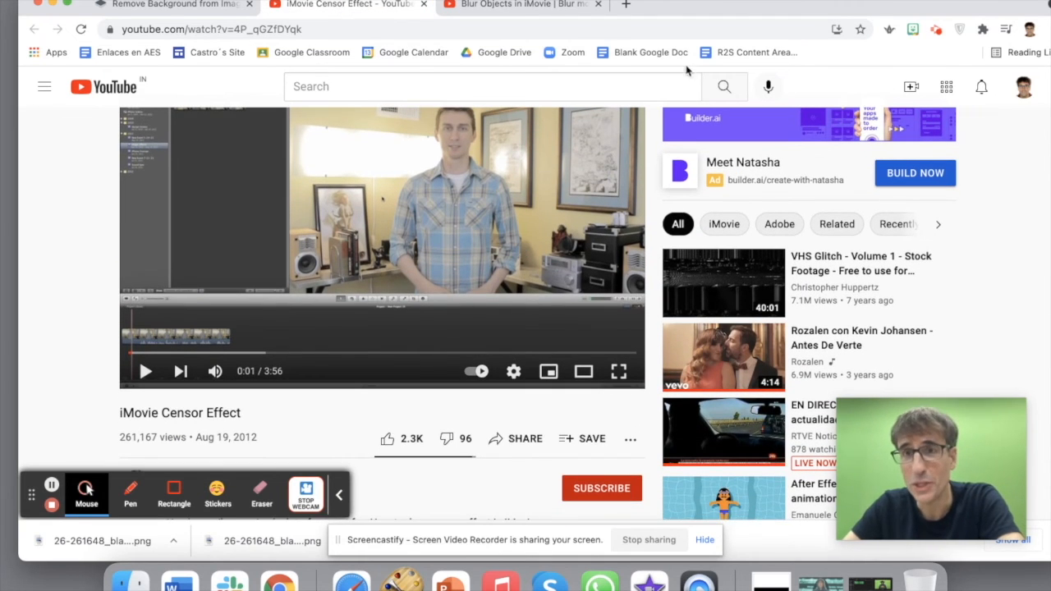
Step: Play the tutorial and pause it at 0:23 on the Show Advanced Tools preferences
mouse_move(887, 4)
mouse_down()
mouse_move(634, 4)
mouse_move(887, 4)
mouse_up()
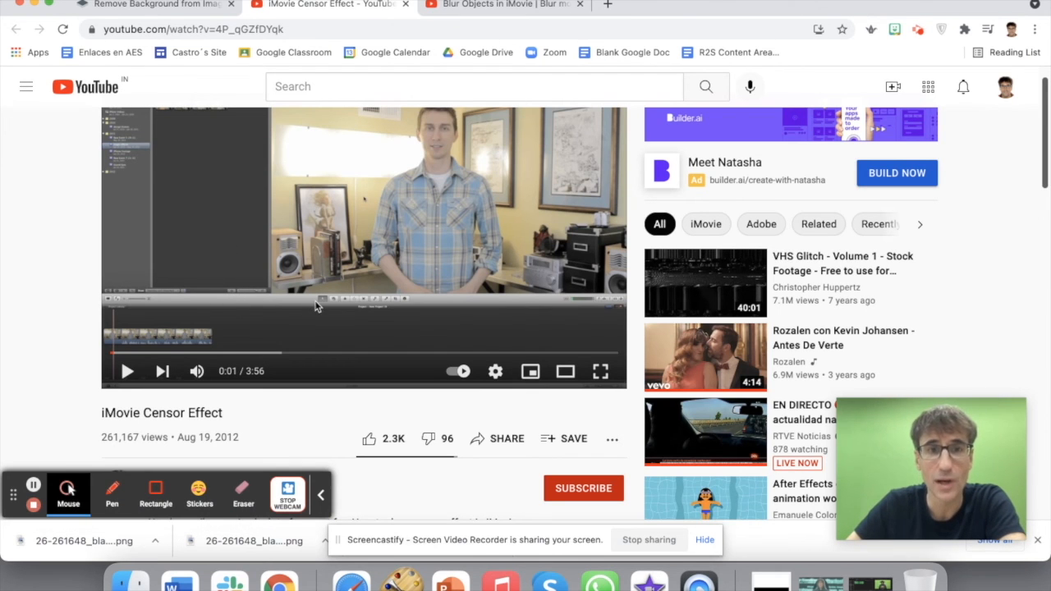
scroll(316, 305, up, 2)
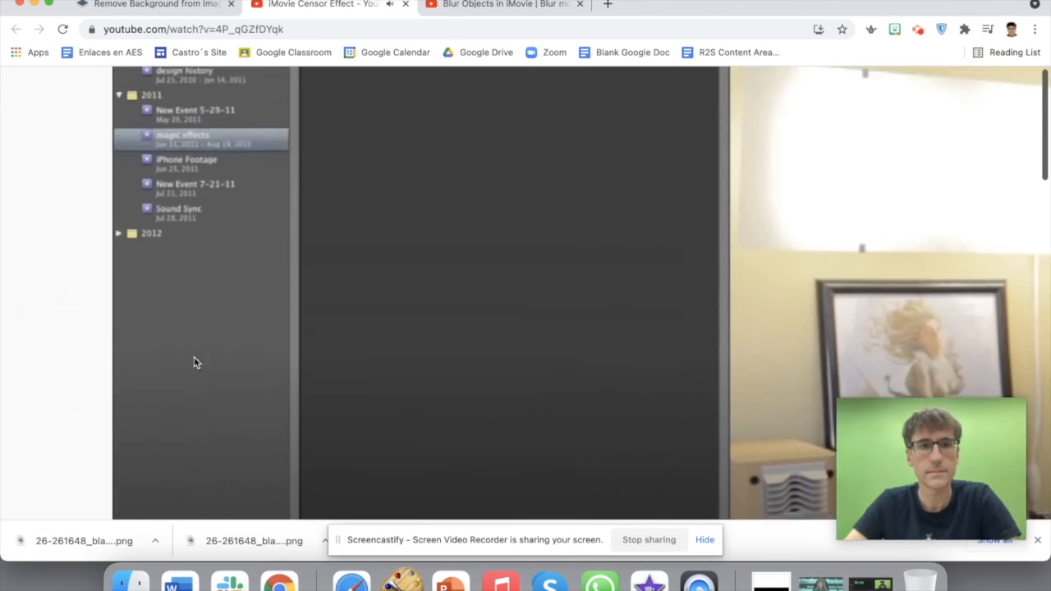
scroll(194, 361, up, 3)
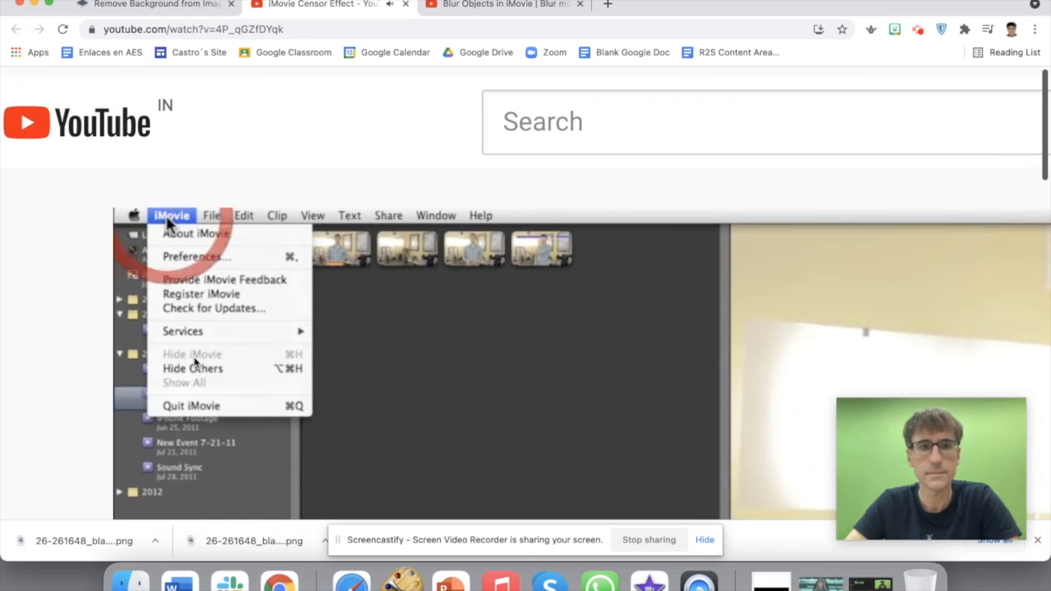
scroll(193, 360, down, 1)
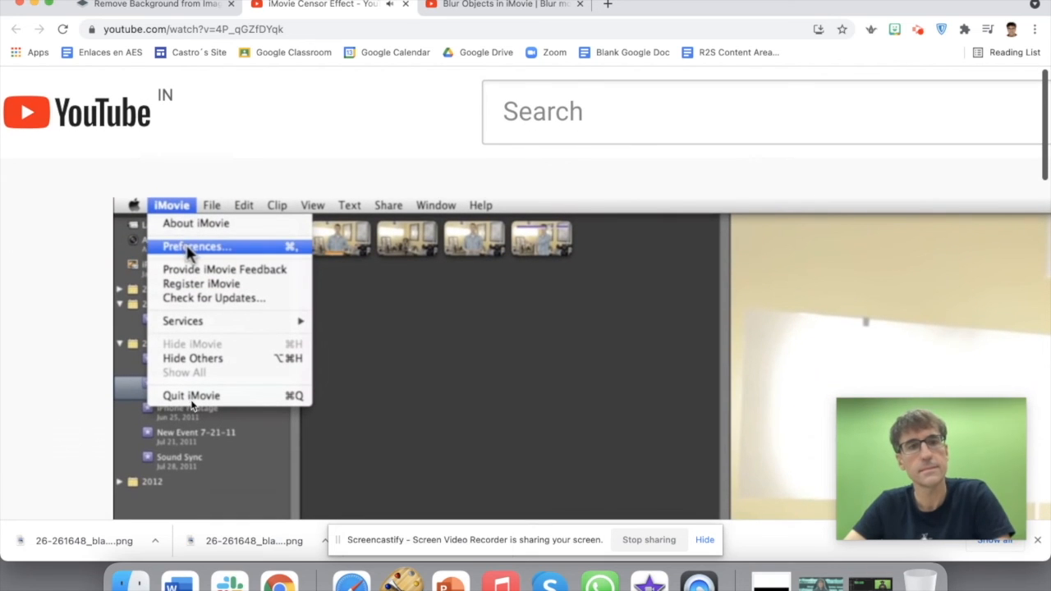
scroll(191, 405, down, 2)
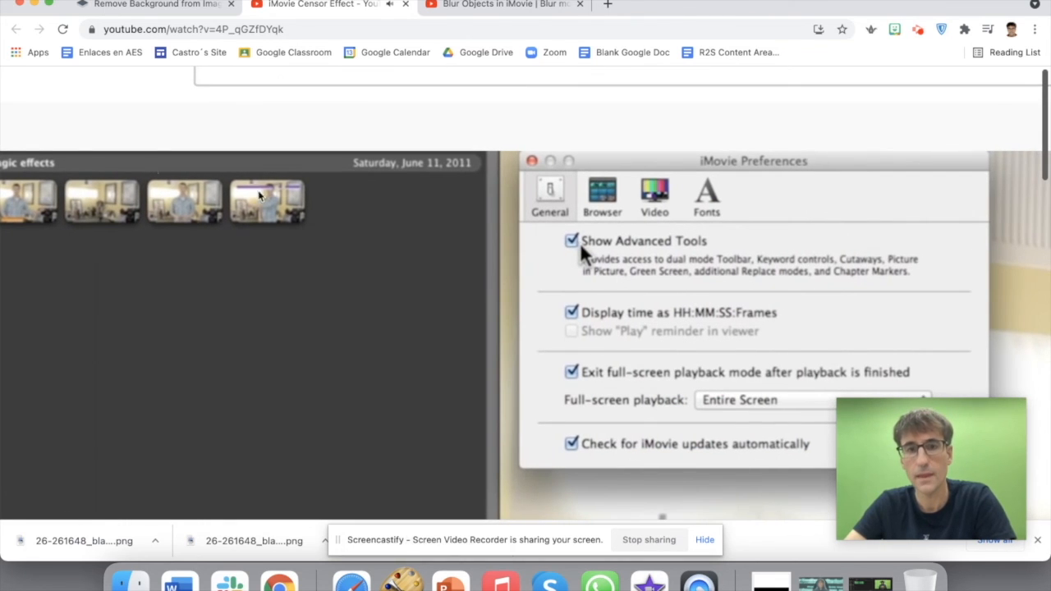
scroll(210, 180, down, 5)
click(128, 403)
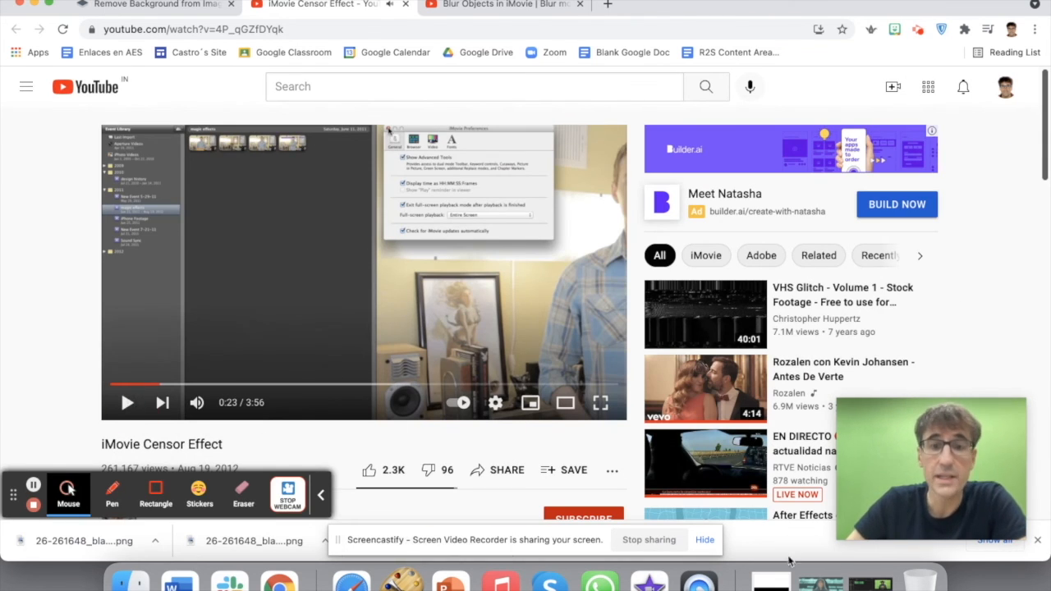
click(870, 583)
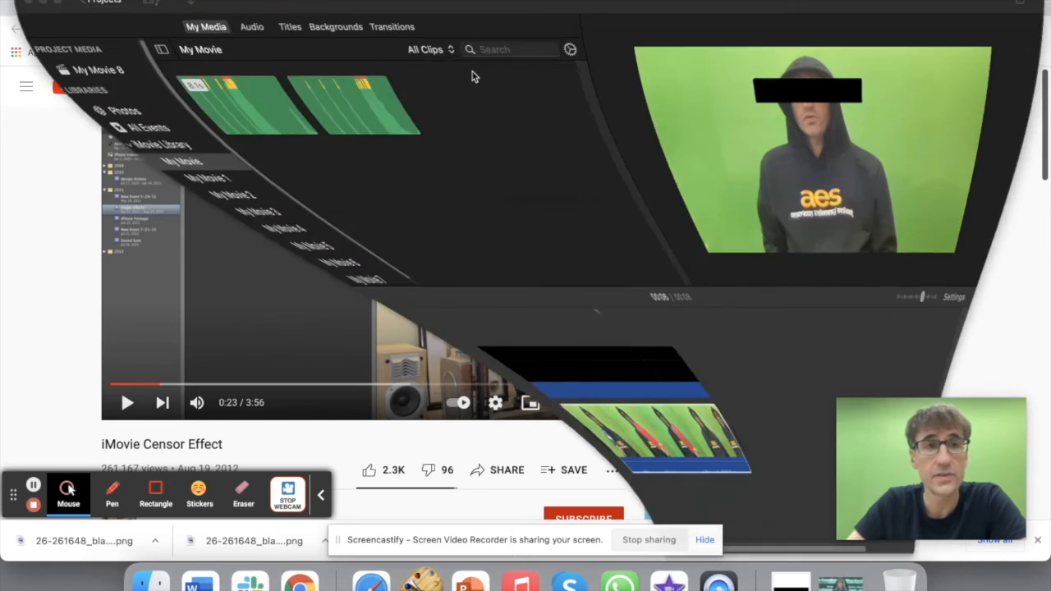
Step: Check iMovie Preferences for a Show Advanced Tools option, then quit iMovie
click(64, 1)
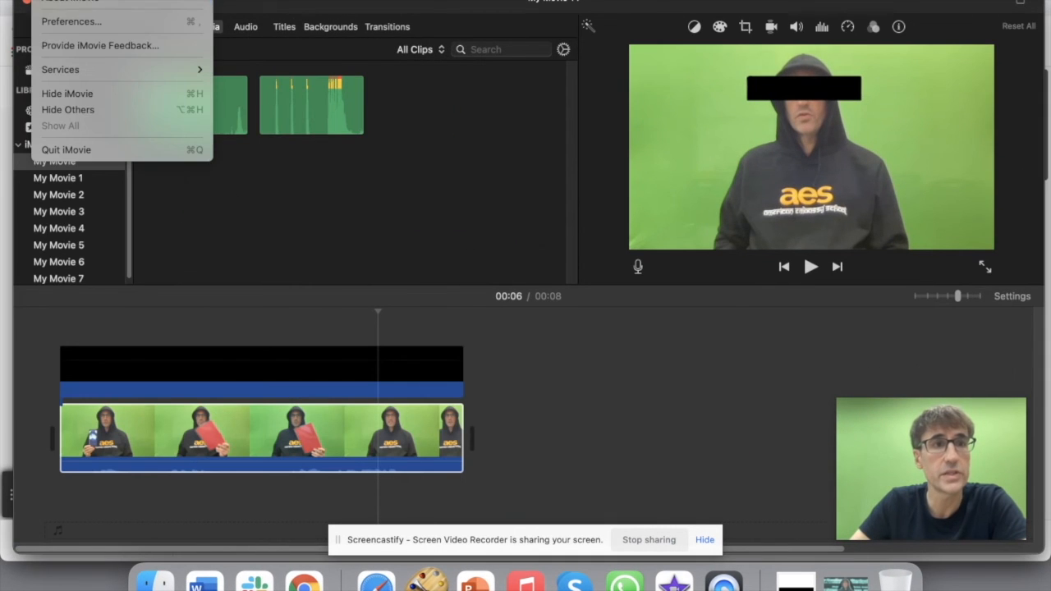
click(59, 20)
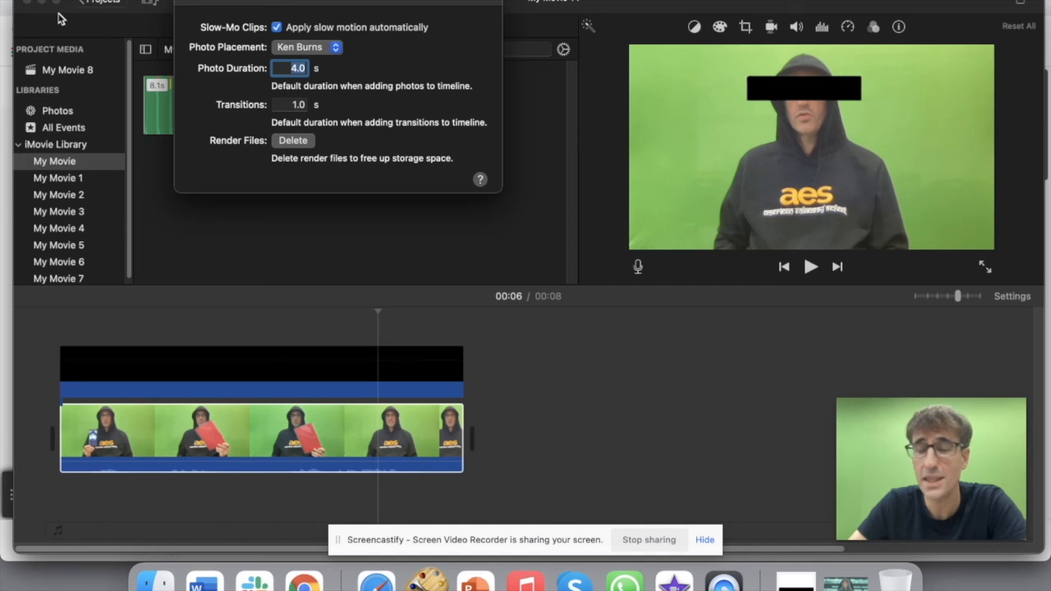
click(29, 3)
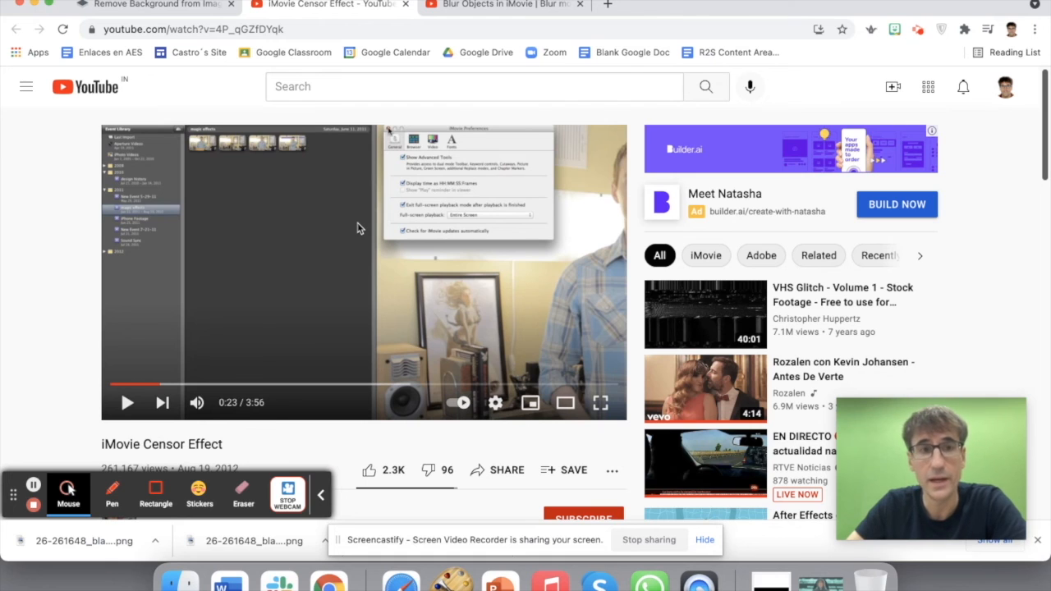
Step: Skim the iMovie Censor Effect tutorial ahead to about 2:04
click(177, 384)
drag(178, 384, 201, 384)
drag(211, 384, 563, 388)
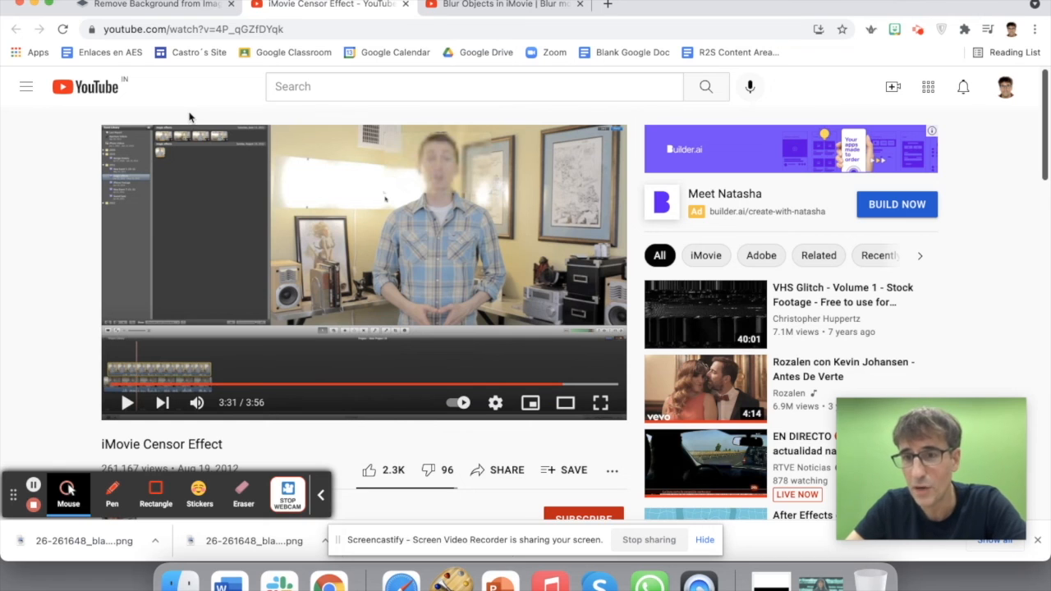
Step: Switch to the Blur Objects in iMovie tutorial, start it playing and dismiss the ad
click(499, 7)
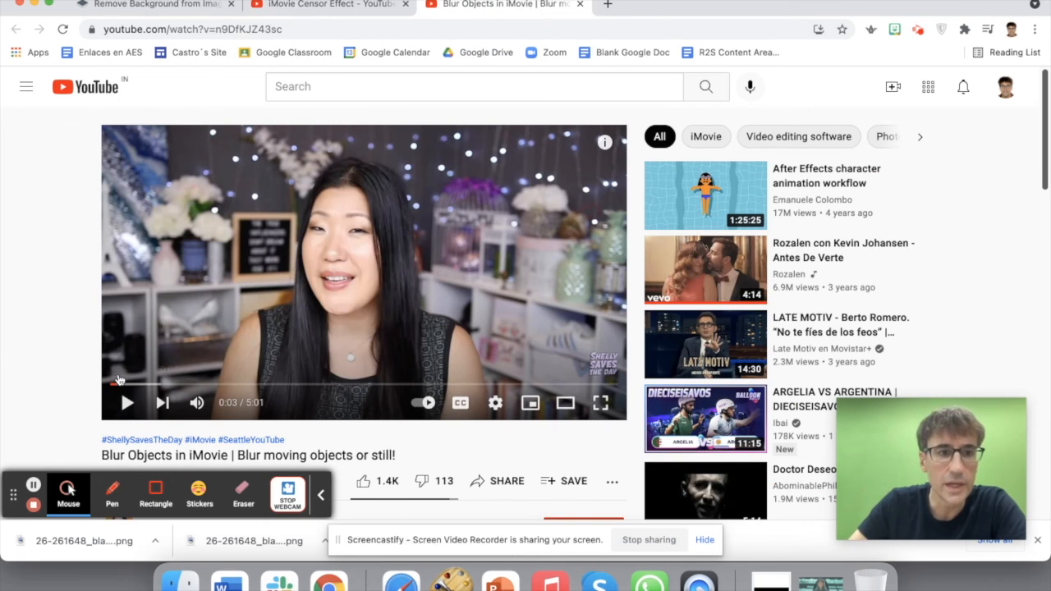
drag(120, 388, 127, 391)
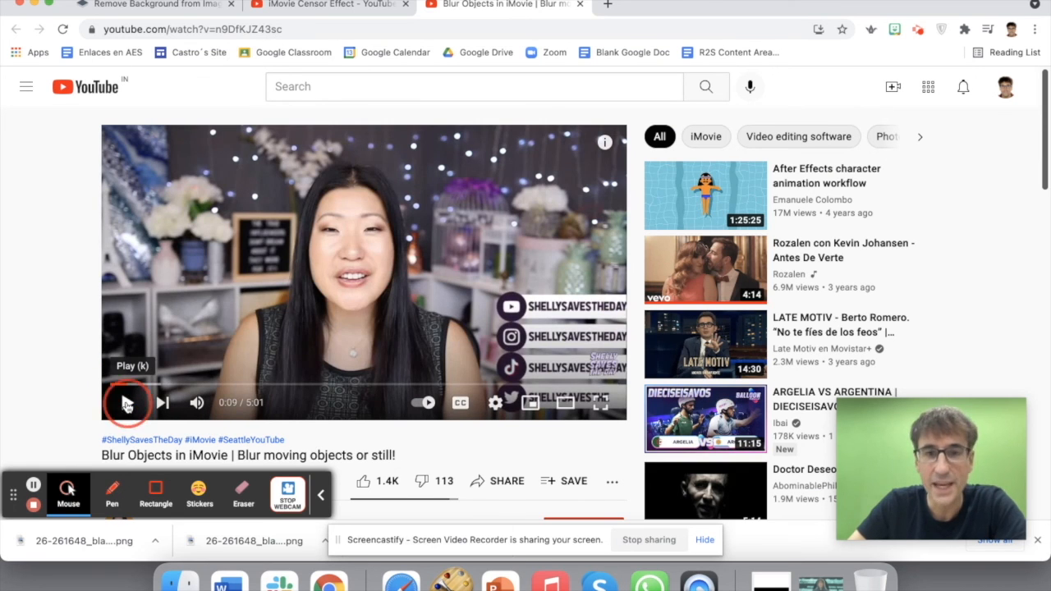
click(127, 403)
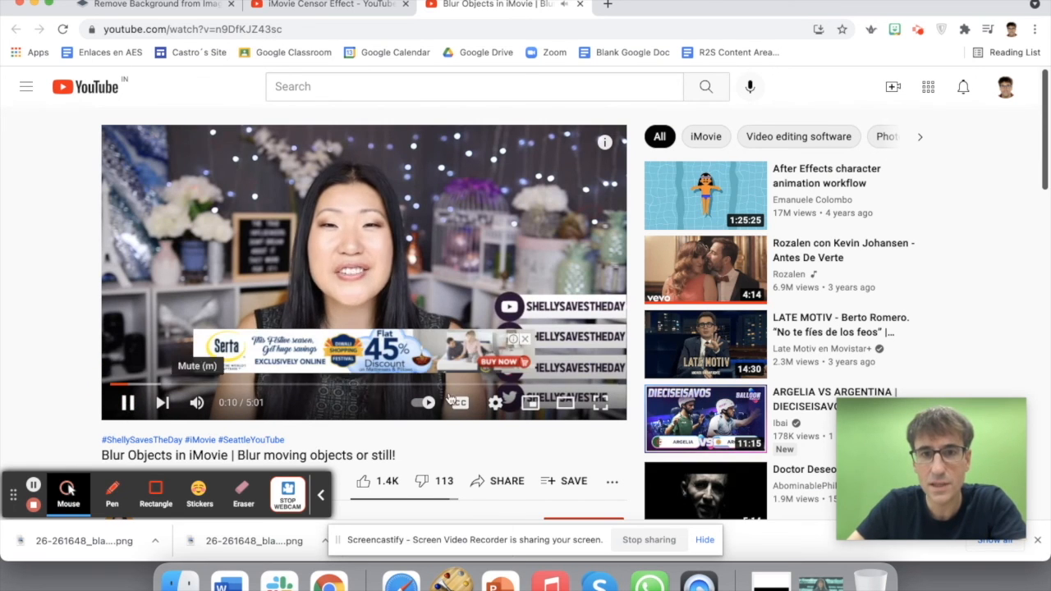
click(525, 339)
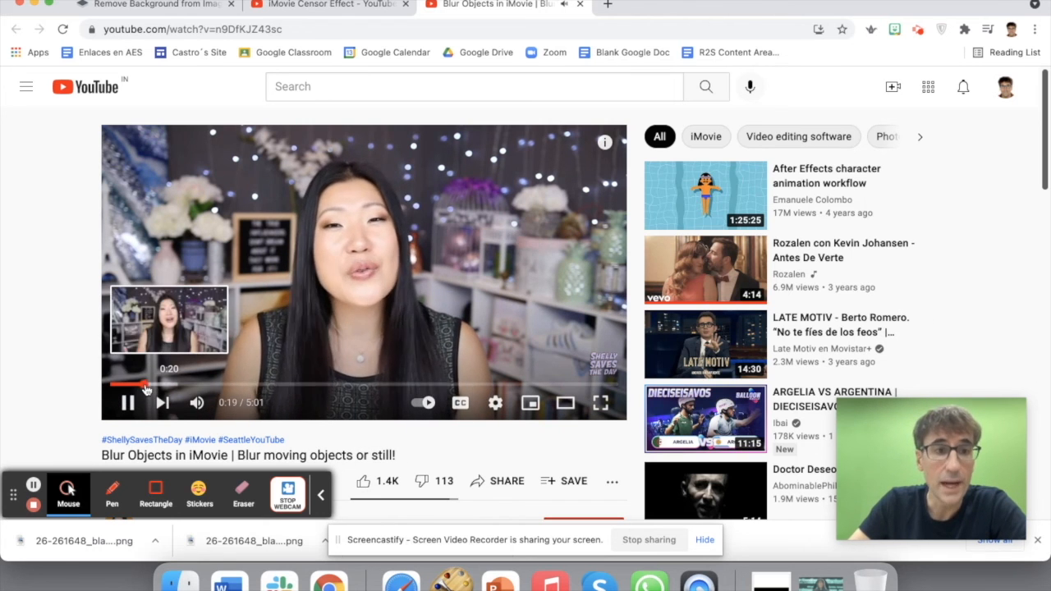
Step: Skip the blur tutorial ahead and pause it at 2:53 on the blur demo
click(201, 385)
drag(205, 390, 398, 388)
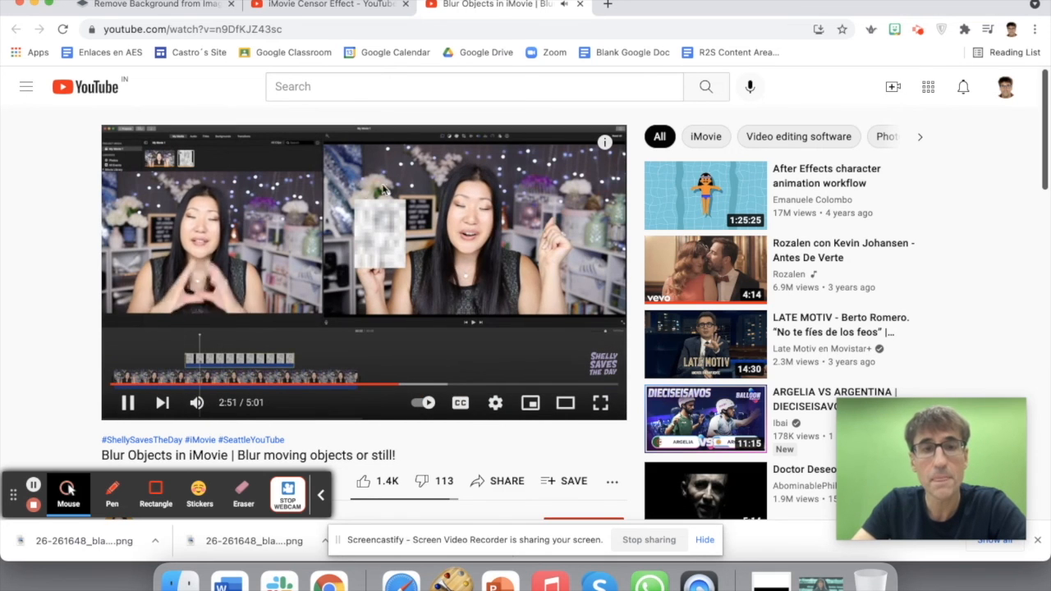
click(125, 404)
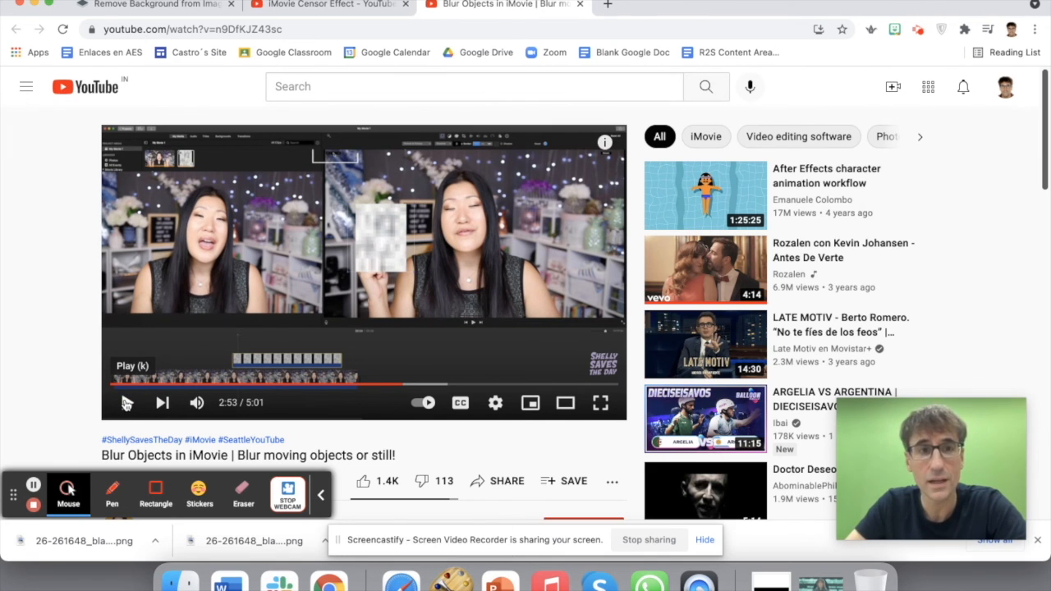
drag(953, 5, 737, 4)
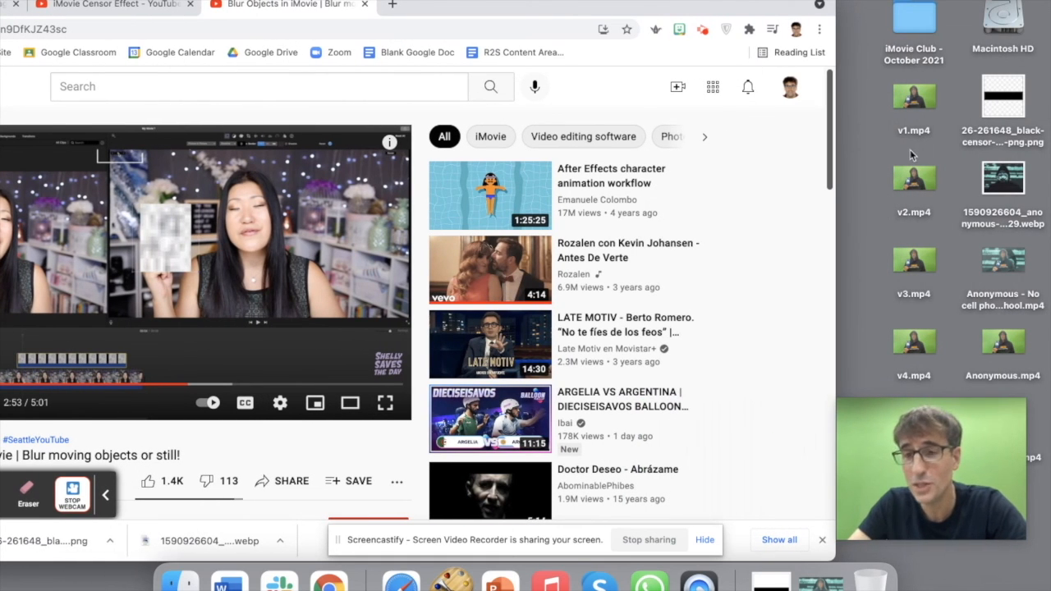
drag(621, 7, 839, 7)
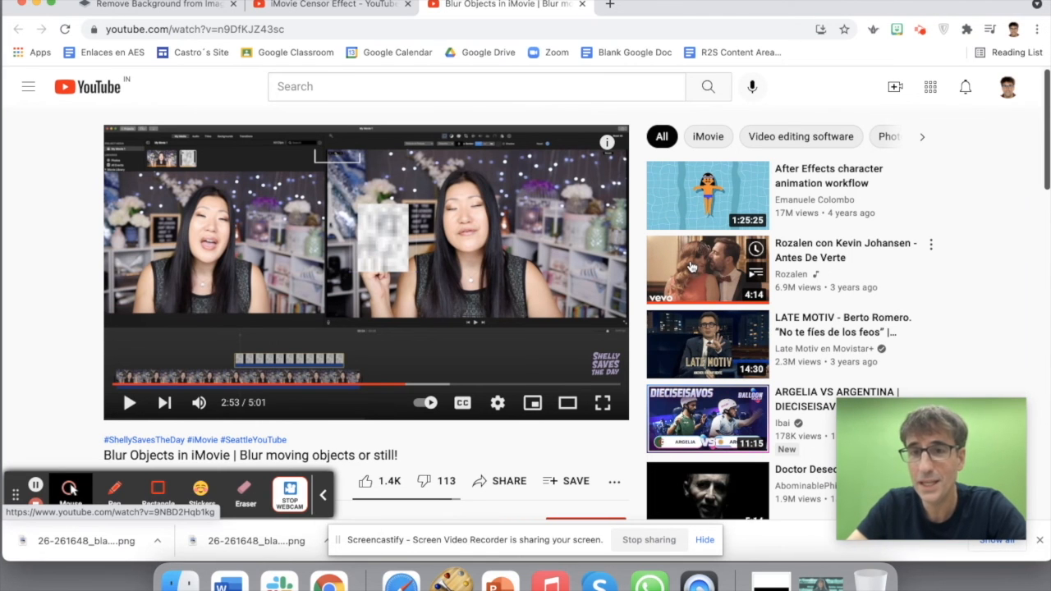